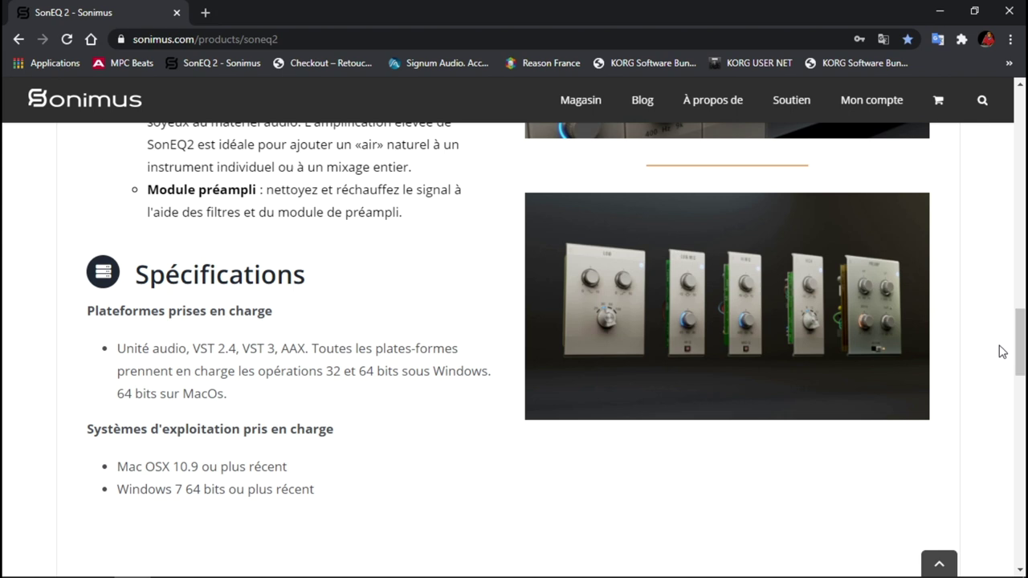
# Switch from the SonEQ 2 product page to Reason and play the song from the beginning
pyautogui.press('Home')
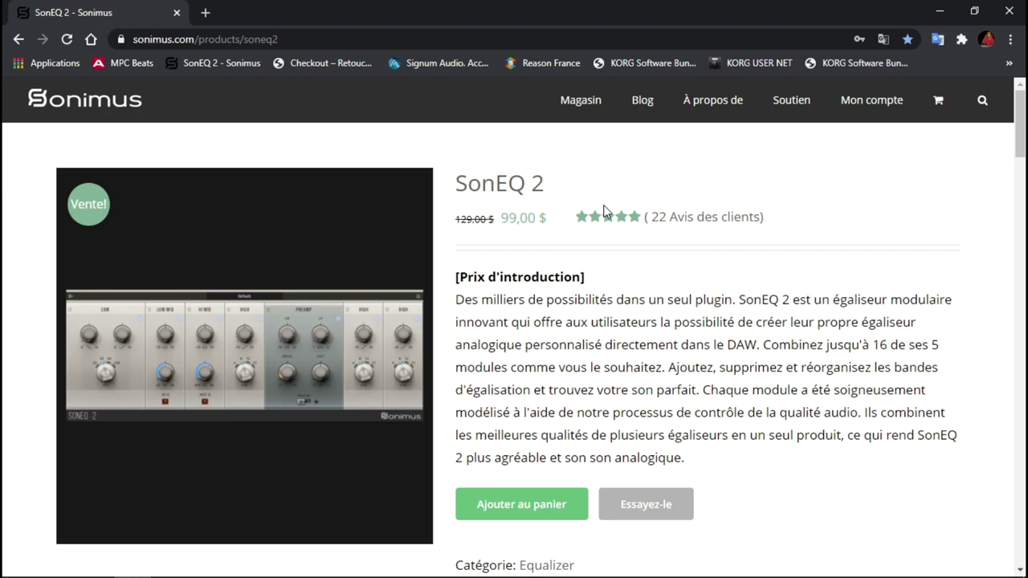
pyautogui.hotkey('alt', 'Tab')
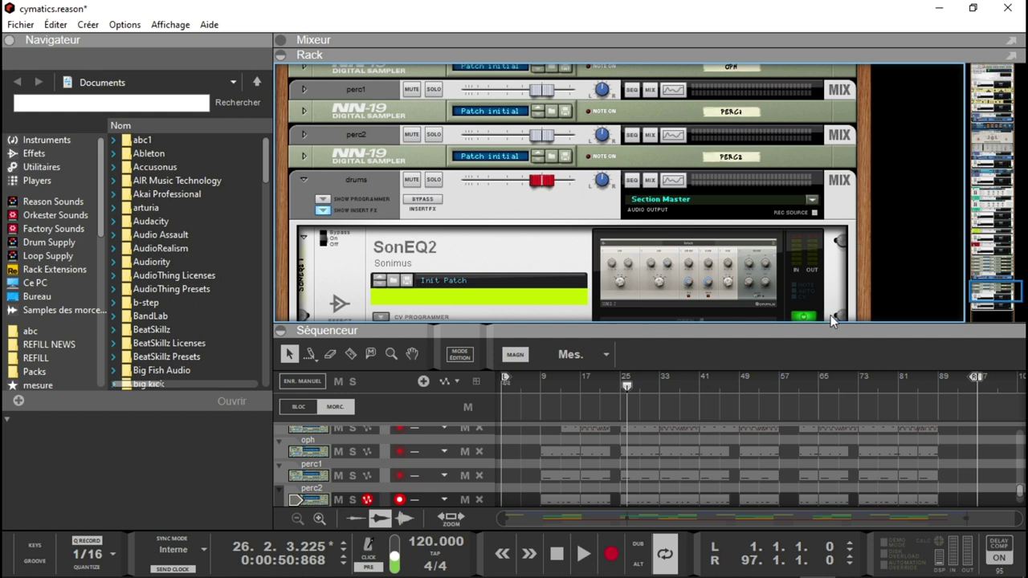
pyautogui.press('Home')
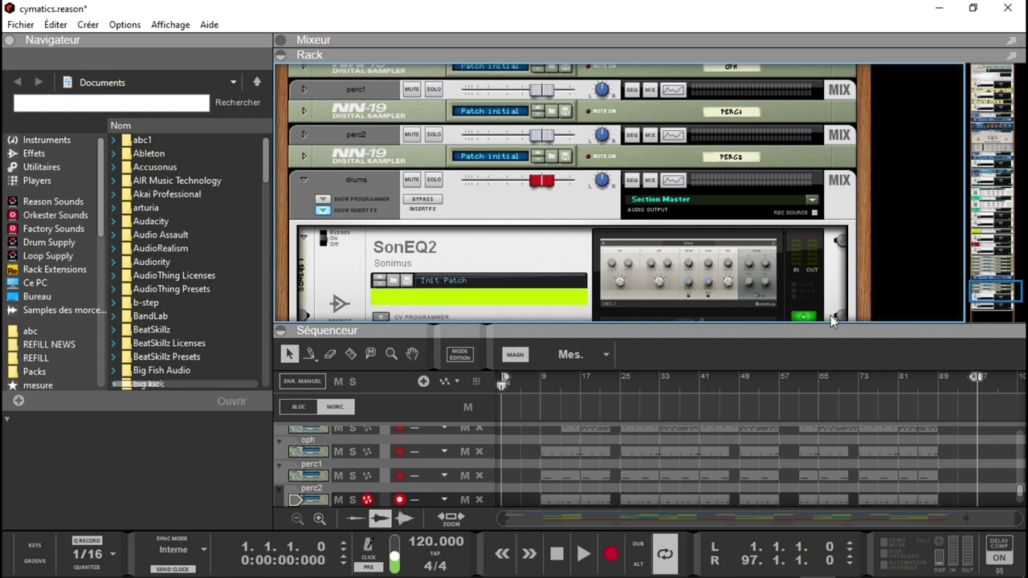
pyautogui.press('space')
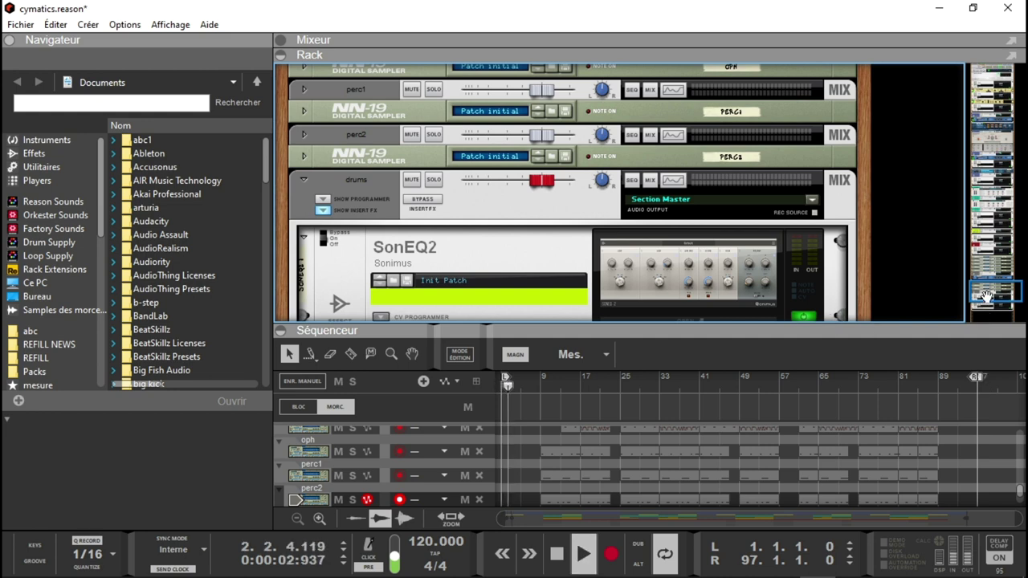
# Show the sequencer without the rack and look through all of the song's tracks
pyautogui.moveTo(991, 294); pyautogui.dragTo(992, 264)
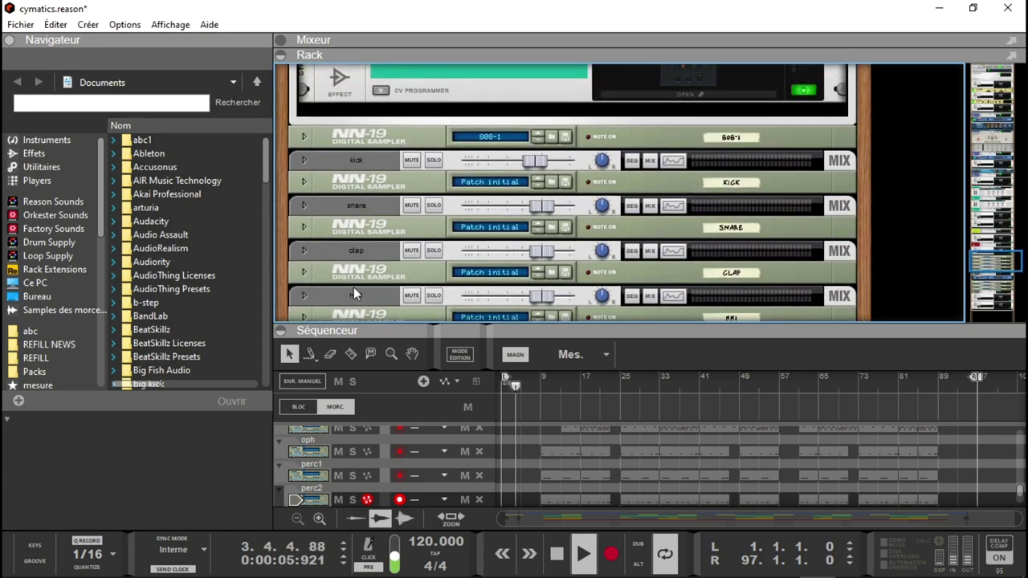
pyautogui.click(279, 55)
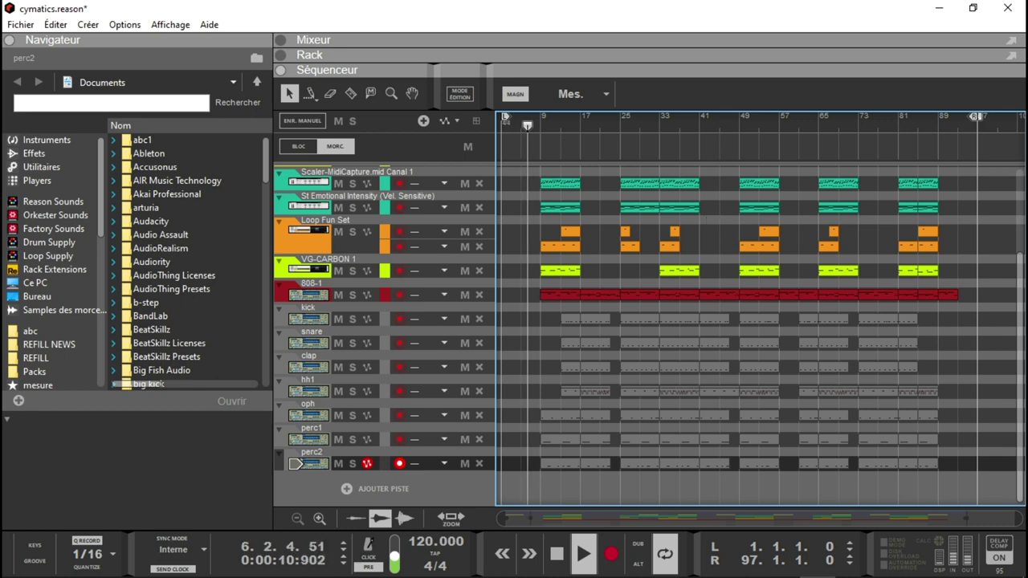
pyautogui.moveTo(1018, 369); pyautogui.dragTo(1021, 275)
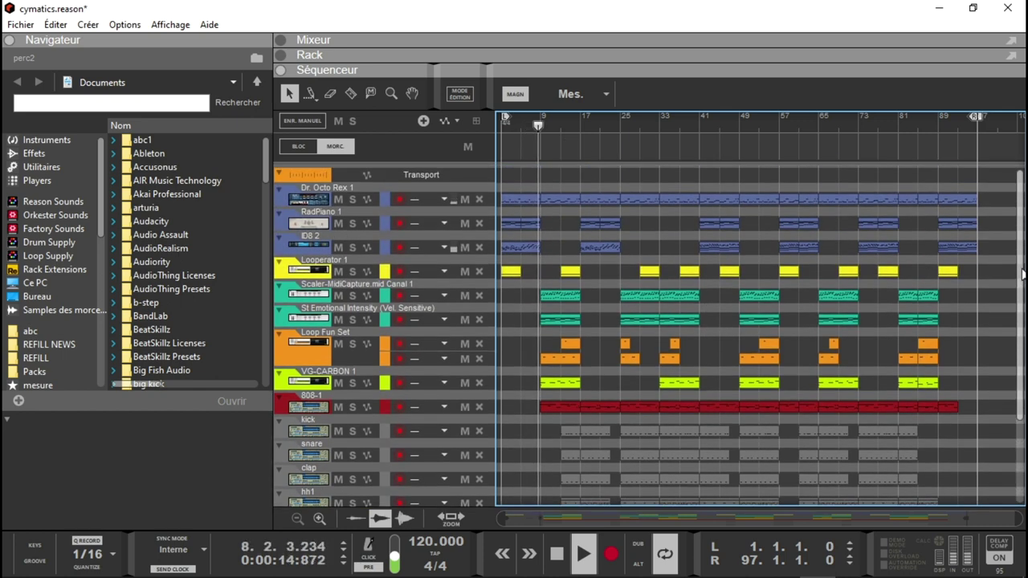
pyautogui.moveTo(1021, 275); pyautogui.dragTo(1021, 358)
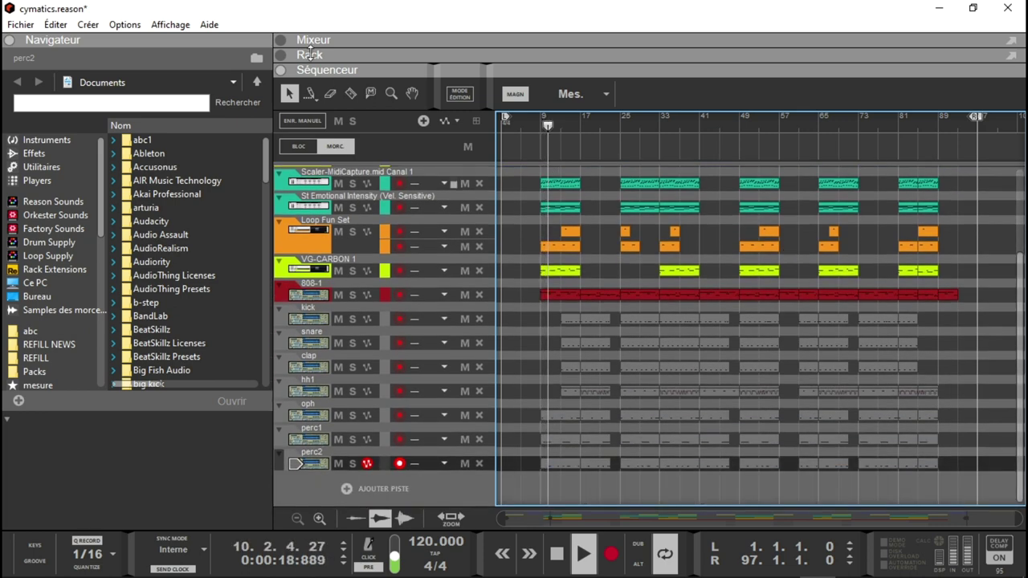
# Show only the rack and inspect the SonEQ2 and FirePresser inserts on the drums bus
pyautogui.click(281, 42)
pyautogui.click(279, 56)
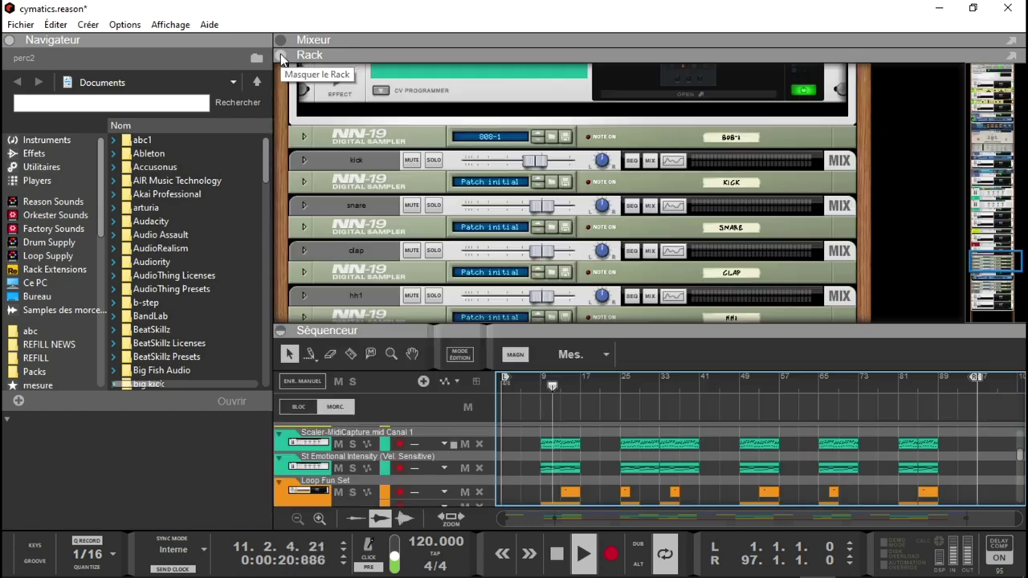
pyautogui.click(281, 331)
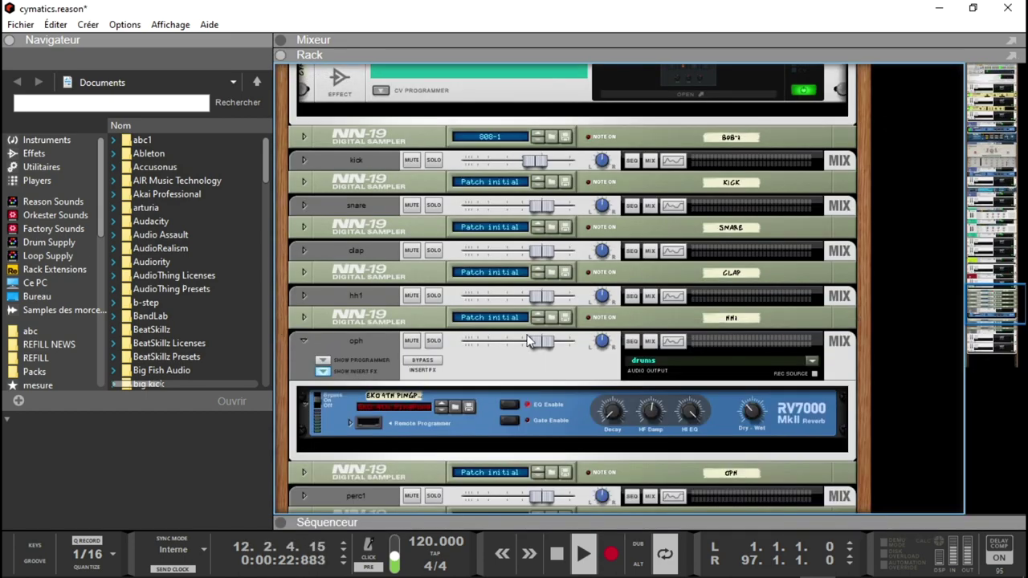
pyautogui.moveTo(982, 333); pyautogui.dragTo(994, 345)
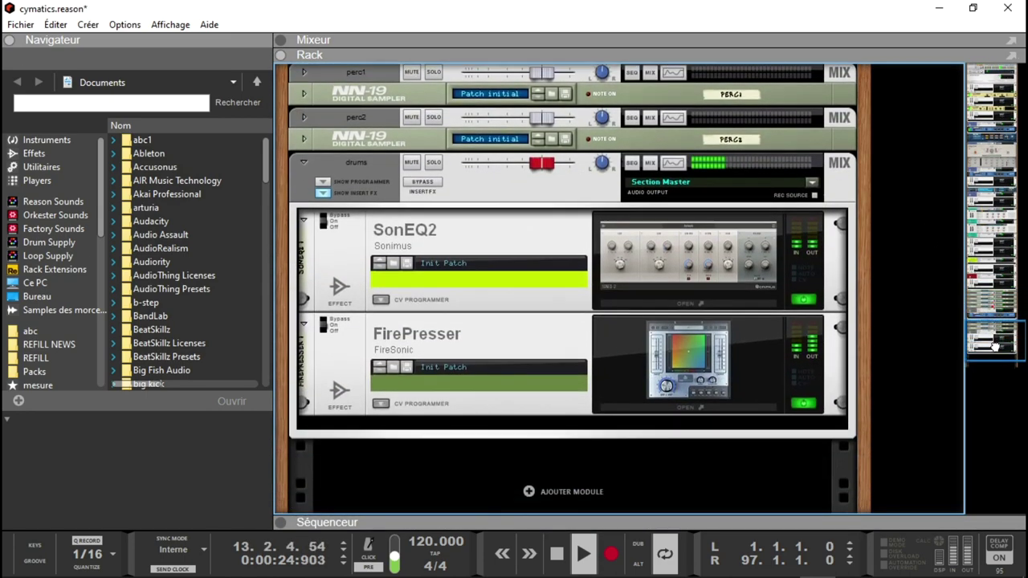
pyautogui.click(709, 305)
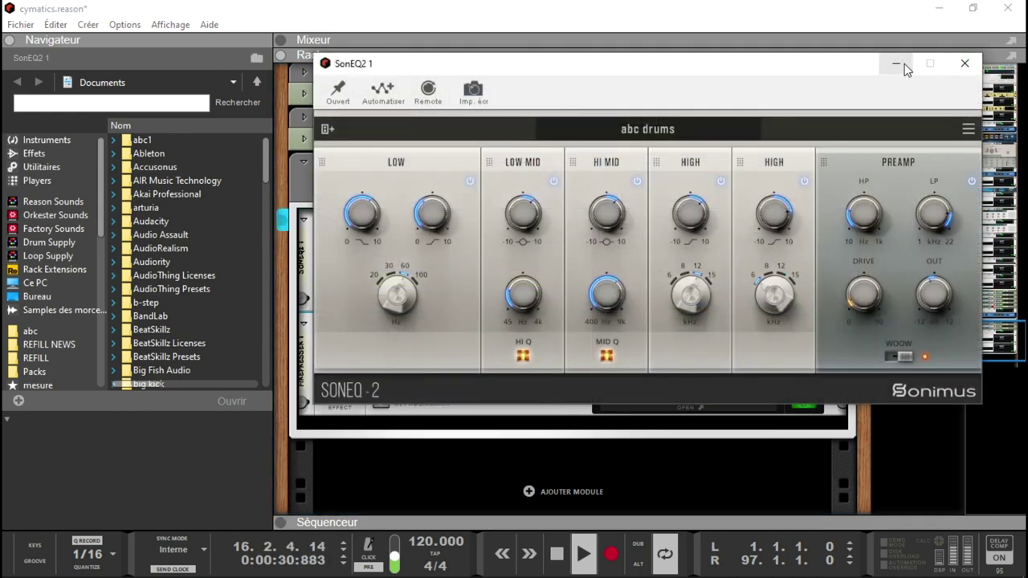
pyautogui.click(964, 62)
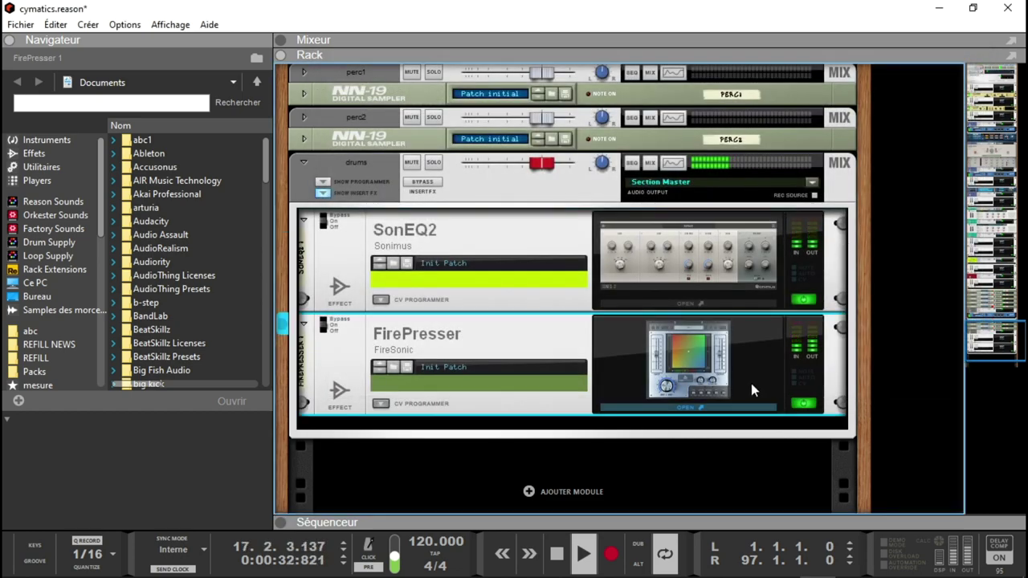
pyautogui.click(751, 384)
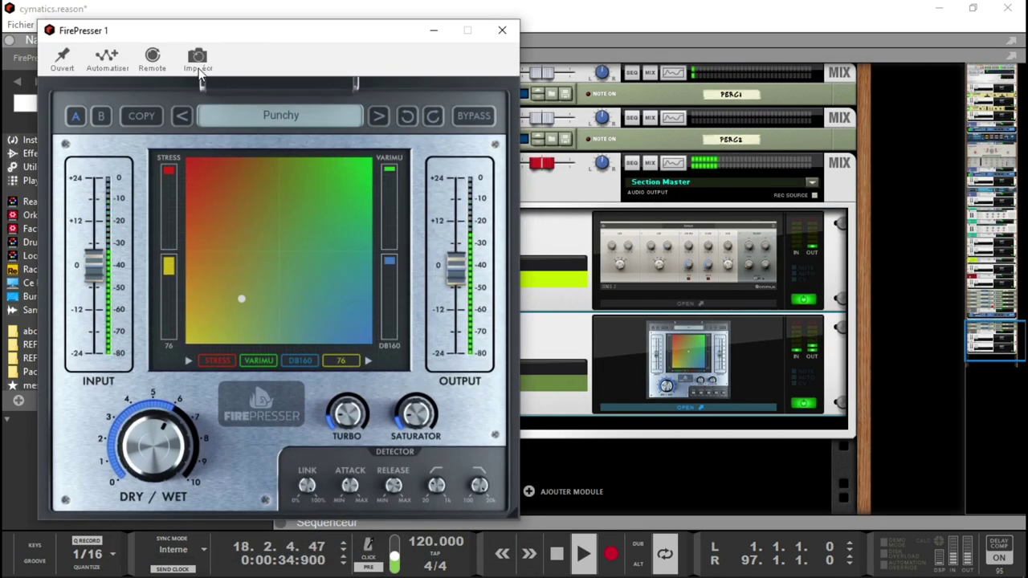
pyautogui.click(435, 36)
# Inspect the SonEQ2 in the master insert chain, close it and stop playback
pyautogui.moveTo(1004, 334); pyautogui.dragTo(955, 98)
pyautogui.doubleClick(707, 154)
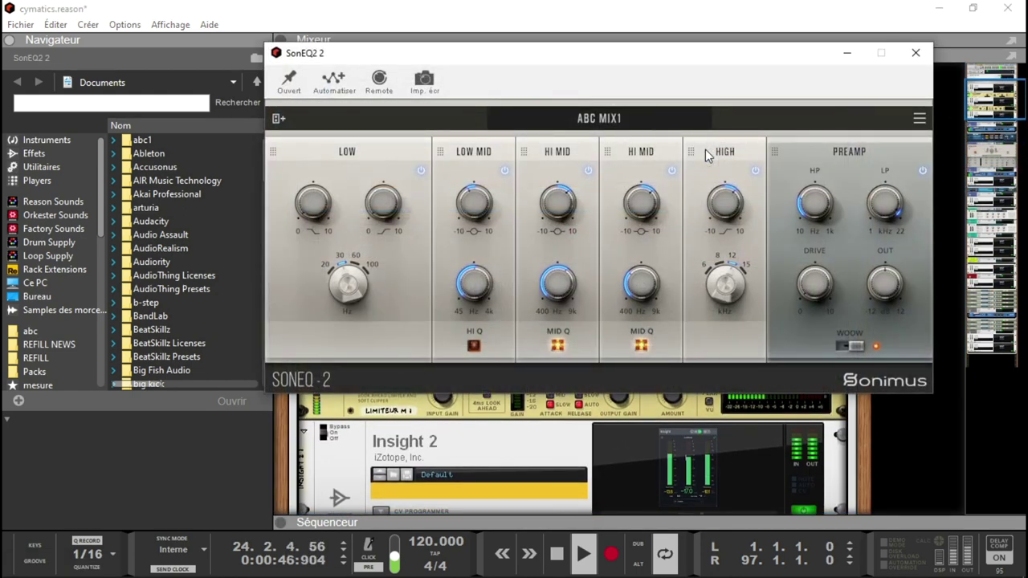
pyautogui.click(914, 54)
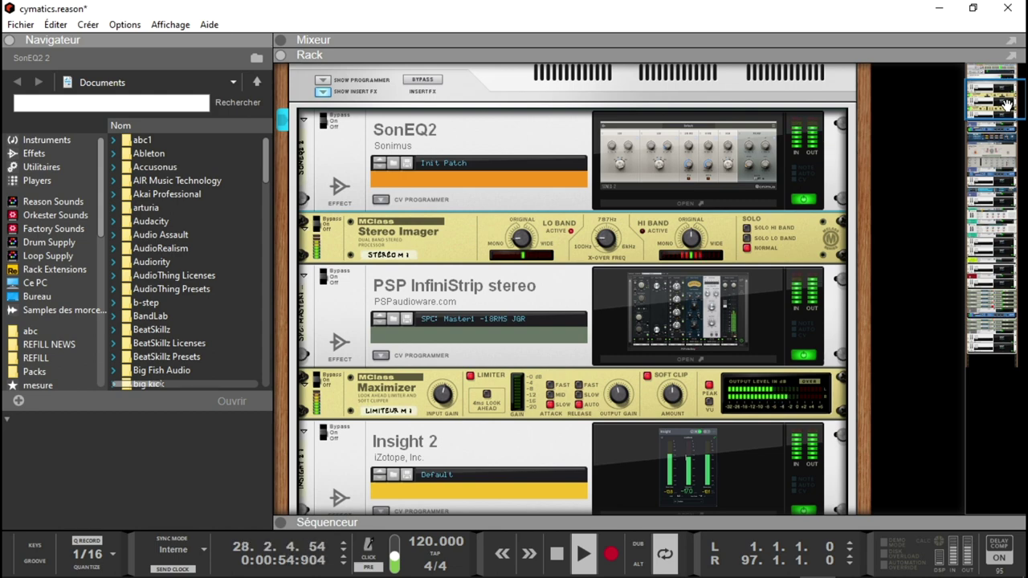
pyautogui.press('space')
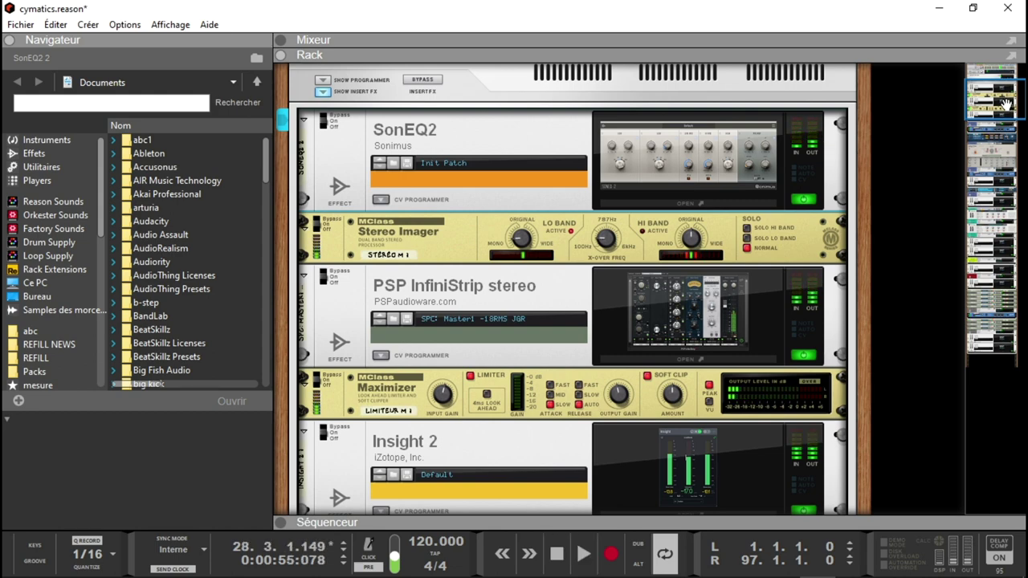
# Show the sequencer together with the rack and solo the drums bus
pyautogui.moveTo(1005, 102); pyautogui.dragTo(1005, 128)
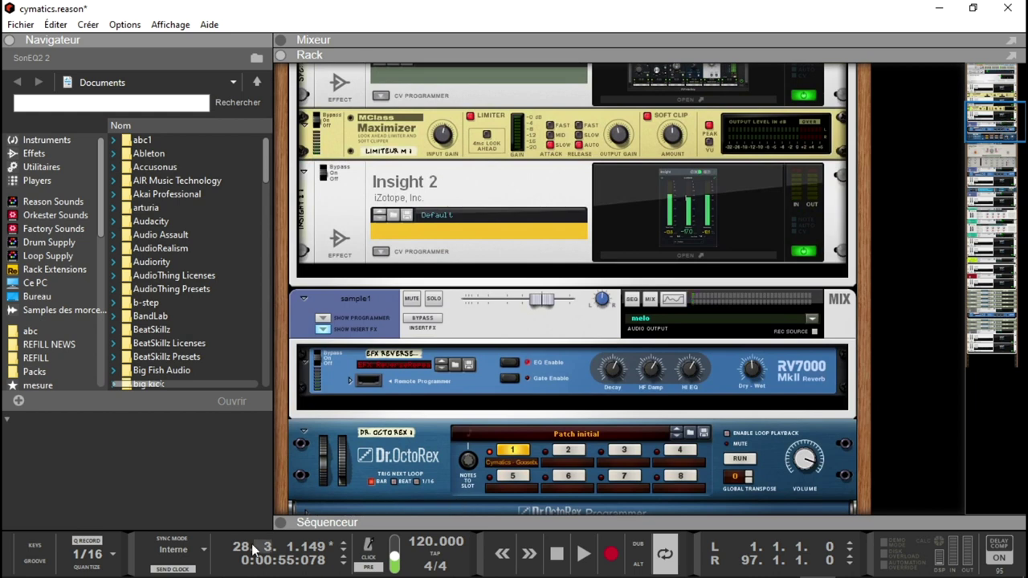
pyautogui.click(281, 523)
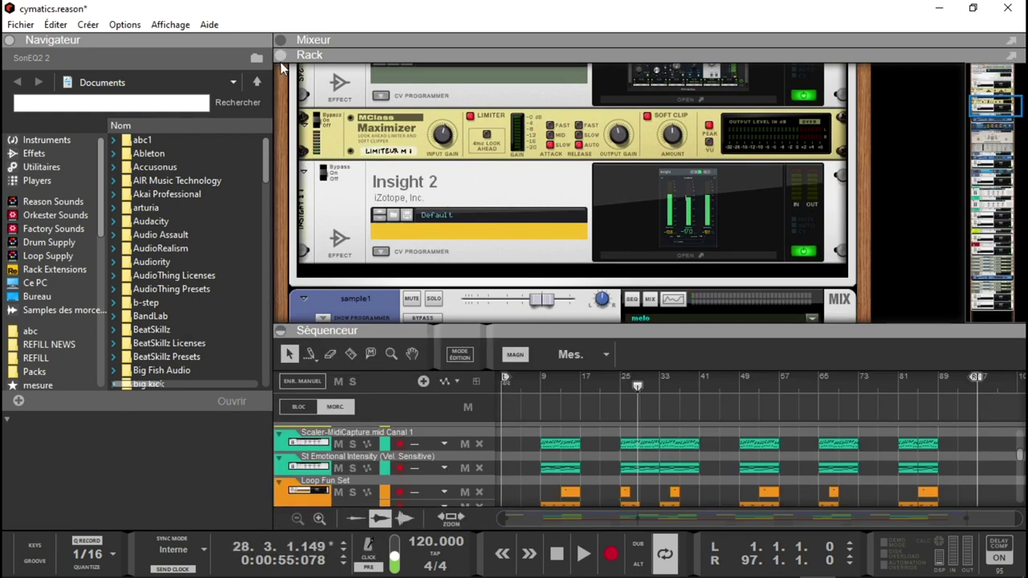
pyautogui.moveTo(1000, 99); pyautogui.dragTo(1013, 289)
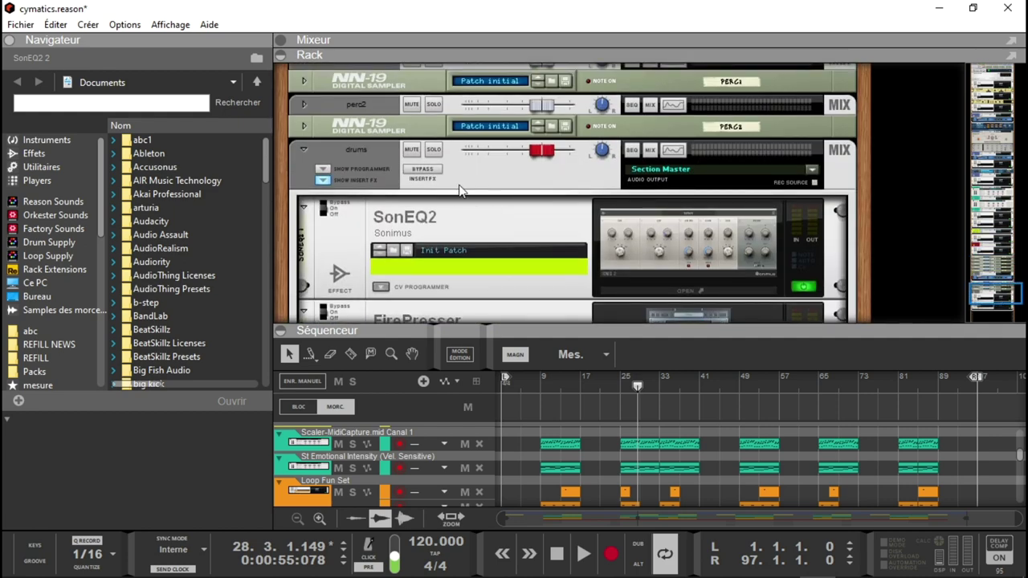
pyautogui.click(432, 150)
# Play the soloed drums and set the left loop locator to bar 13
pyautogui.click(544, 378)
pyautogui.press('space')
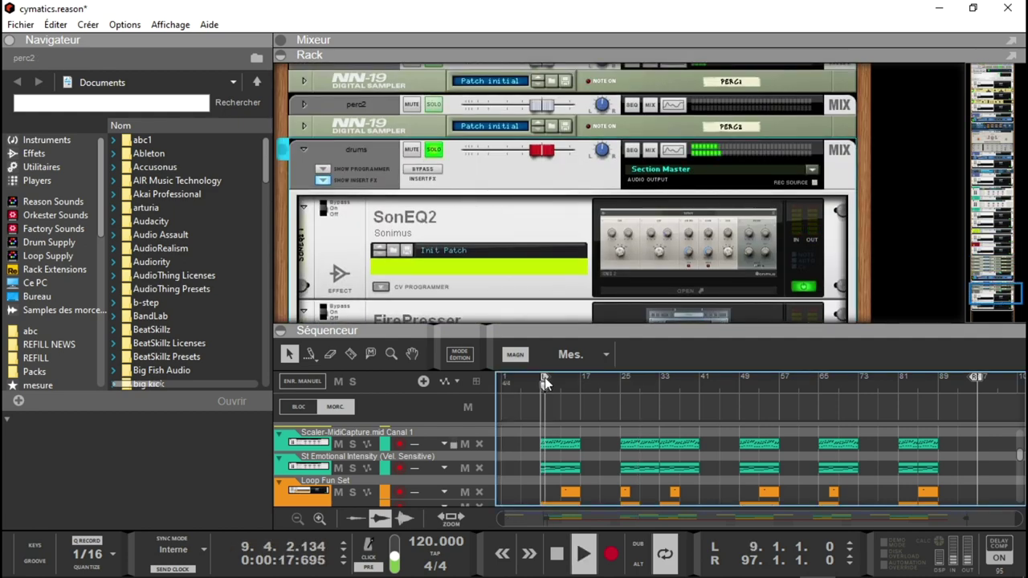
pyautogui.moveTo(545, 376); pyautogui.dragTo(564, 380)
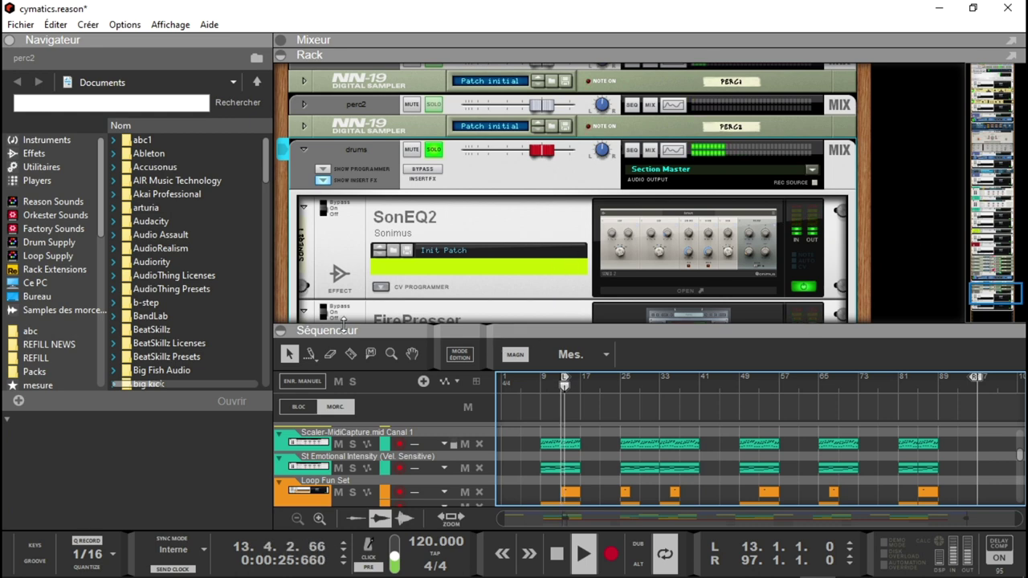
# Show only the rack, pin the drums bus's SonEQ2 window open and look at FirePresser's settings before closing it
pyautogui.click(279, 330)
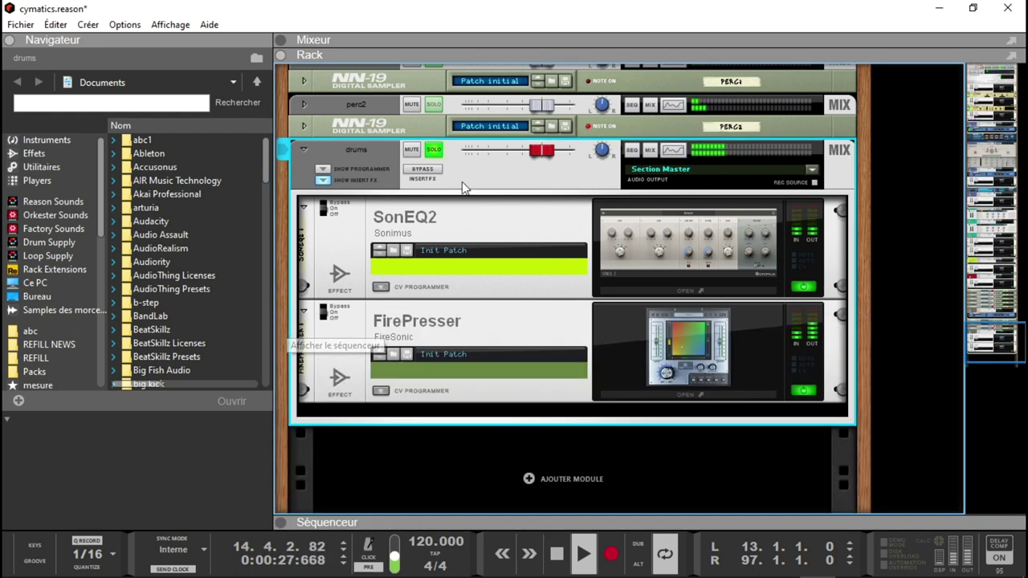
pyautogui.click(626, 243)
pyautogui.doubleClick(626, 243)
pyautogui.click(331, 94)
pyautogui.moveTo(563, 64); pyautogui.dragTo(339, 7)
pyautogui.doubleClick(679, 371)
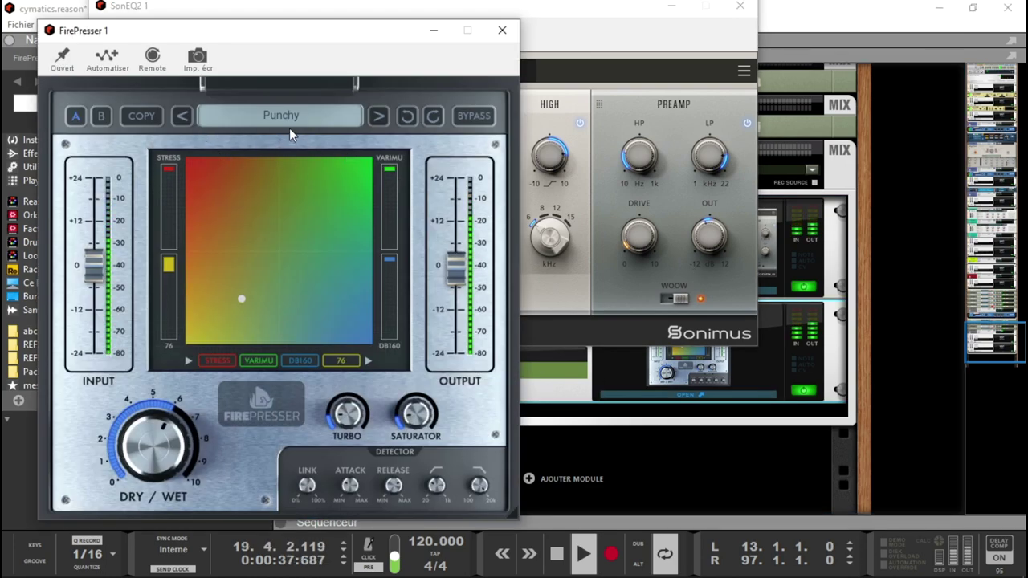
pyautogui.click(500, 29)
pyautogui.moveTo(607, 20); pyautogui.dragTo(793, 236)
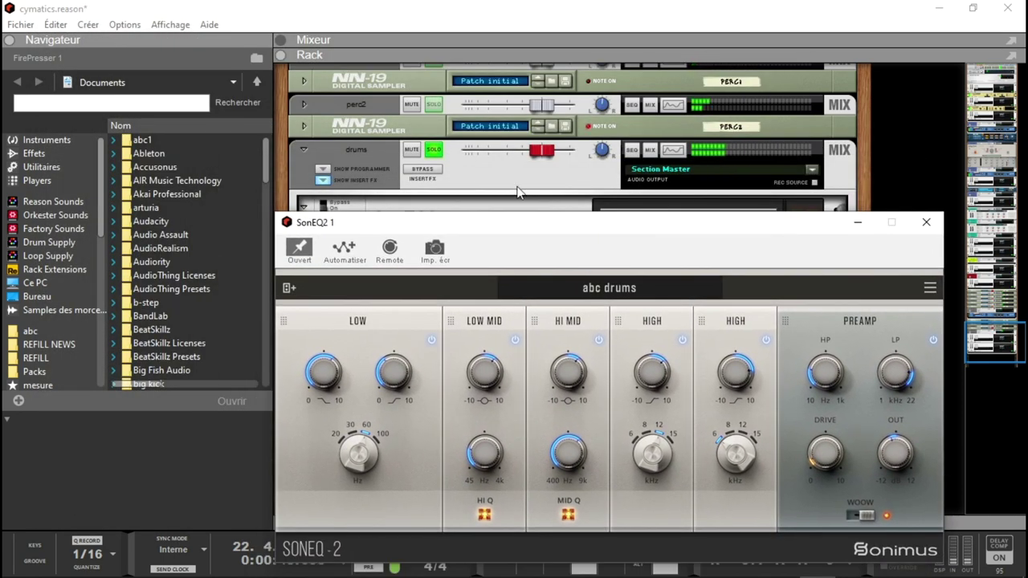
# Bypass the drums bus's insert effects and set the sequencer loop from bar 25 to bar 41
pyautogui.click(551, 186)
pyautogui.click(334, 520)
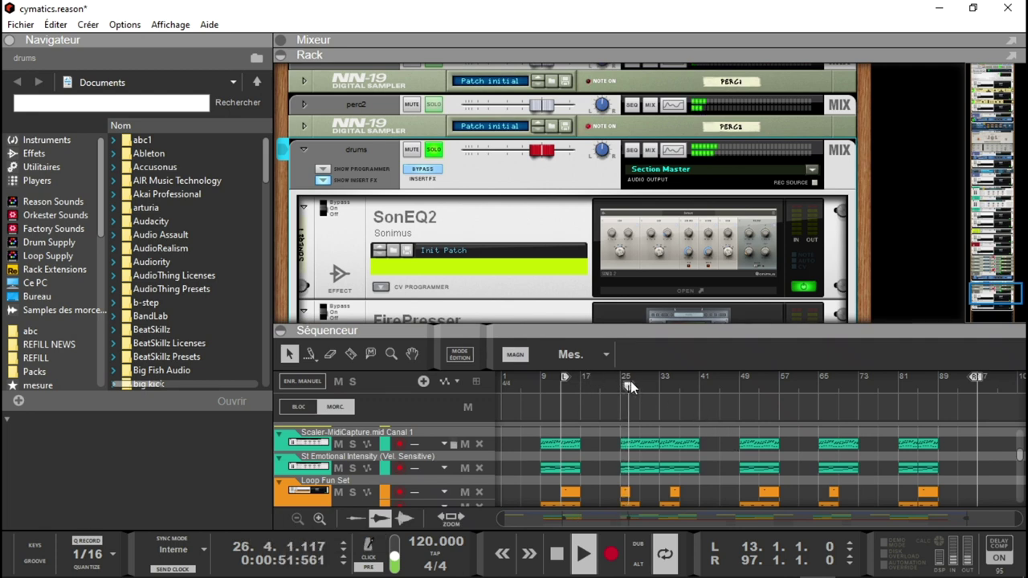
pyautogui.moveTo(564, 377); pyautogui.dragTo(623, 379)
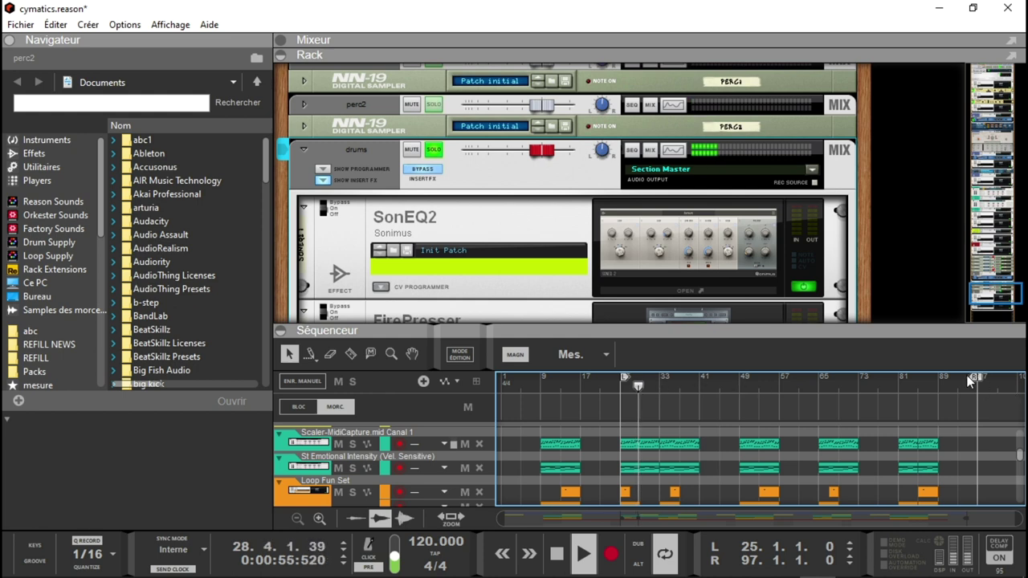
pyautogui.moveTo(971, 375); pyautogui.dragTo(695, 378)
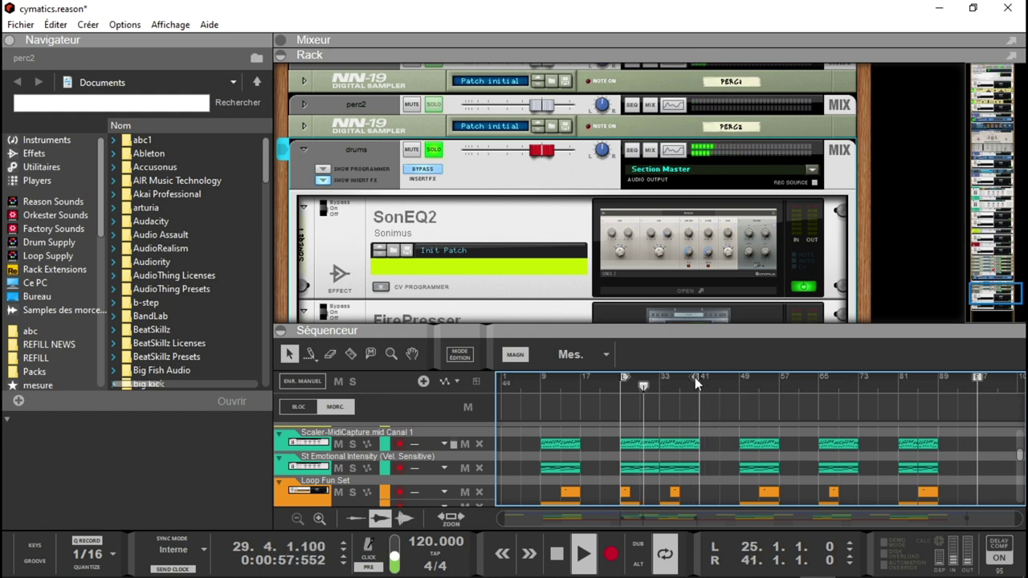
pyautogui.scroll(5, 1017, 440)
pyautogui.scroll(1, 1018, 440)
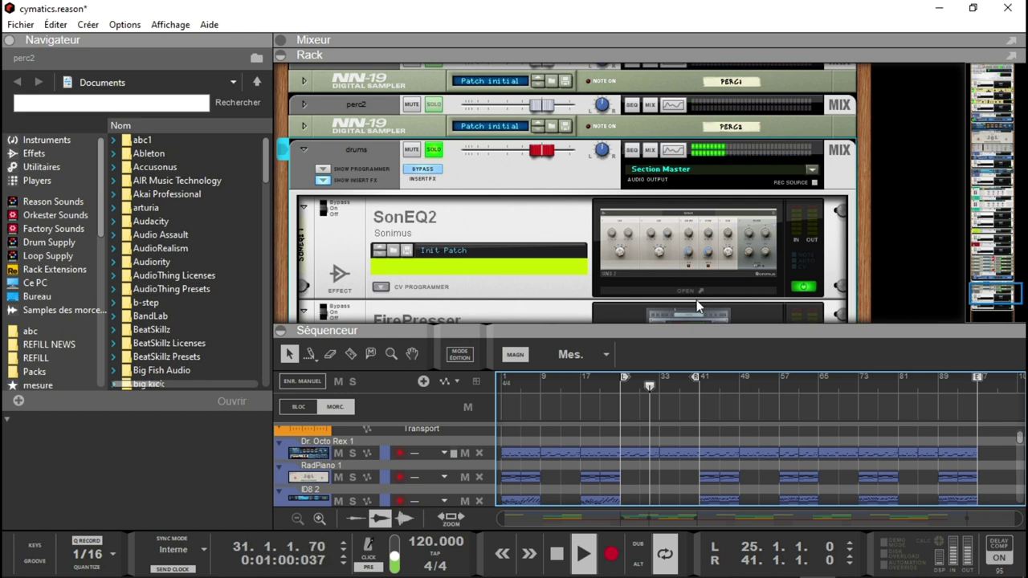
# Take the drums bus's insert effects out of bypass with FirePresser switched on
pyautogui.click(427, 173)
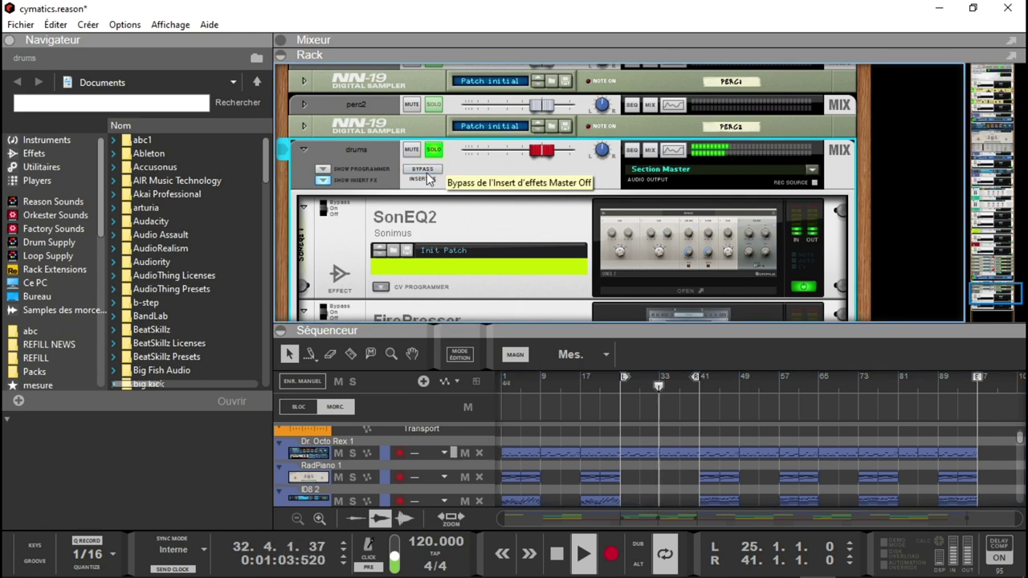
pyautogui.click(324, 312)
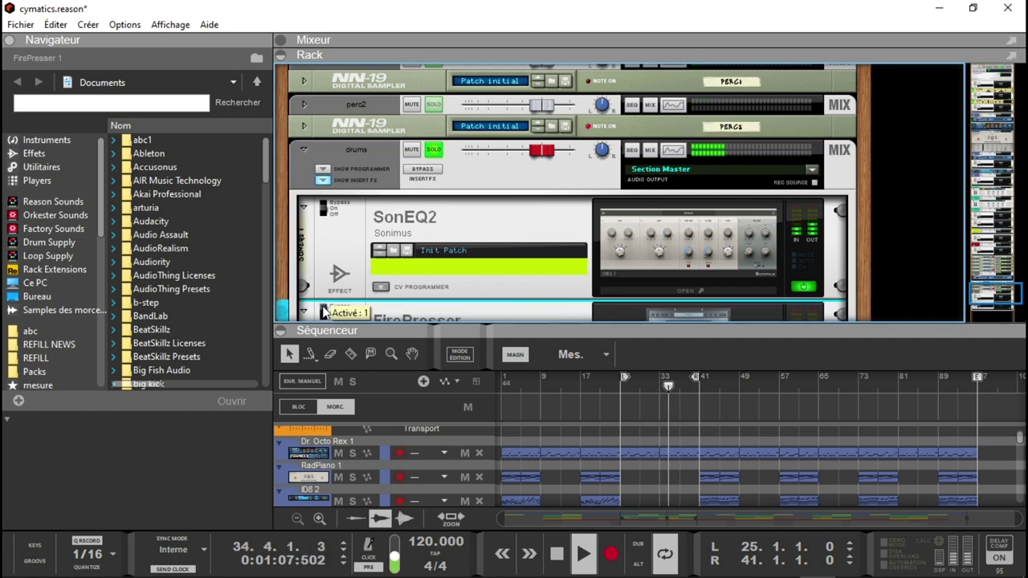
# Open the drums bus's SonEQ2 window, stop playback and keep the window pinned below the bus controls
pyautogui.click(634, 290)
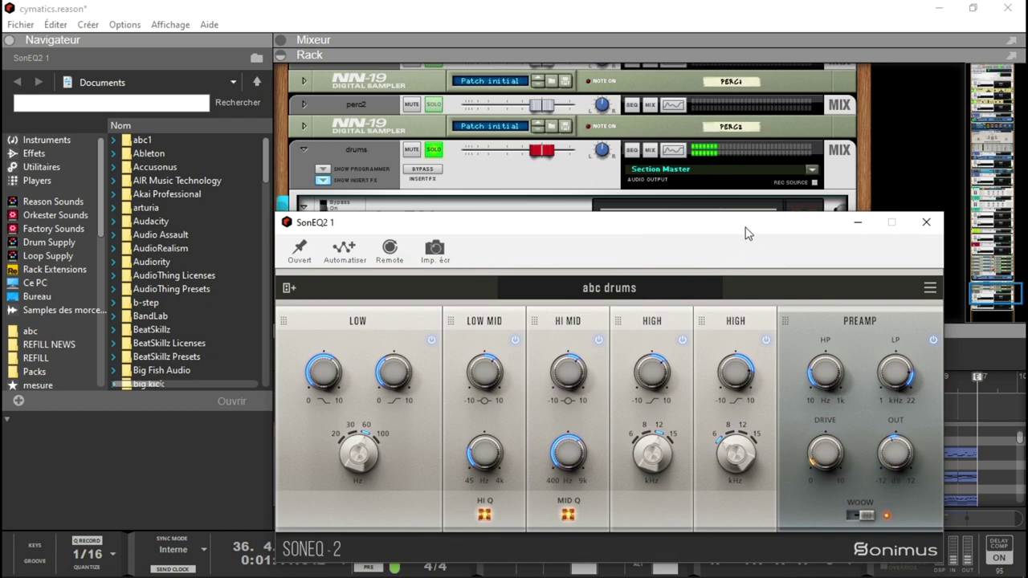
pyautogui.moveTo(745, 233); pyautogui.dragTo(739, 118)
pyautogui.press('space')
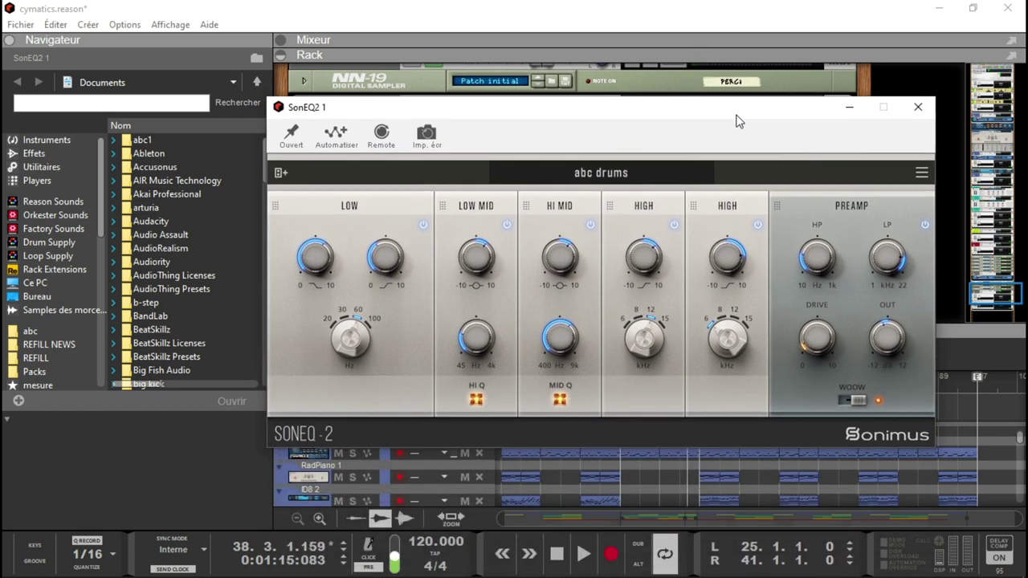
pyautogui.moveTo(712, 114); pyautogui.dragTo(726, 256)
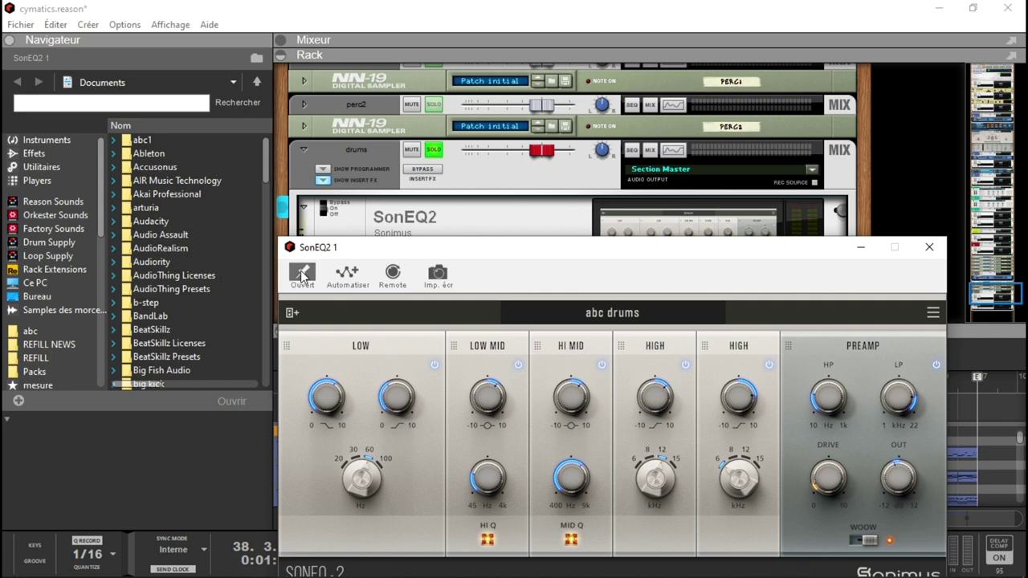
# Reset the drums bus's SonEQ2 device to its default state and view its list of available modules
pyautogui.rightClick(450, 209)
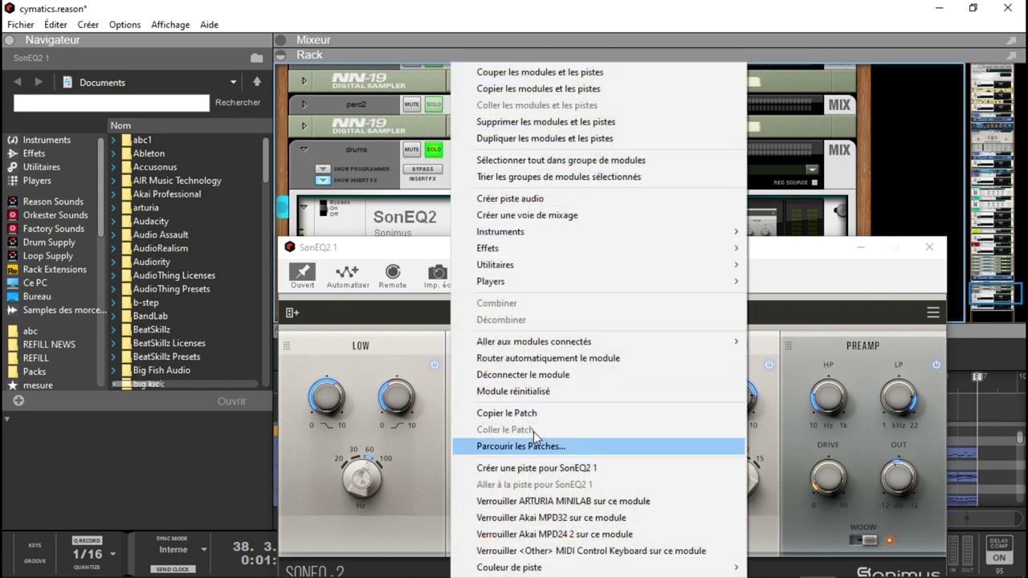
pyautogui.click(535, 393)
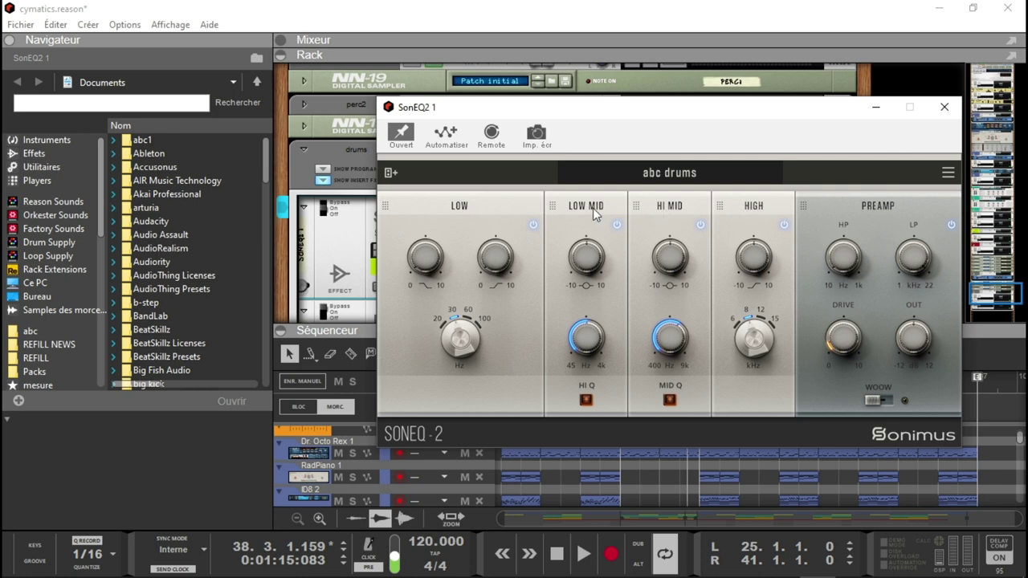
pyautogui.click(391, 176)
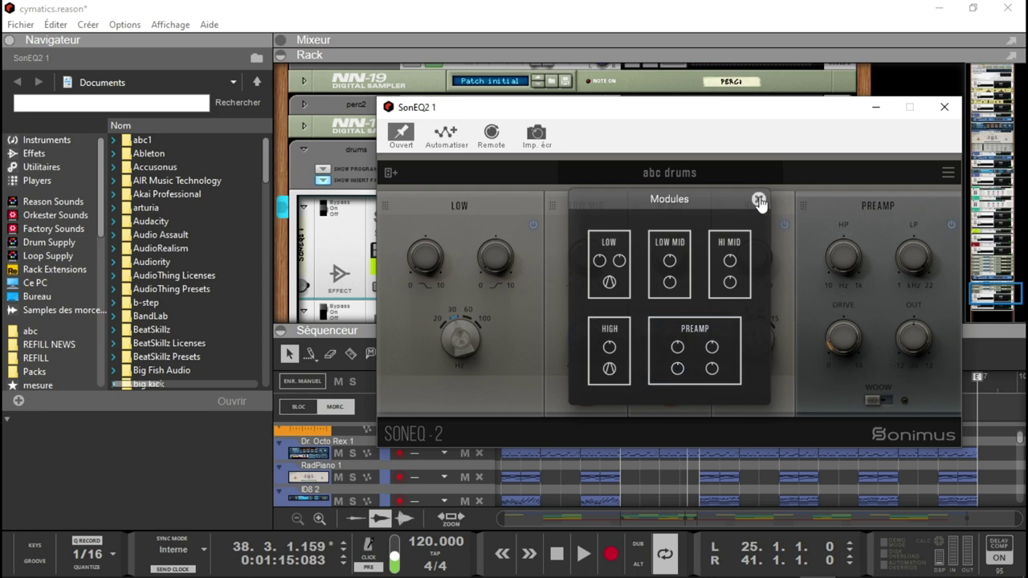
pyautogui.click(758, 200)
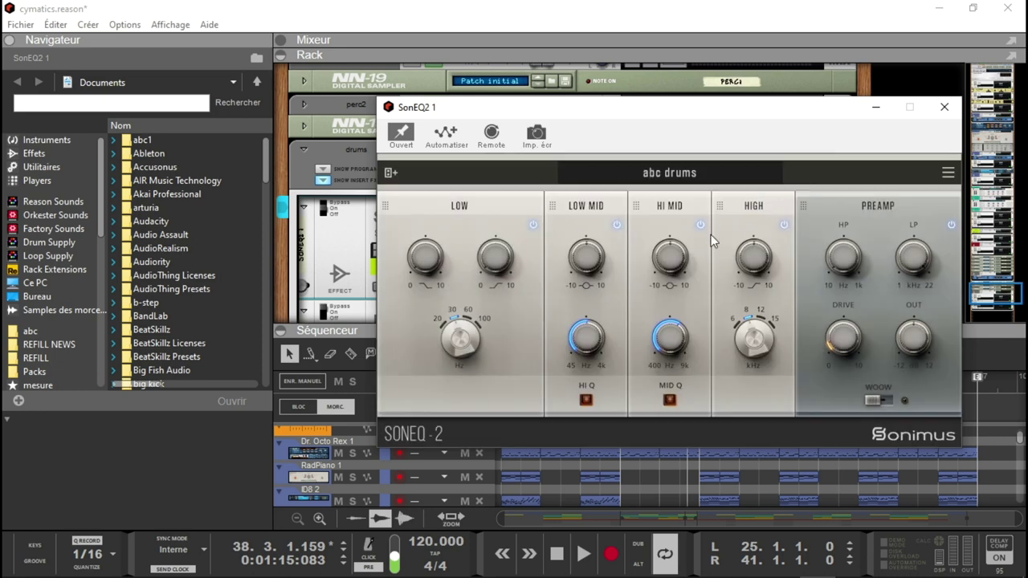
# Bypass SonEQ2's Low, Low Mid, Hi Mid, High and Preamp modules one by one, and switch them all back on
pyautogui.click(532, 224)
pyautogui.click(616, 224)
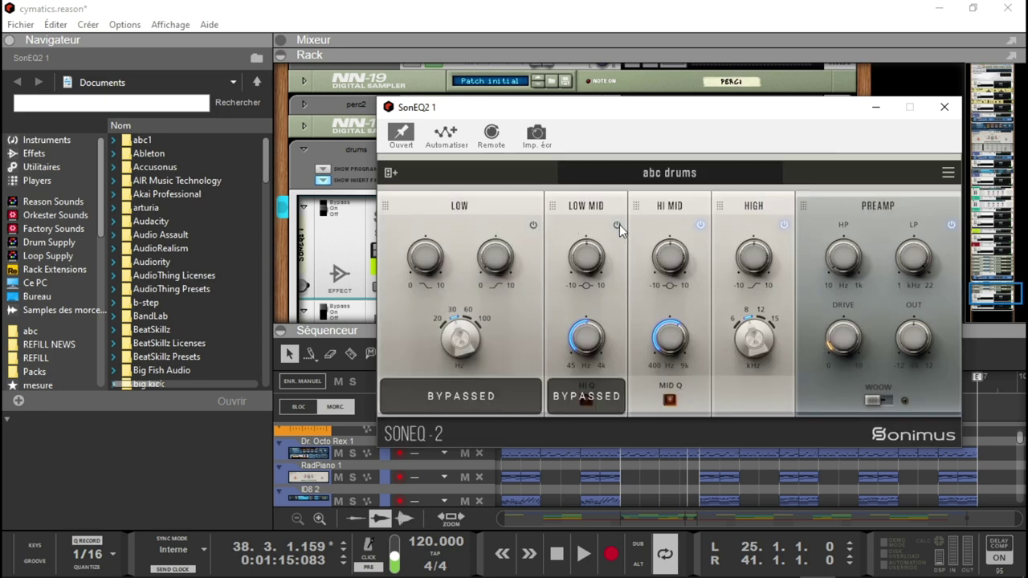
pyautogui.click(700, 225)
pyautogui.click(783, 225)
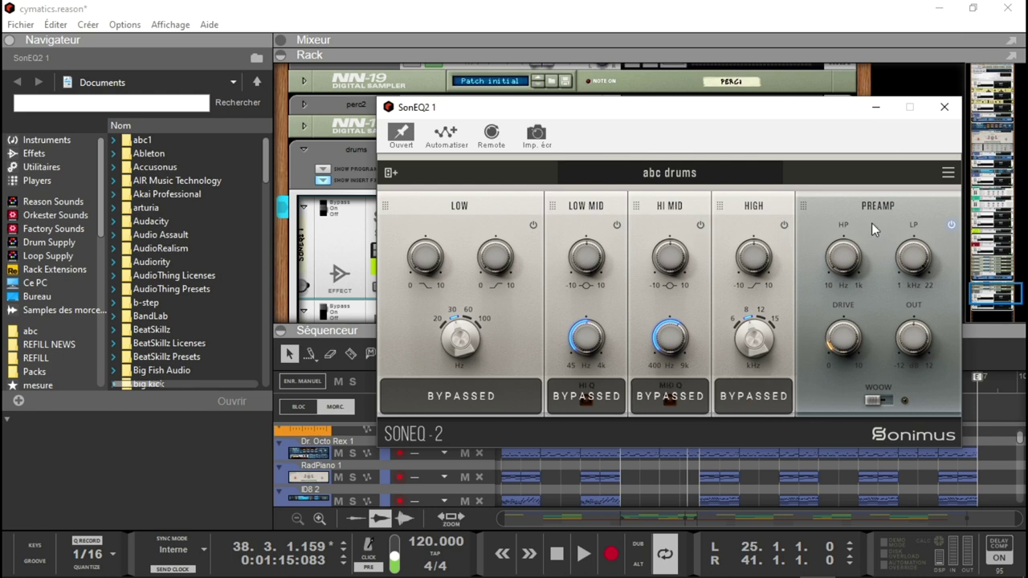
pyautogui.click(951, 225)
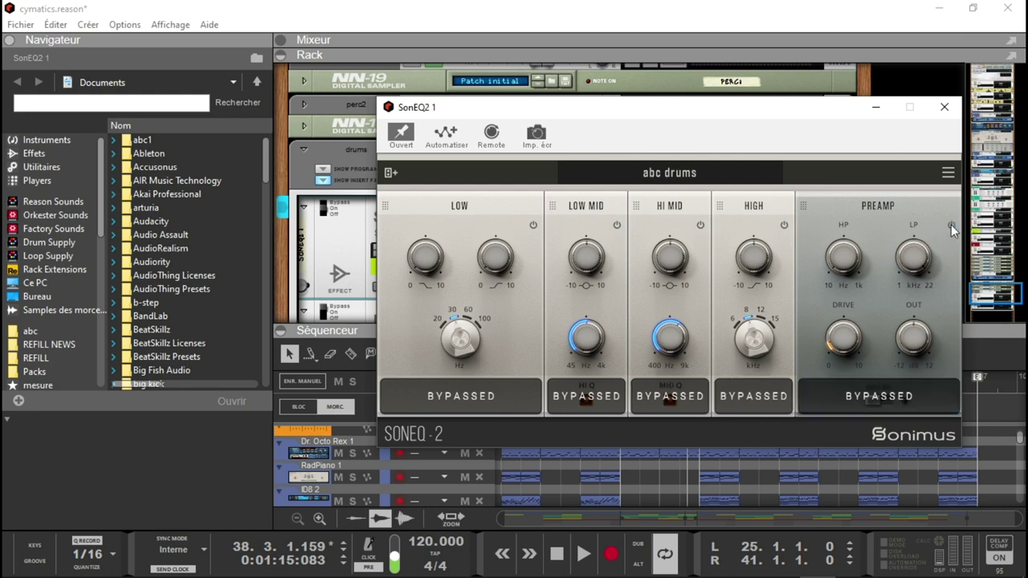
pyautogui.click(951, 225)
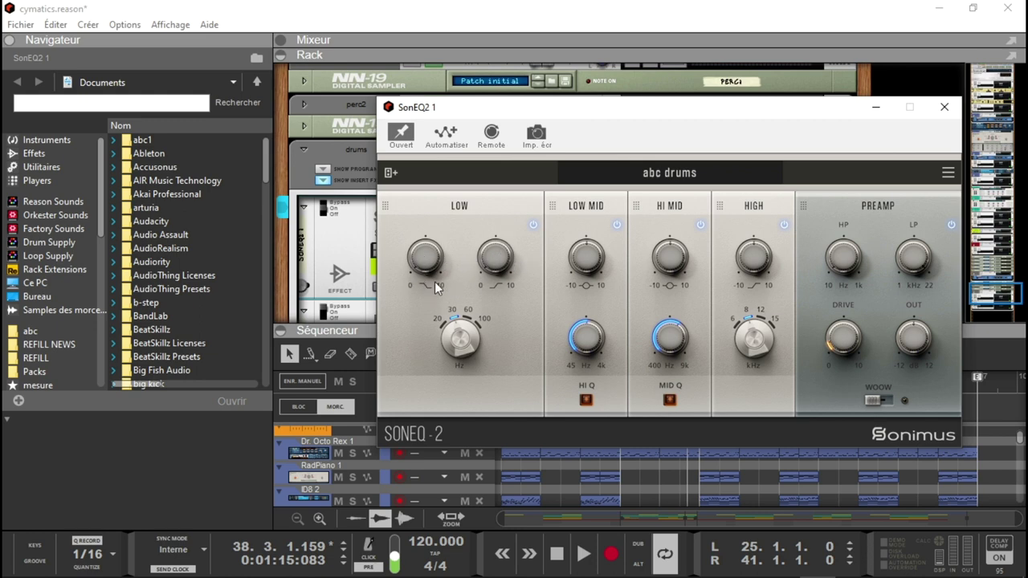
# Set the Low Mid band's gain to -0.6 dB and lower its frequency through 120 Hz
pyautogui.moveTo(458, 339); pyautogui.dragTo(512, 314)
pyautogui.moveTo(589, 255); pyautogui.dragTo(589, 301)
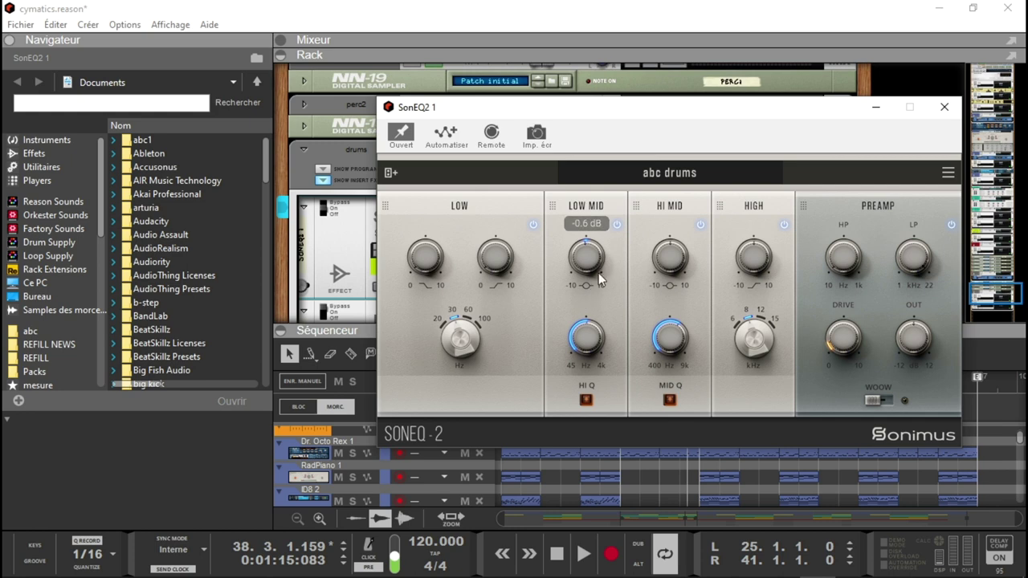
pyautogui.moveTo(588, 349)
pyautogui.moveTo(590, 356); pyautogui.dragTo(611, 405)
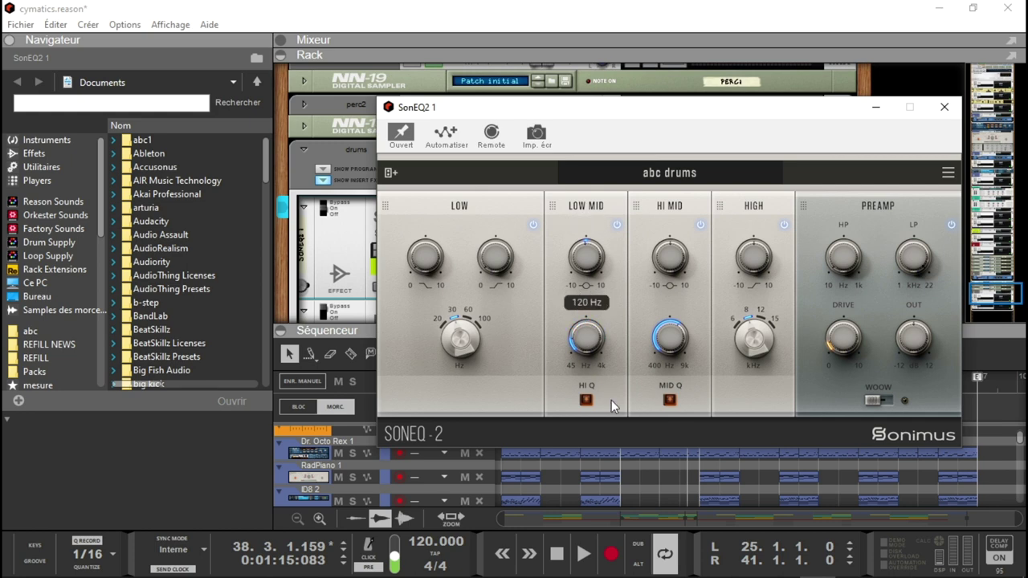
pyautogui.moveTo(582, 357); pyautogui.dragTo(615, 413)
# Sweep the Low band's frequency from 20 Hz to 60 Hz, and take the Low Mid frequency down to 45 Hz and back up
pyautogui.moveTo(460, 341)
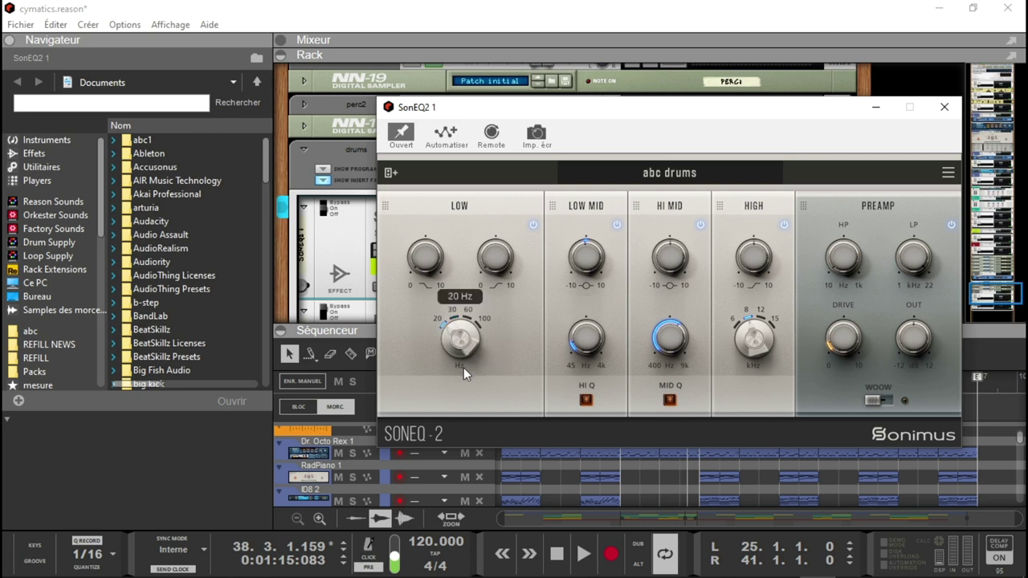
pyautogui.moveTo(462, 281); pyautogui.dragTo(497, 423)
pyautogui.moveTo(472, 352); pyautogui.dragTo(466, 280)
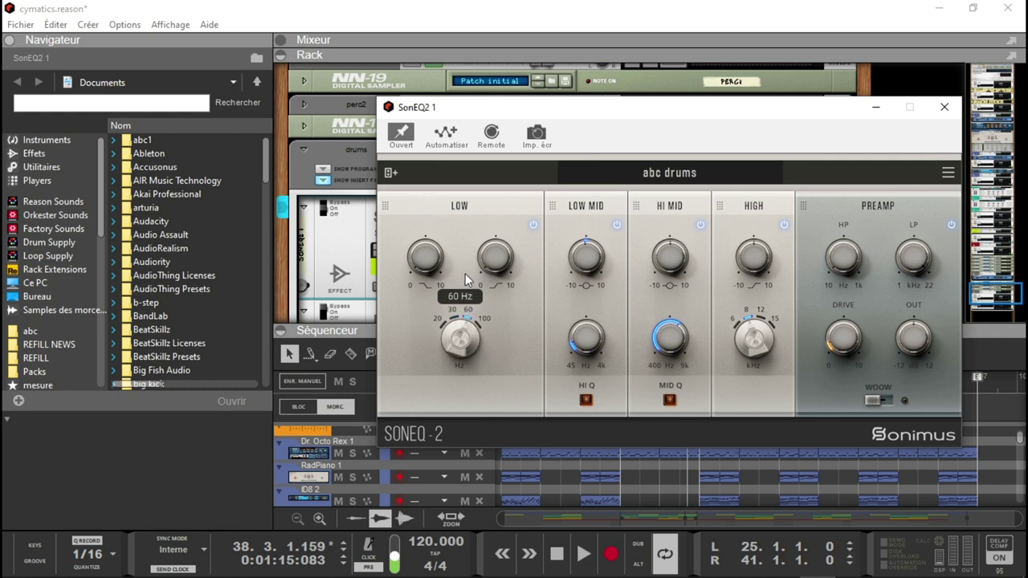
pyautogui.scroll(-3, 478, 376)
pyautogui.moveTo(478, 368); pyautogui.dragTo(469, 299)
pyautogui.moveTo(587, 339); pyautogui.dragTo(573, 445)
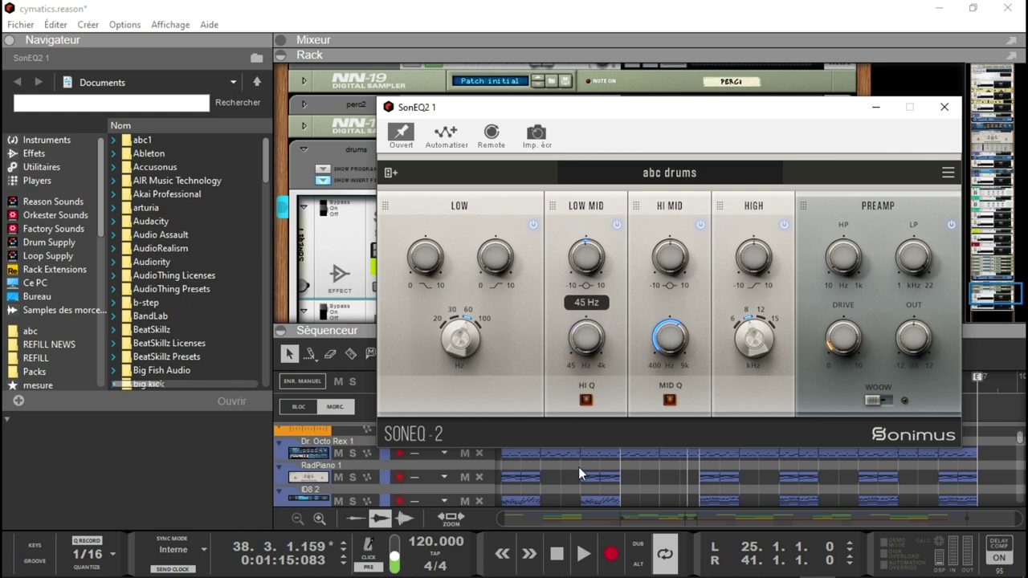
pyautogui.moveTo(553, 319); pyautogui.dragTo(549, 227)
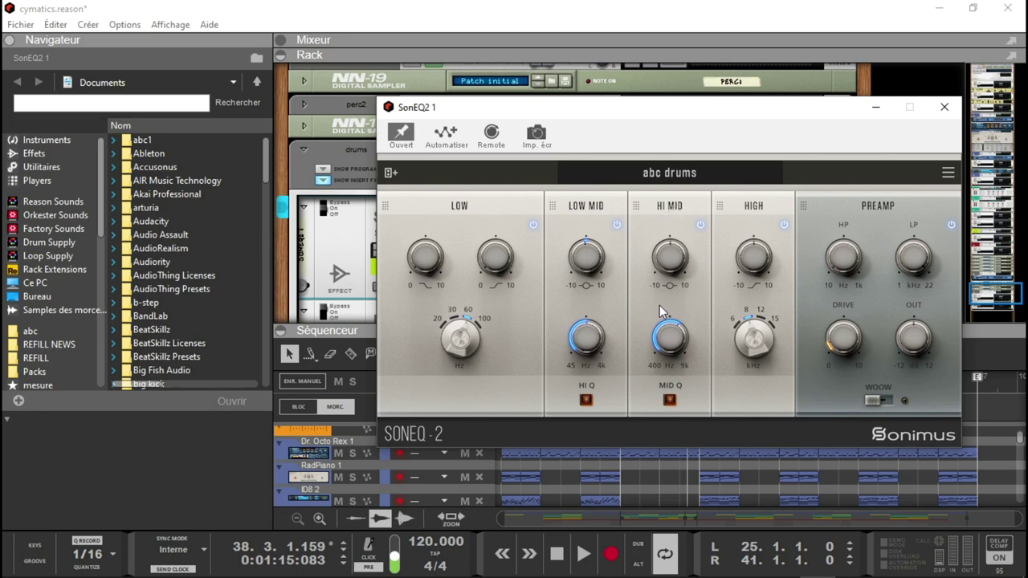
# Lower the Hi Mid frequency and boost the High band's gain with its frequency at 8 kHz
pyautogui.moveTo(669, 335)
pyautogui.mouseDown()
pyautogui.moveTo(681, 345)
pyautogui.moveTo(691, 476)
pyautogui.moveTo(666, 276)
pyautogui.moveTo(663, 376)
pyautogui.moveTo(666, 353)
pyautogui.mouseUp()
pyautogui.moveTo(746, 265); pyautogui.dragTo(749, 250)
pyautogui.moveTo(754, 338); pyautogui.dragTo(746, 311)
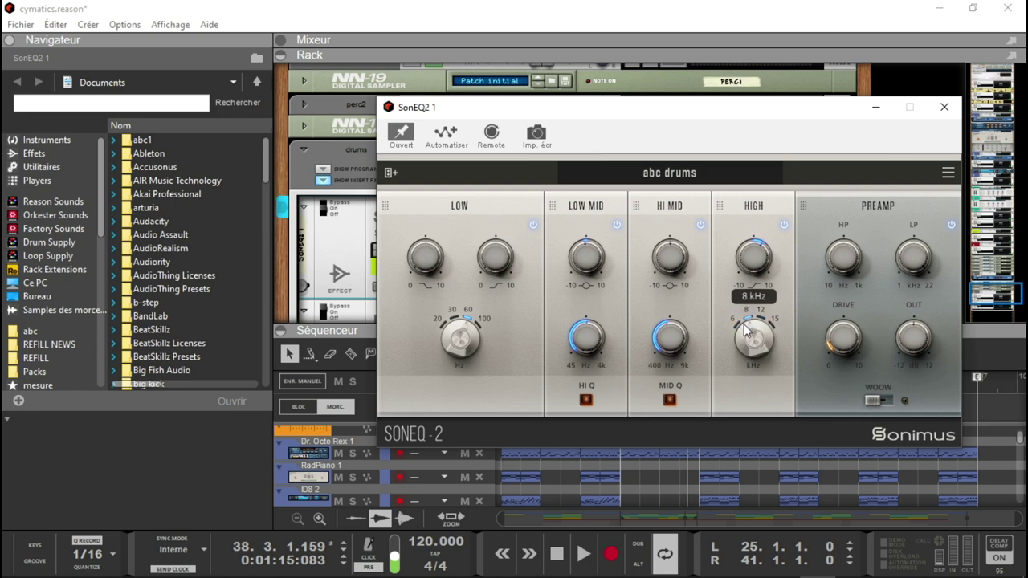
pyautogui.moveTo(759, 245); pyautogui.dragTo(757, 283)
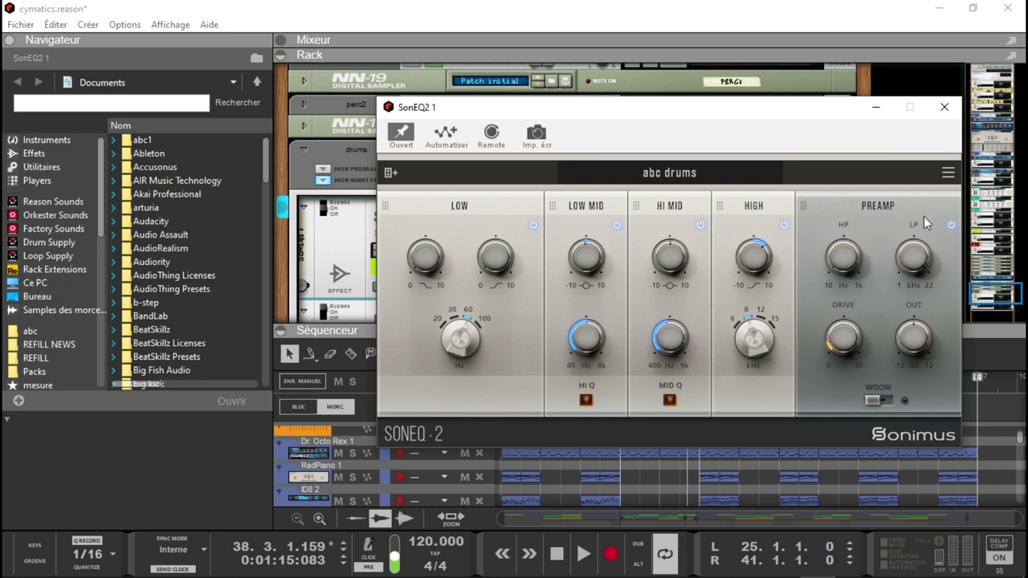
# Try the Preamp's HP filter up to 242 Hz, its LP and Drive controls, and the WOOW switch on and off
pyautogui.moveTo(855, 243); pyautogui.dragTo(843, 141)
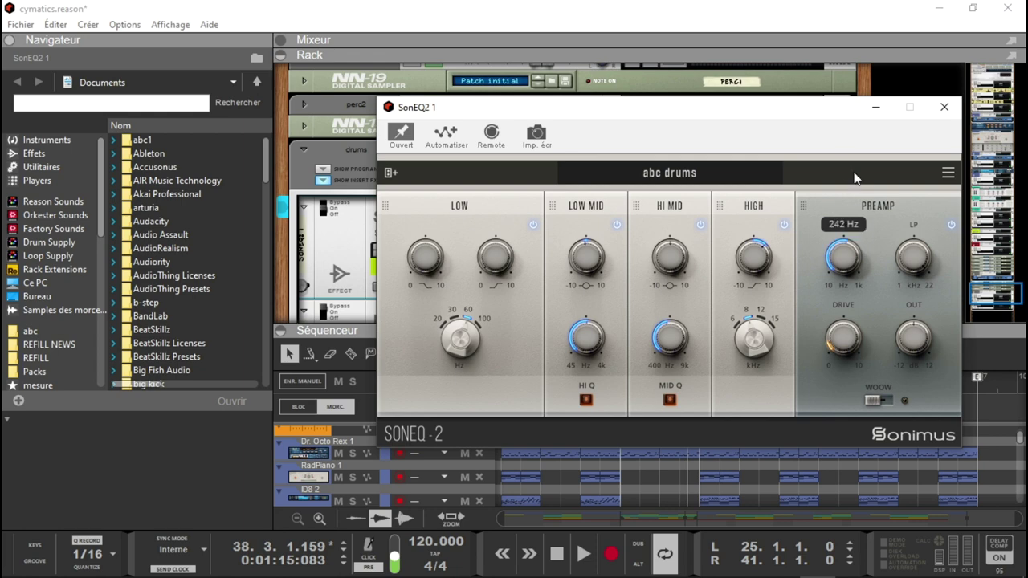
pyautogui.moveTo(921, 257)
pyautogui.mouseDown()
pyautogui.moveTo(923, 234)
pyautogui.moveTo(923, 268)
pyautogui.mouseUp()
pyautogui.moveTo(853, 271); pyautogui.dragTo(853, 361)
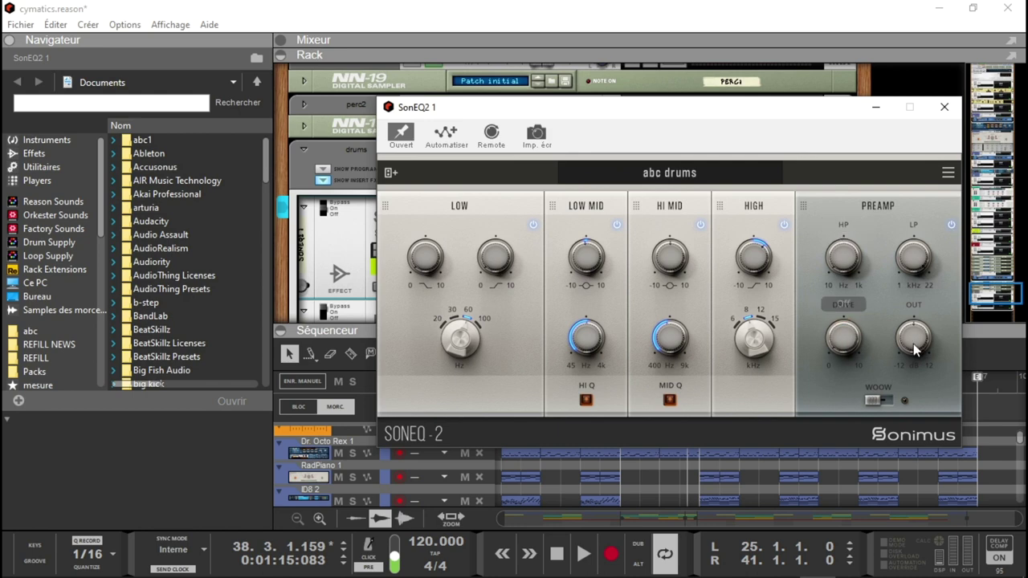
pyautogui.click(881, 401)
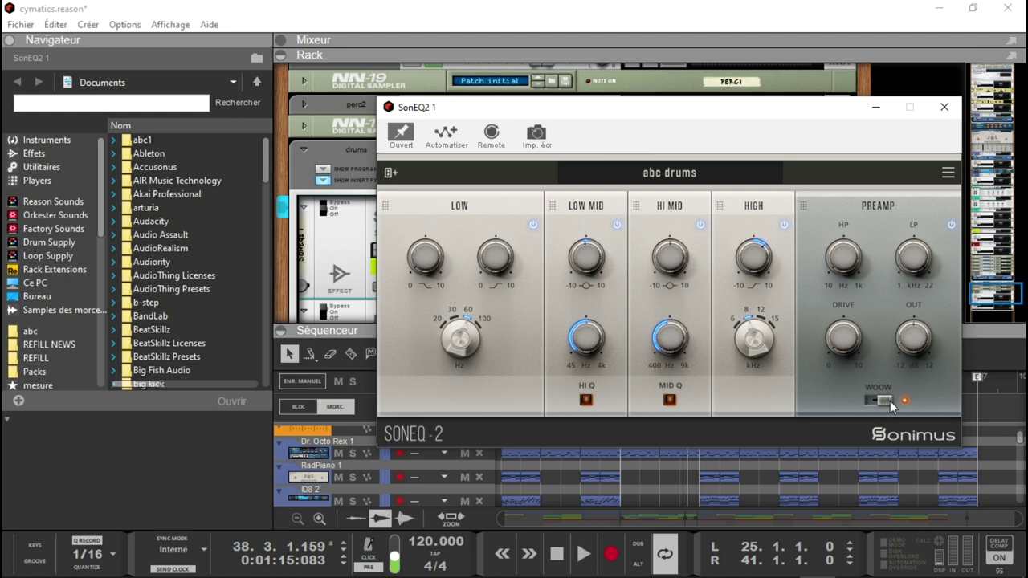
pyautogui.click(873, 400)
# Switch on HI Q for the Low Mid band and MID Q for the Hi Mid band, and turn both off again
pyautogui.click(585, 399)
pyautogui.click(669, 399)
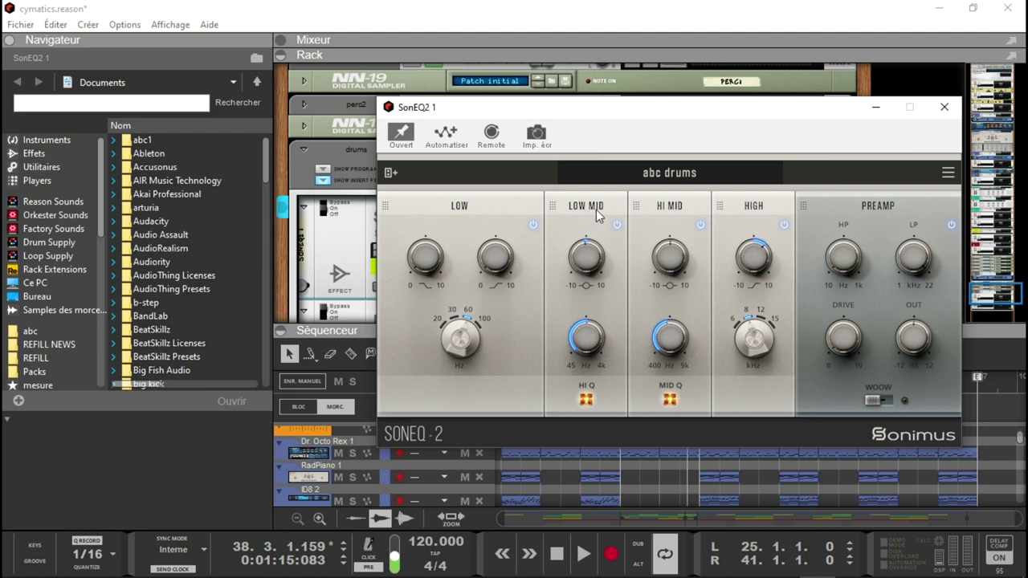
pyautogui.click(669, 399)
pyautogui.click(586, 400)
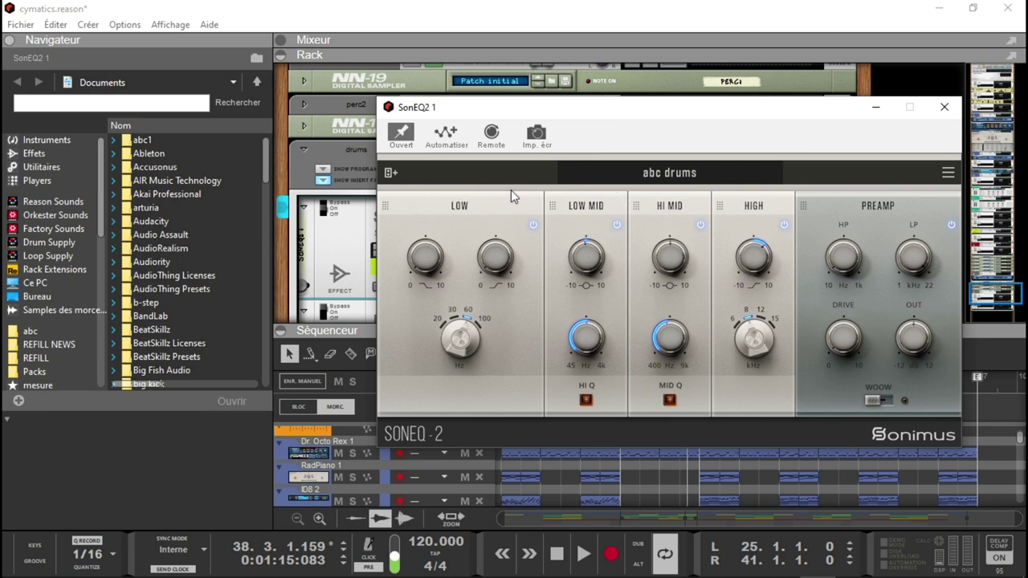
# Add a second Low Mid module to SonEQ2 and place it directly after the first Low Mid module
pyautogui.click(388, 174)
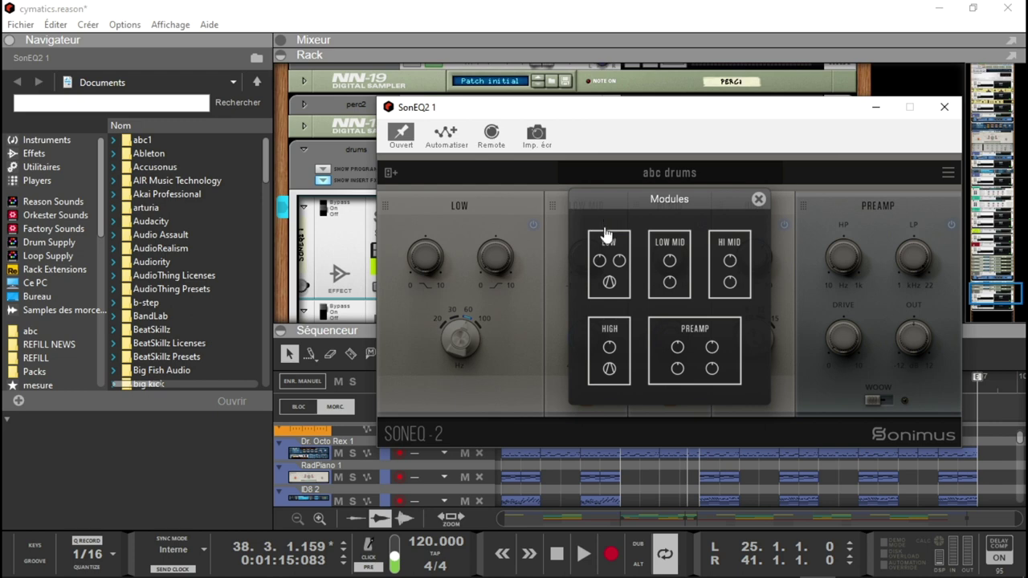
pyautogui.click(666, 258)
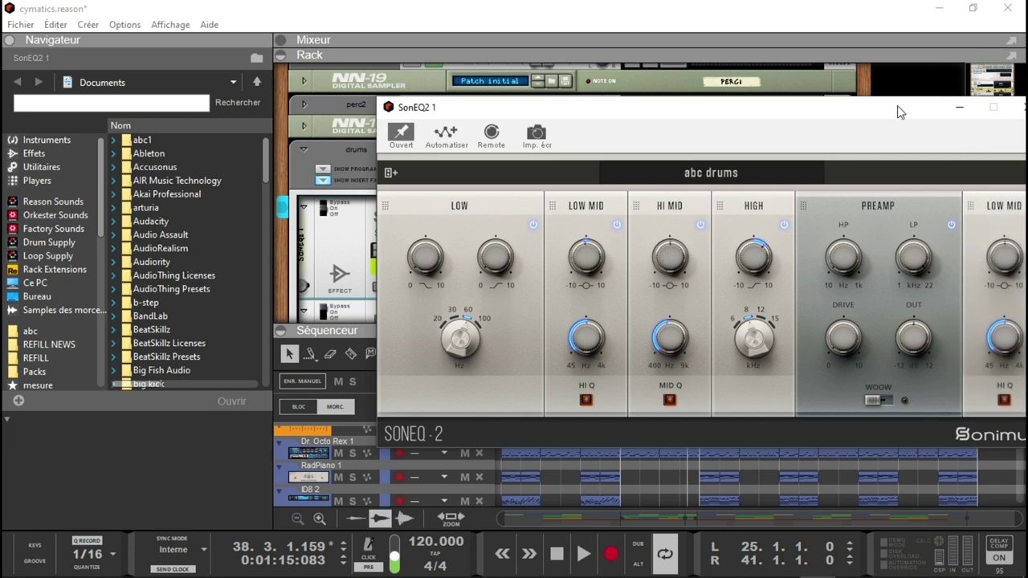
pyautogui.moveTo(899, 110); pyautogui.dragTo(796, 110)
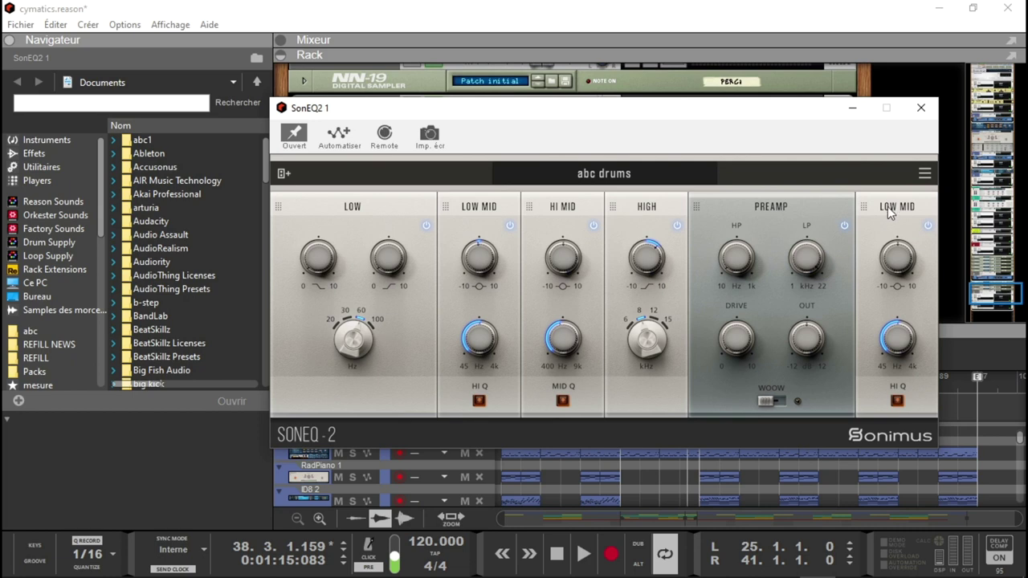
pyautogui.click(864, 207)
pyautogui.moveTo(864, 207); pyautogui.dragTo(538, 205)
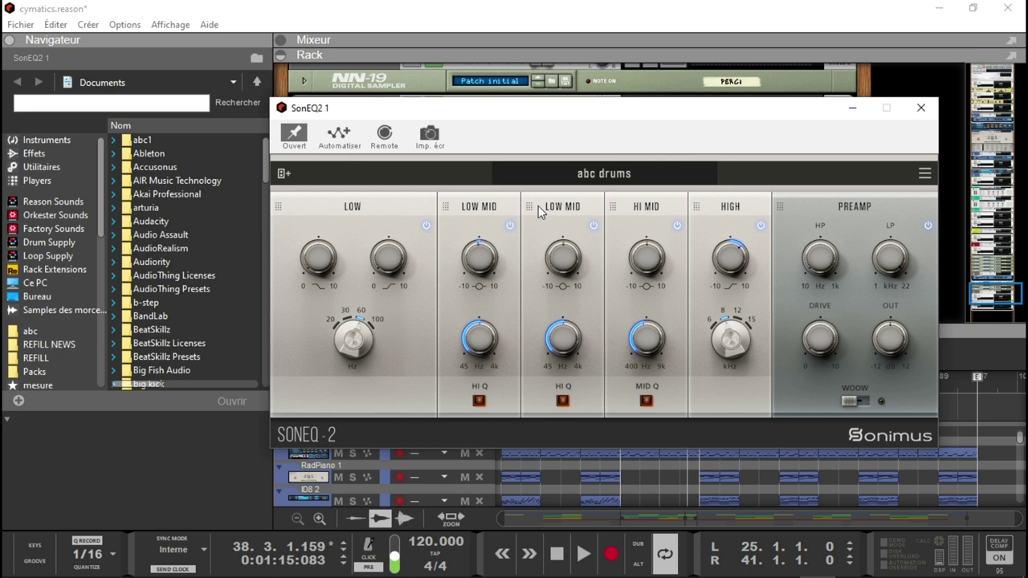
# Add a second Preamp module, move it to the front of the chain and shift it to just after the Low module
pyautogui.click(286, 174)
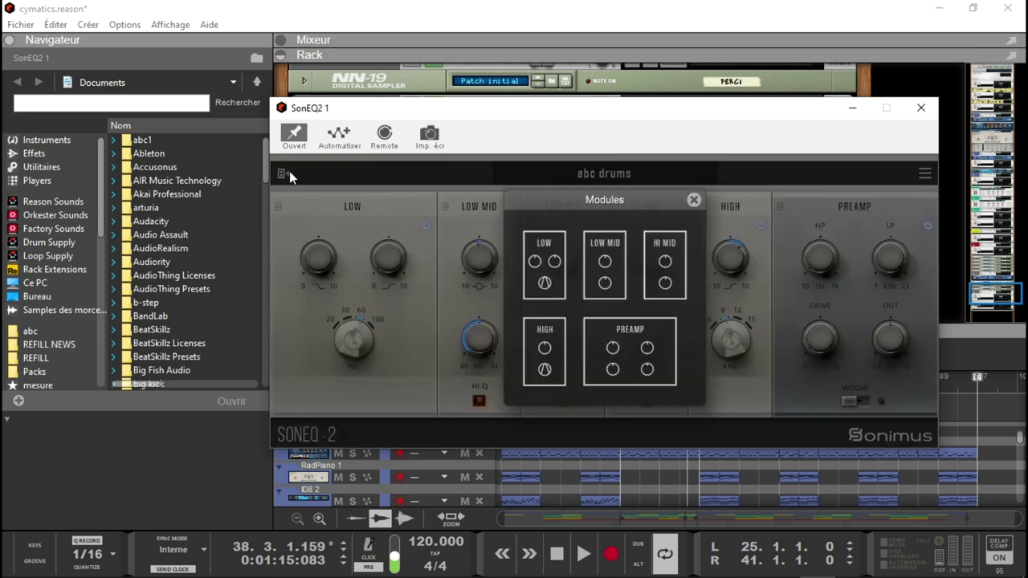
pyautogui.click(619, 353)
pyautogui.moveTo(780, 207); pyautogui.dragTo(275, 205)
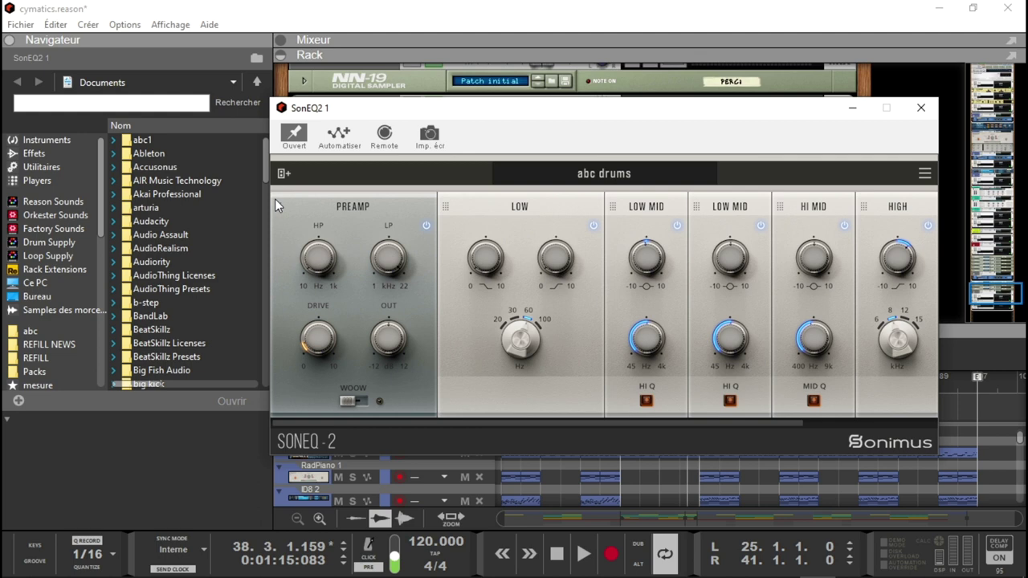
pyautogui.moveTo(279, 204); pyautogui.dragTo(448, 208)
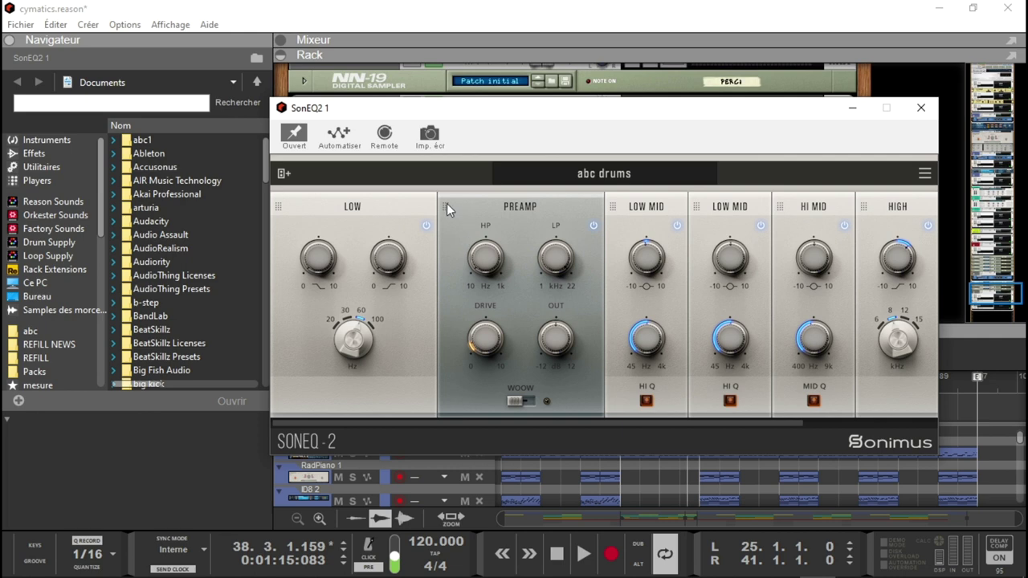
# Load the abc drums preset from the abc group in SonEQ2 and close the plugin window
pyautogui.click(587, 175)
pyautogui.moveTo(564, 222)
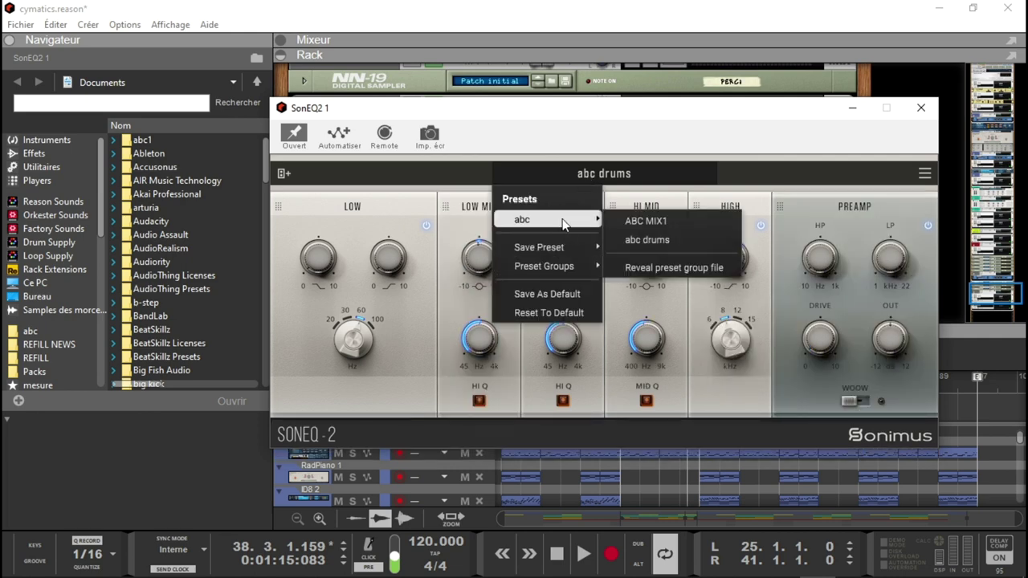
pyautogui.click(634, 241)
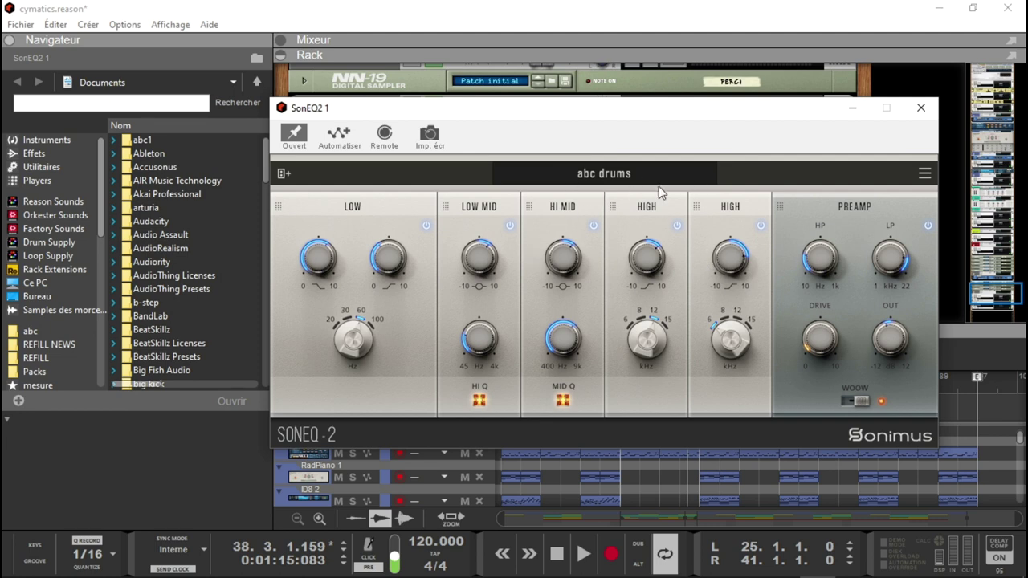
pyautogui.click(921, 108)
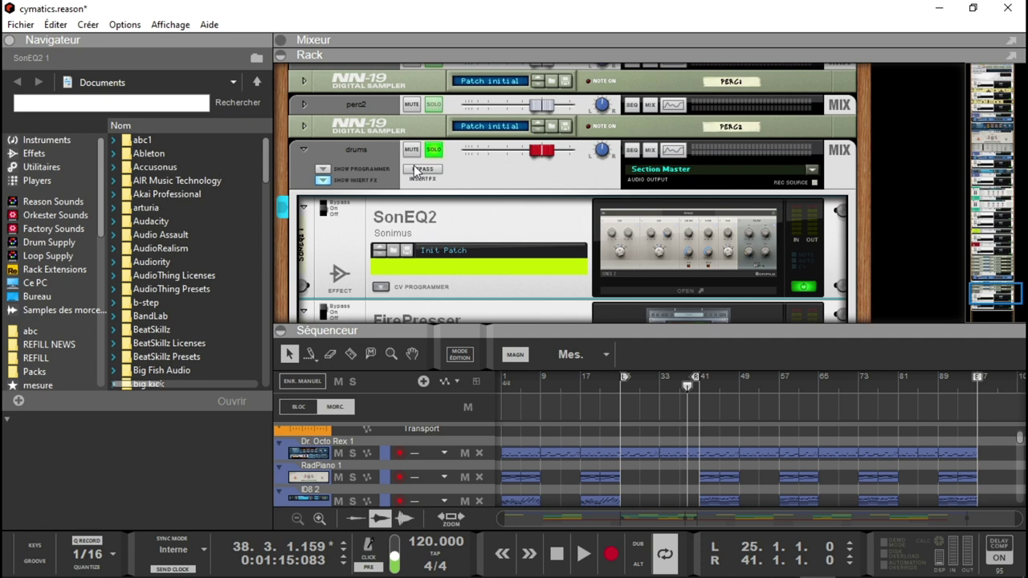
# Play the loop, compare the drums with SonEQ2 bypassed and switched on, and reopen the plugin window
pyautogui.press('space')
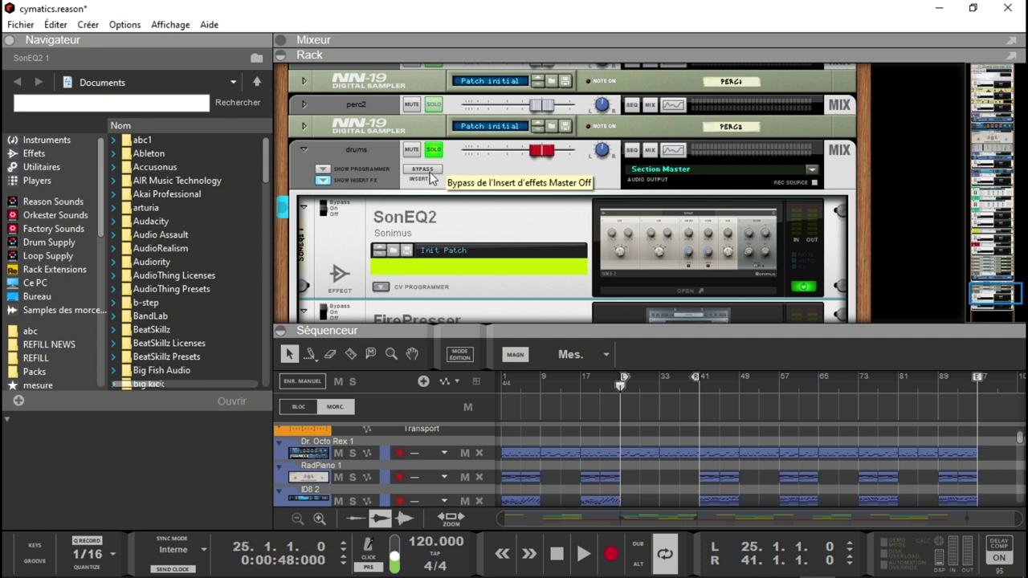
pyautogui.click(325, 210)
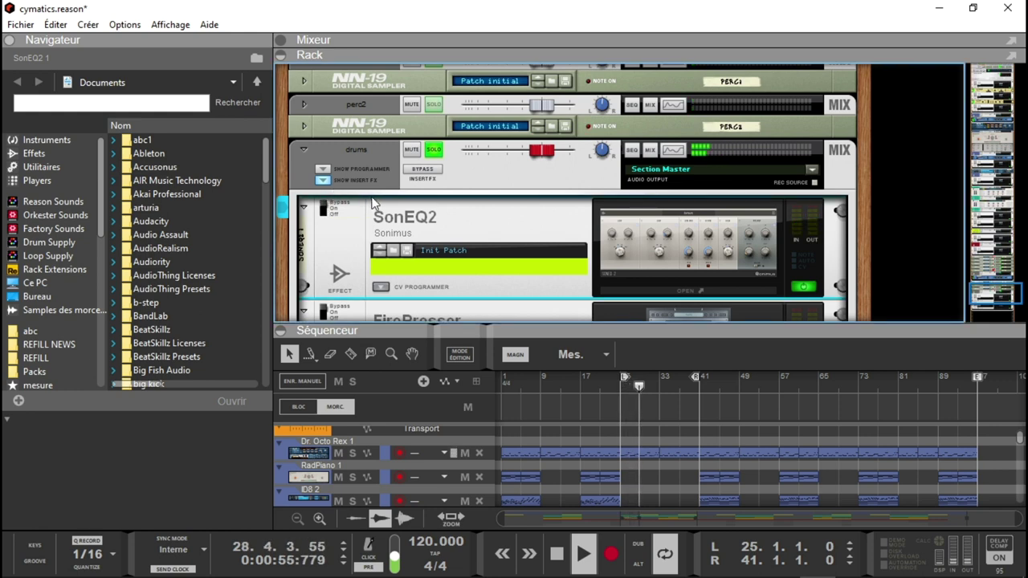
pyautogui.click(328, 209)
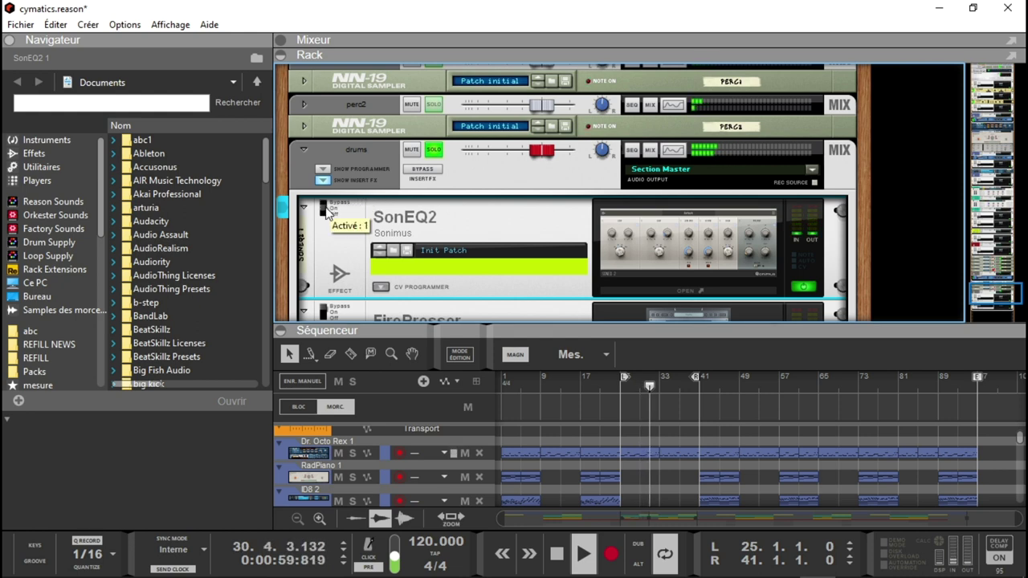
pyautogui.click(650, 239)
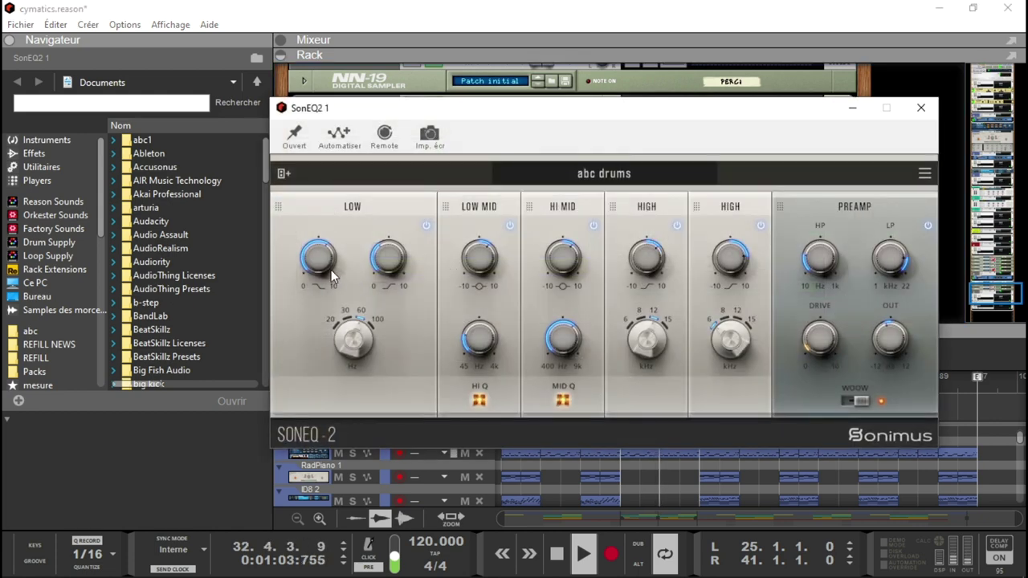
# Set the first Low gain to 8.6 dB, Preamp drive to 3.5 dB, HP to 29 Hz, LP to 11.7 kHz and the last High frequency to 15 kHz
pyautogui.moveTo(324, 267); pyautogui.dragTo(305, 236)
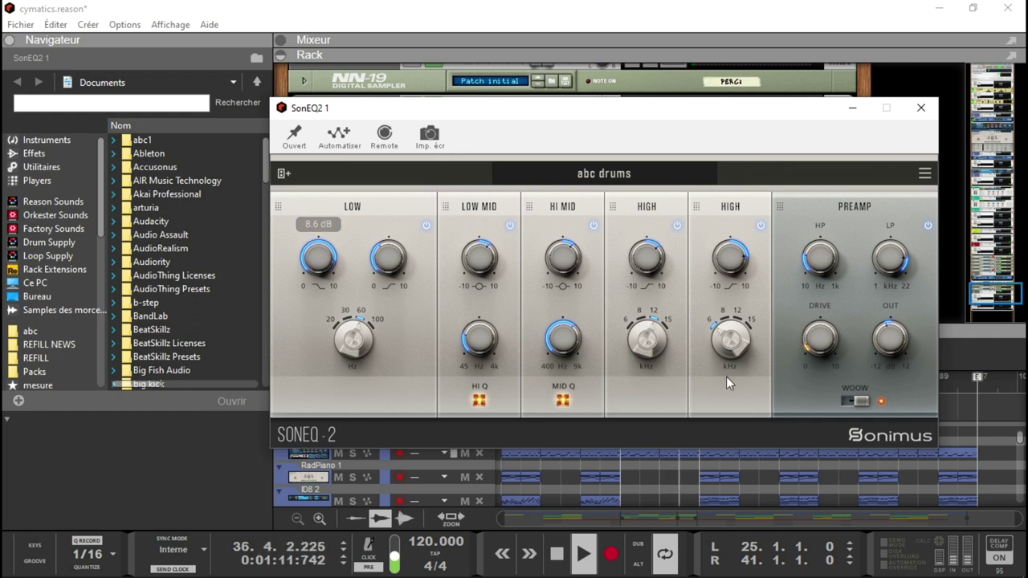
pyautogui.moveTo(819, 341); pyautogui.dragTo(742, 186)
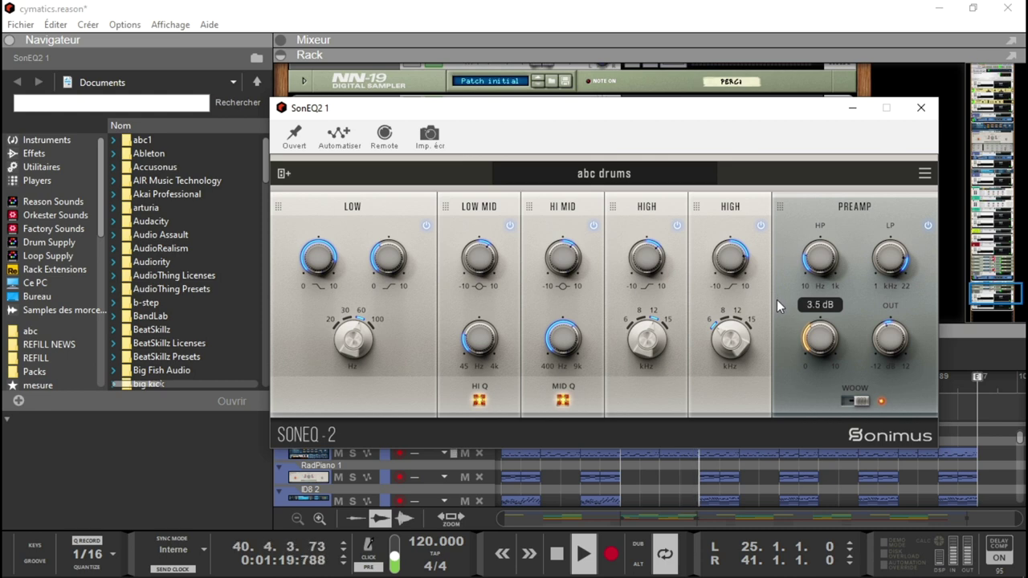
pyautogui.moveTo(835, 265)
pyautogui.mouseDown()
pyautogui.moveTo(821, 245)
pyautogui.moveTo(798, 152)
pyautogui.moveTo(853, 263)
pyautogui.moveTo(849, 296)
pyautogui.moveTo(828, 270)
pyautogui.mouseUp()
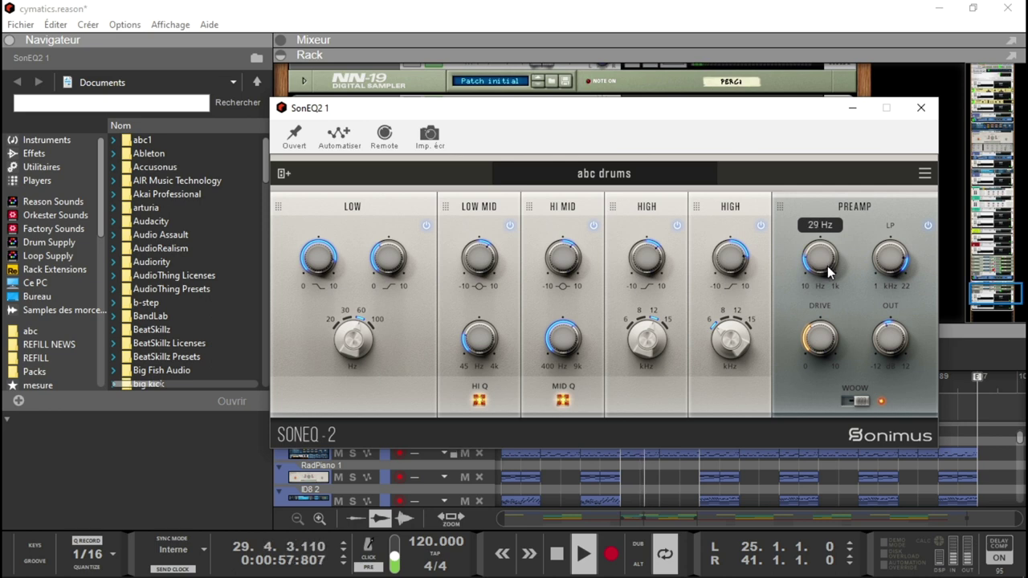
pyautogui.moveTo(889, 259); pyautogui.dragTo(868, 272)
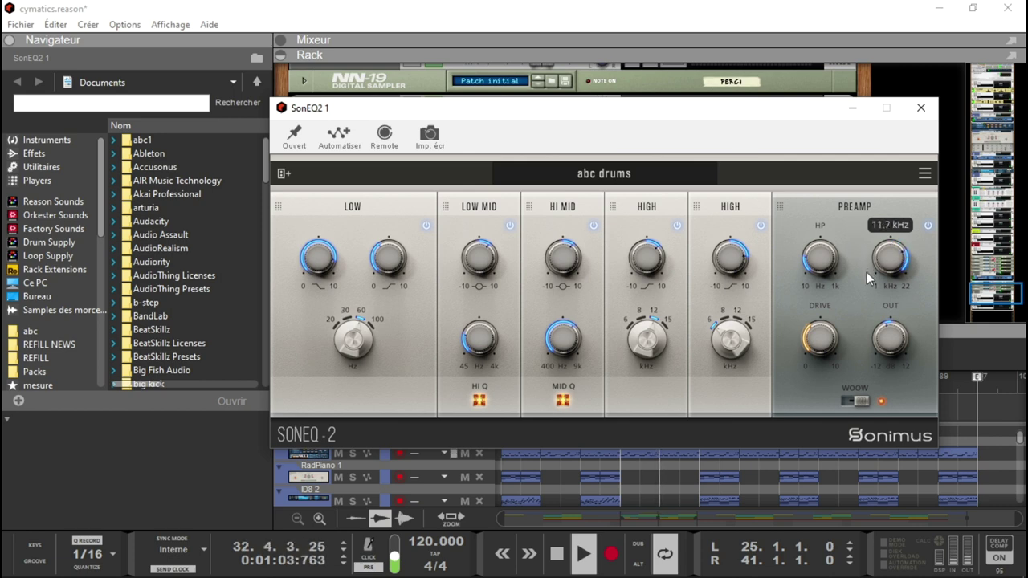
pyautogui.moveTo(720, 246)
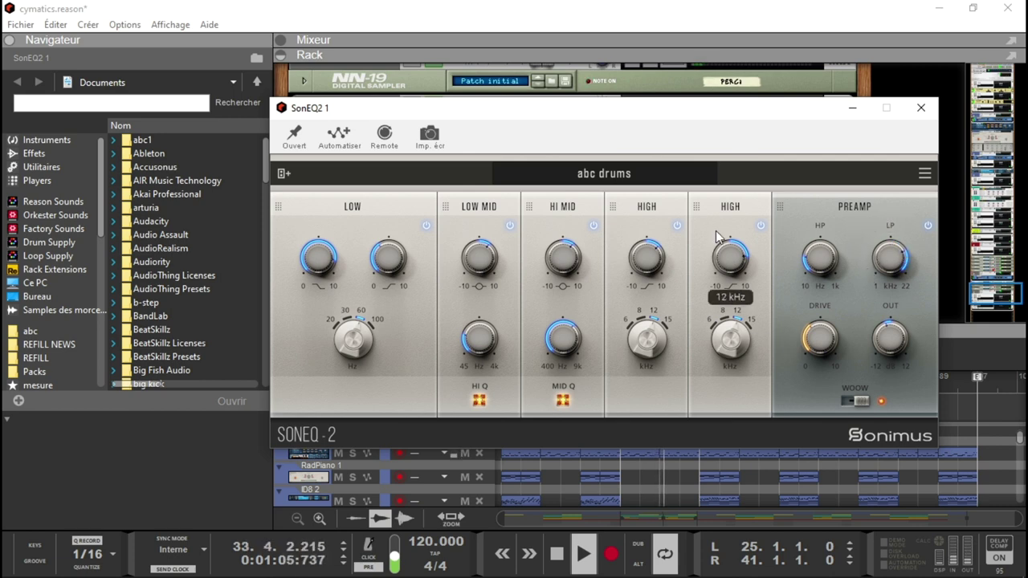
pyautogui.moveTo(729, 329); pyautogui.dragTo(716, 257)
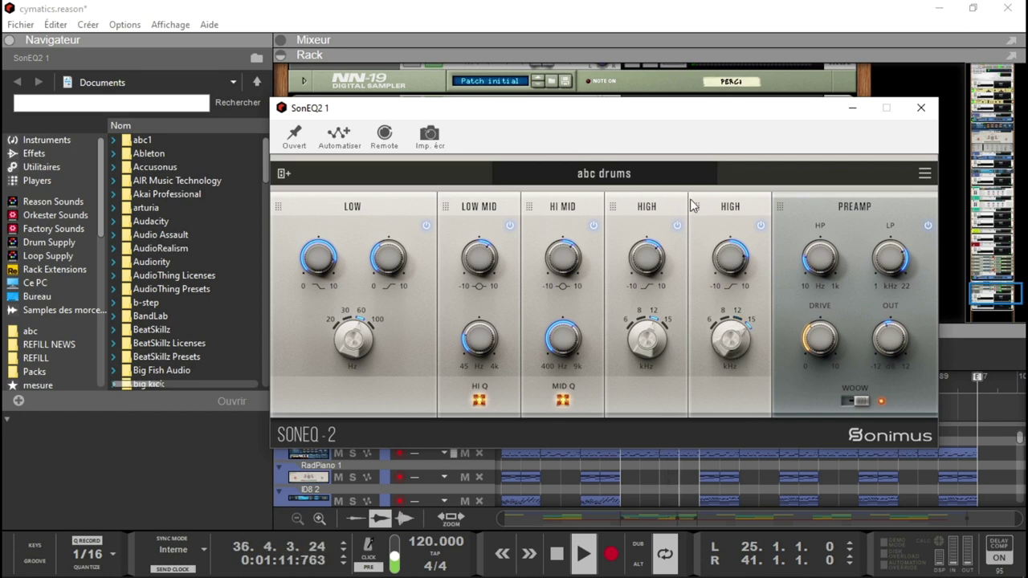
# Insert another High module before the last High one, raise its gain and set the last High module's gain to 4.2 dB
pyautogui.click(283, 173)
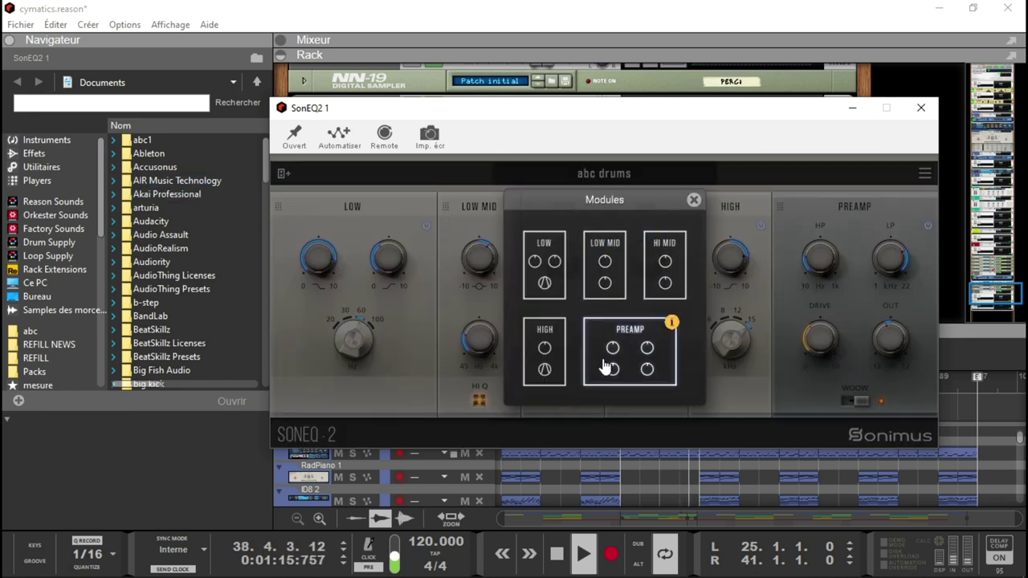
pyautogui.click(544, 353)
pyautogui.moveTo(963, 201); pyautogui.dragTo(755, 225)
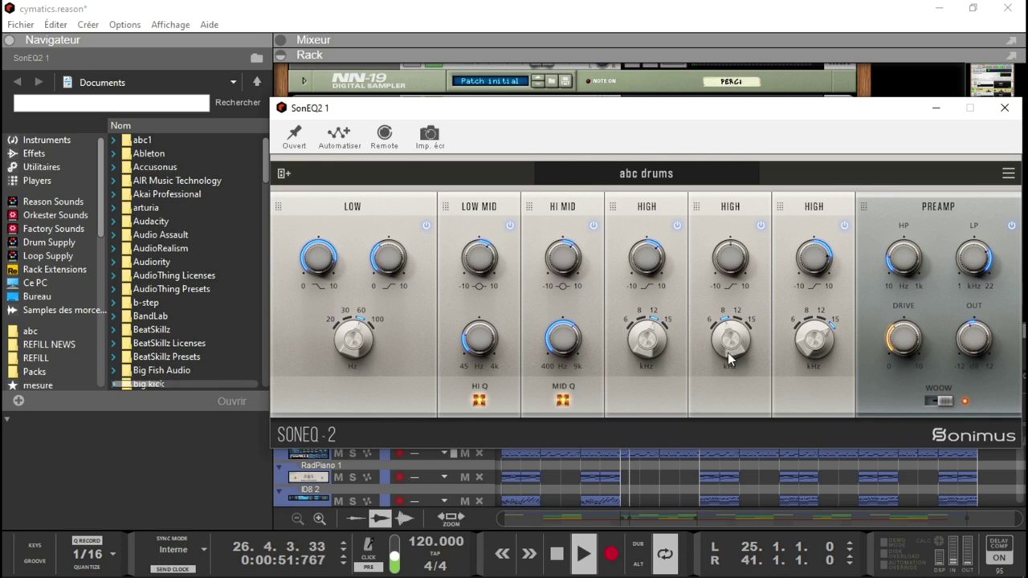
pyautogui.moveTo(739, 266); pyautogui.dragTo(730, 231)
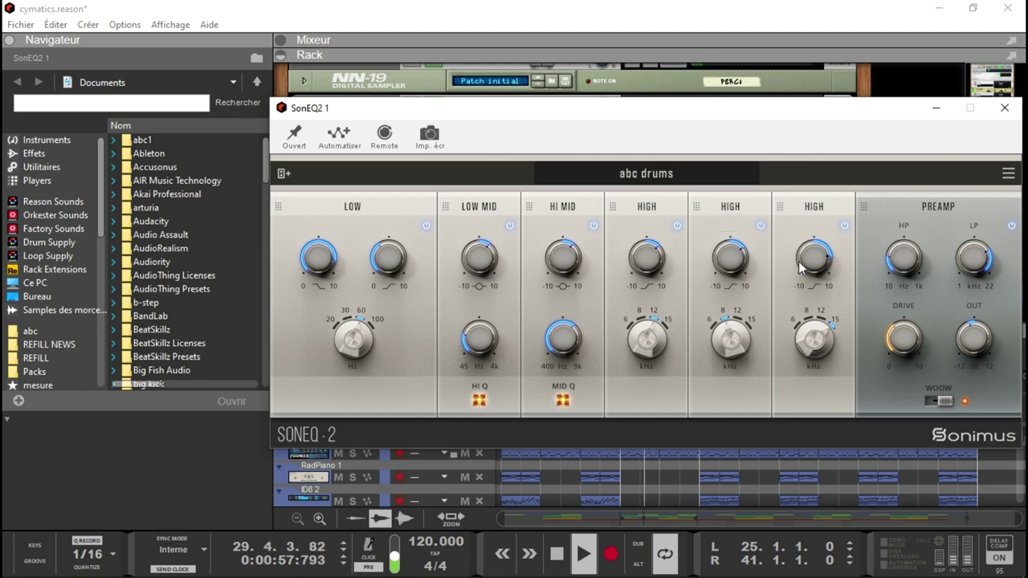
pyautogui.moveTo(816, 268)
pyautogui.moveTo(815, 268); pyautogui.dragTo(825, 334)
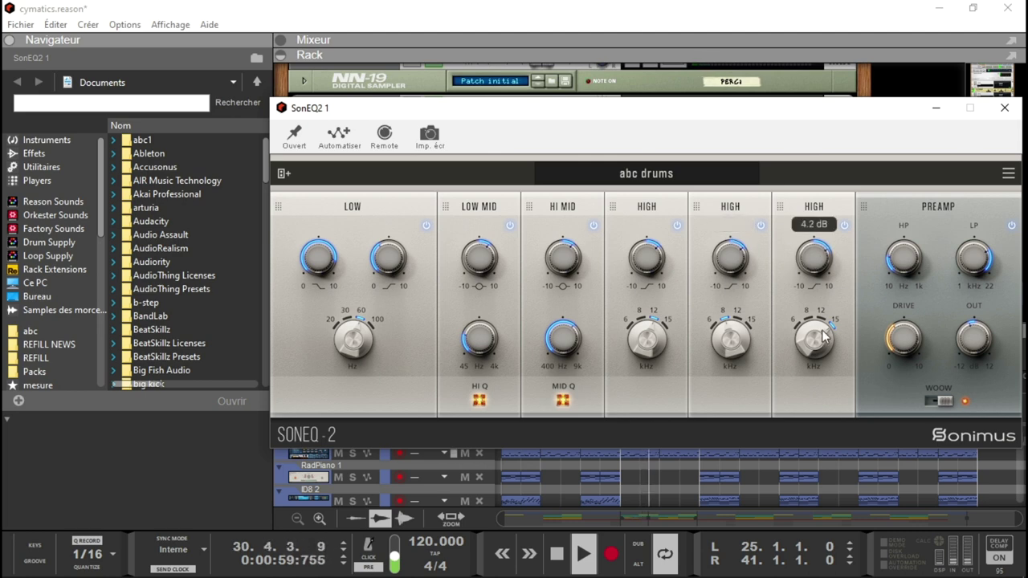
# Close the plugin window and compare the drums with SonEQ2 and FirePresser bypassed and switched on
pyautogui.click(1004, 107)
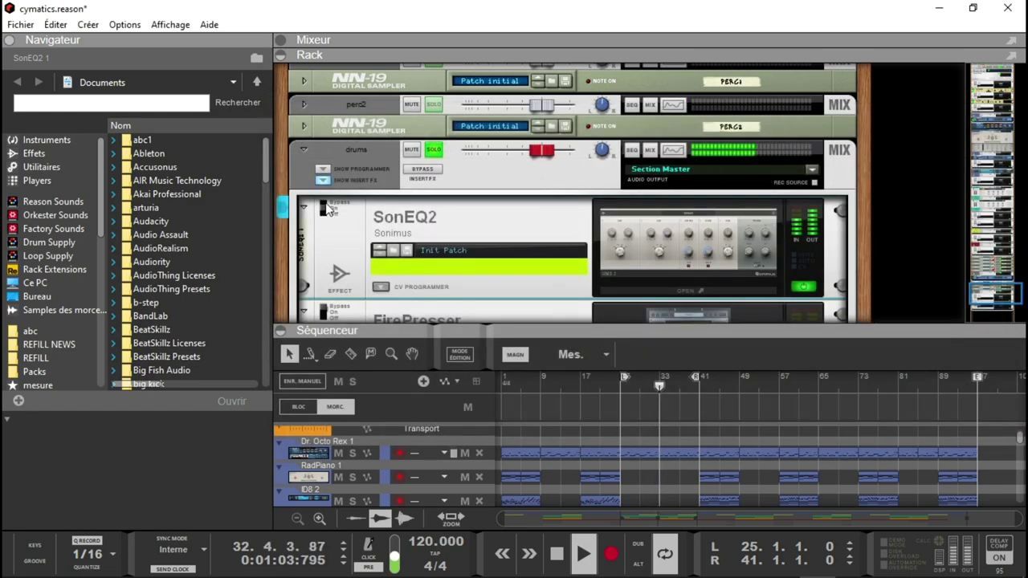
pyautogui.click(329, 209)
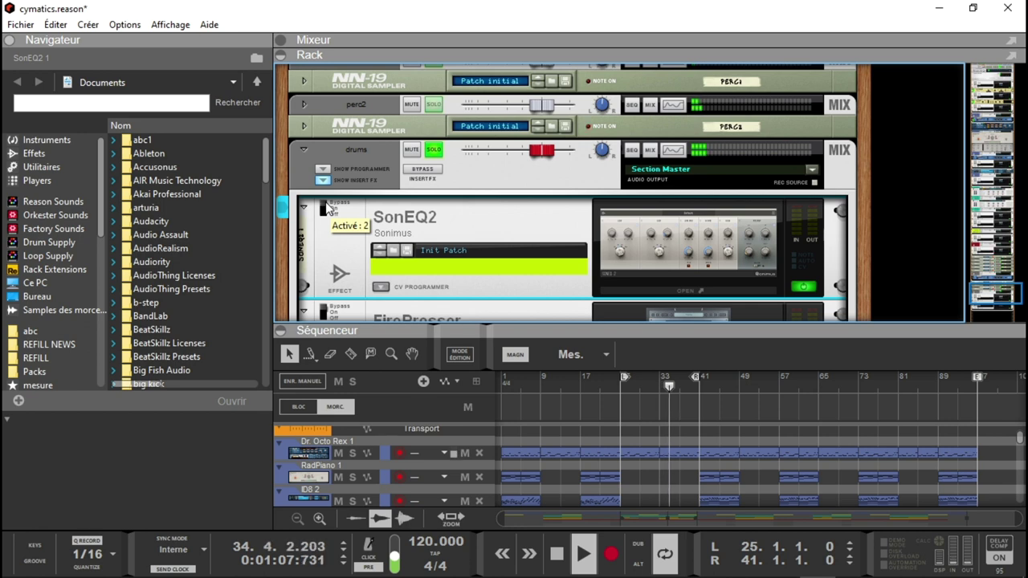
pyautogui.click(325, 210)
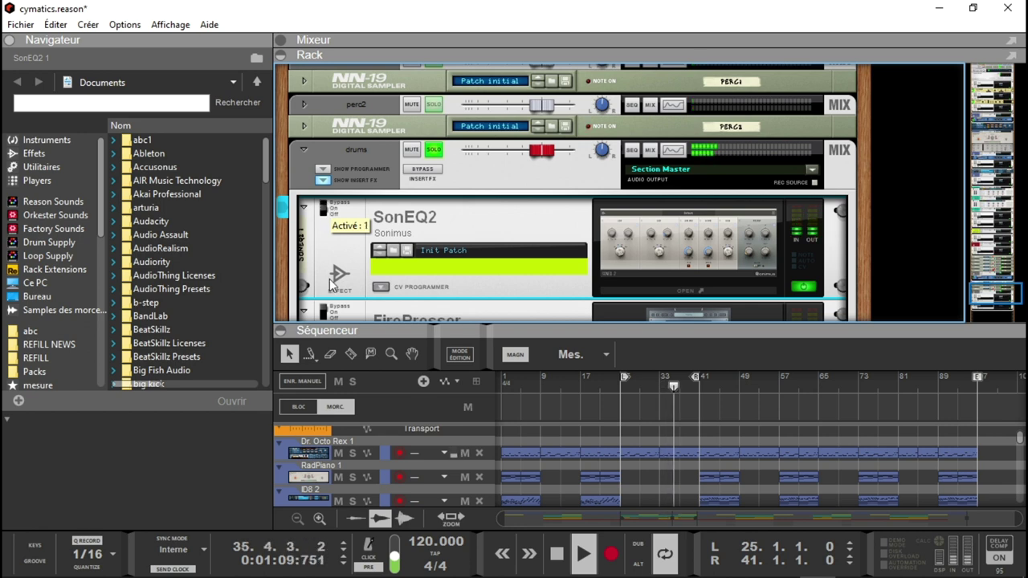
pyautogui.moveTo(324, 312)
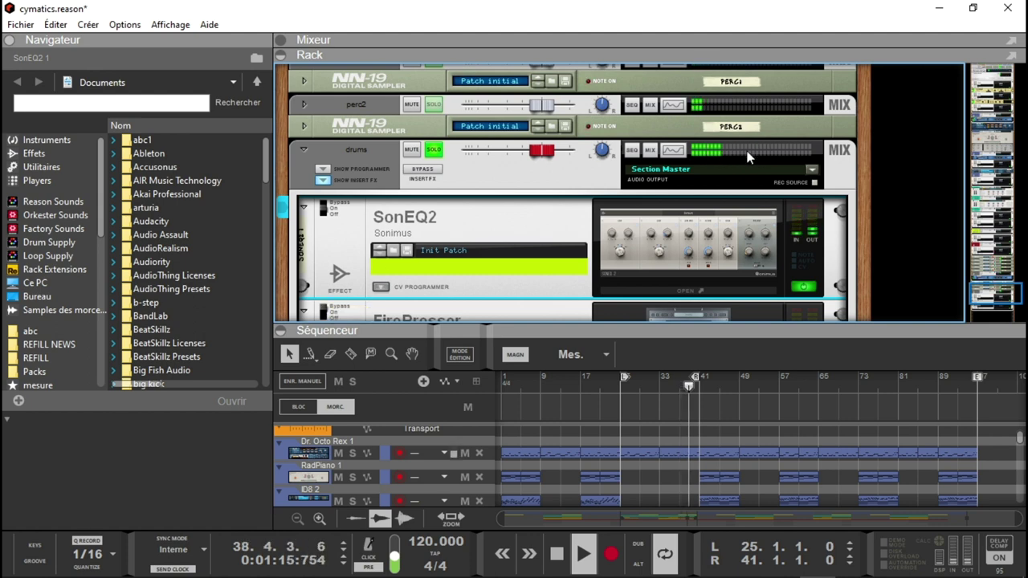
pyautogui.click(326, 311)
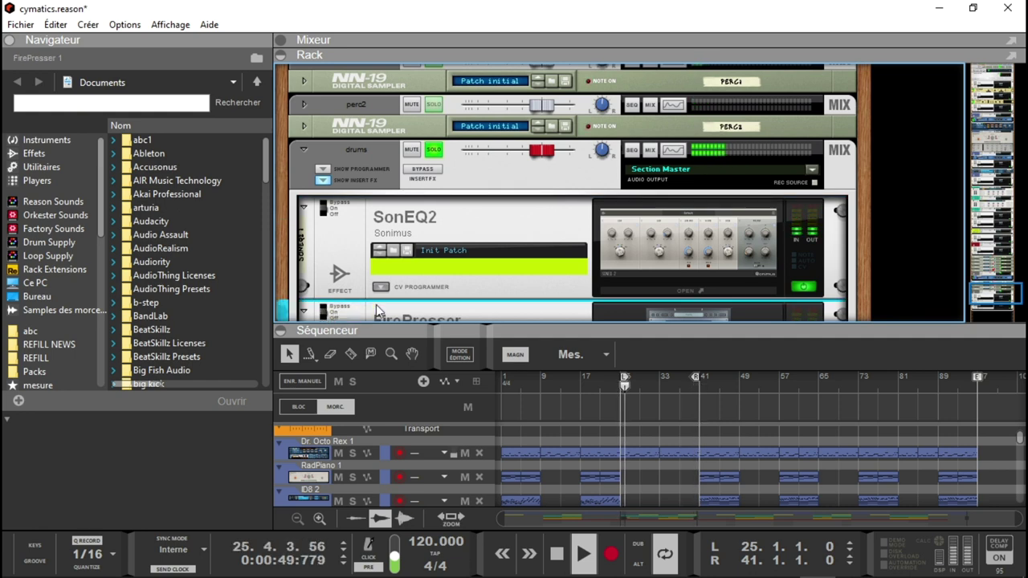
# Hide the sequencer, solo the string bus and open the SonEQ2 inserted on it
pyautogui.click(283, 313)
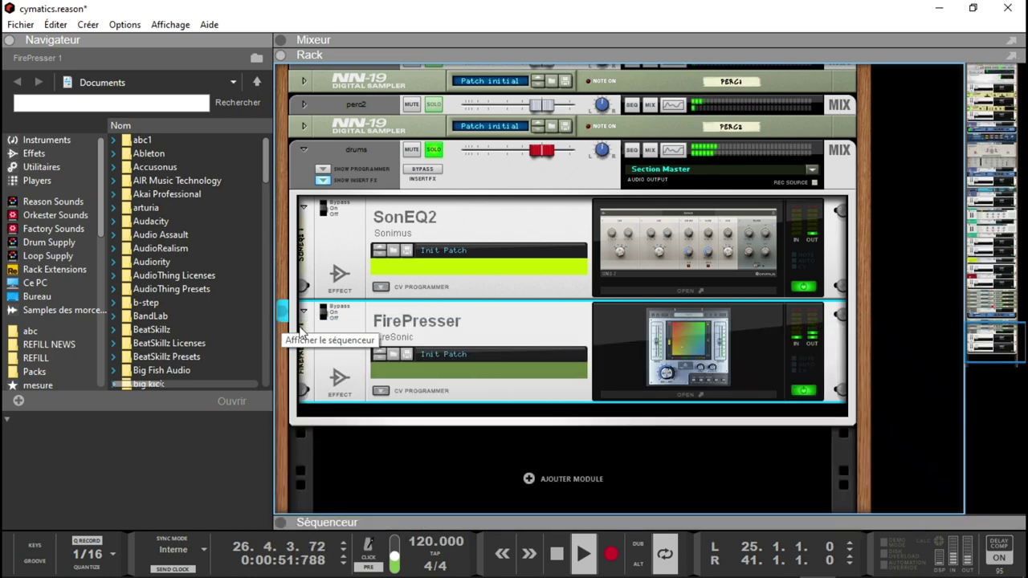
pyautogui.moveTo(995, 343); pyautogui.dragTo(996, 251)
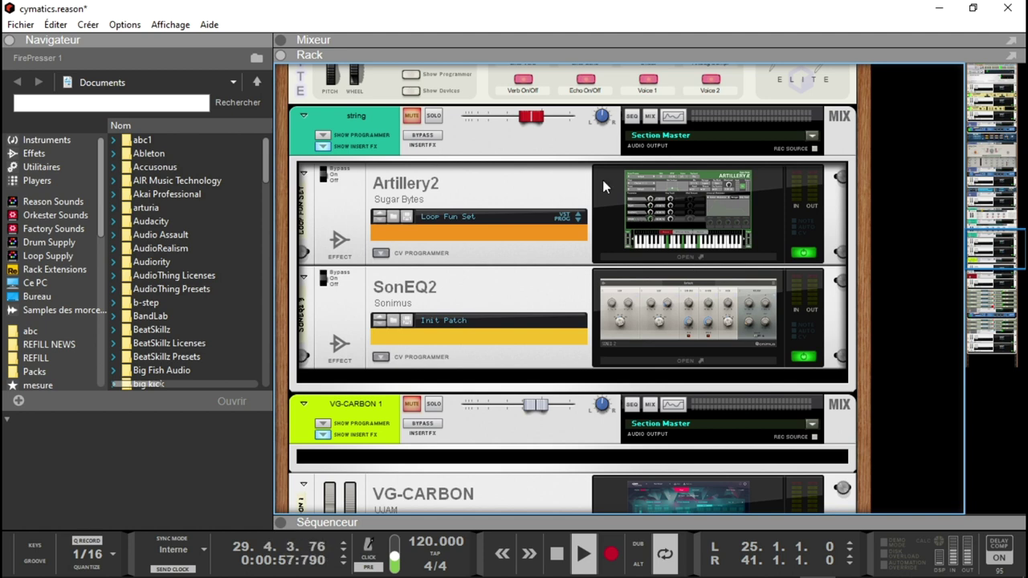
pyautogui.click(434, 116)
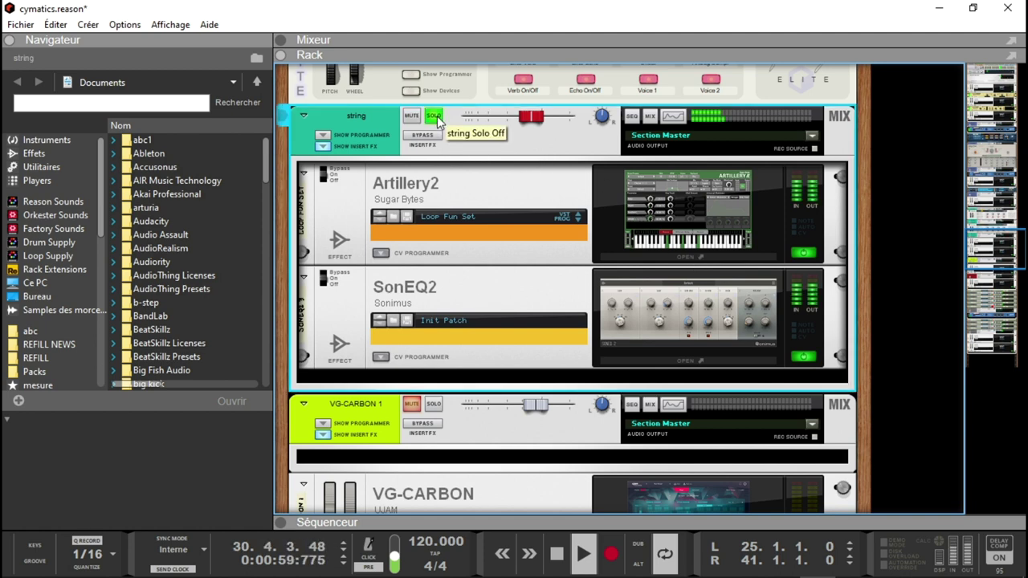
pyautogui.click(634, 295)
pyautogui.moveTo(450, 56); pyautogui.dragTo(711, 48)
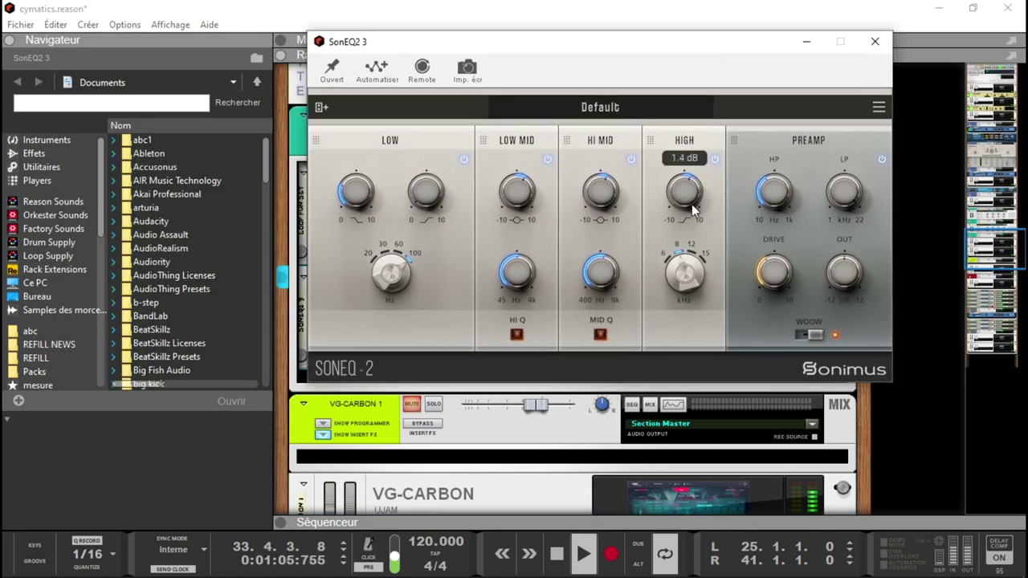
# Lower the Preamp LP filter of the string SonEQ2, set the High frequency to 6 kHz and turn the High gain down to a slight cut
pyautogui.moveTo(777, 189)
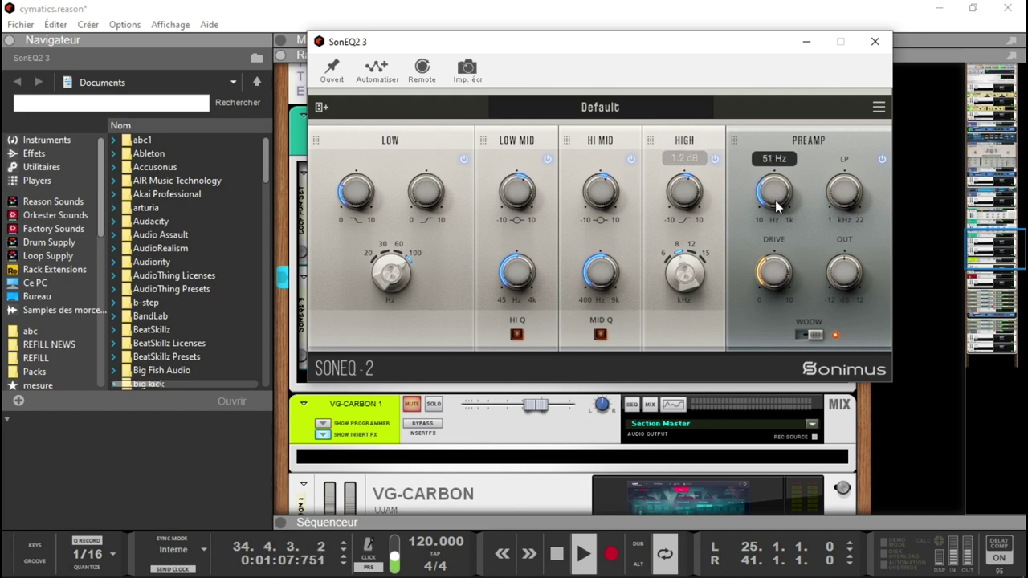
pyautogui.moveTo(846, 198); pyautogui.dragTo(840, 248)
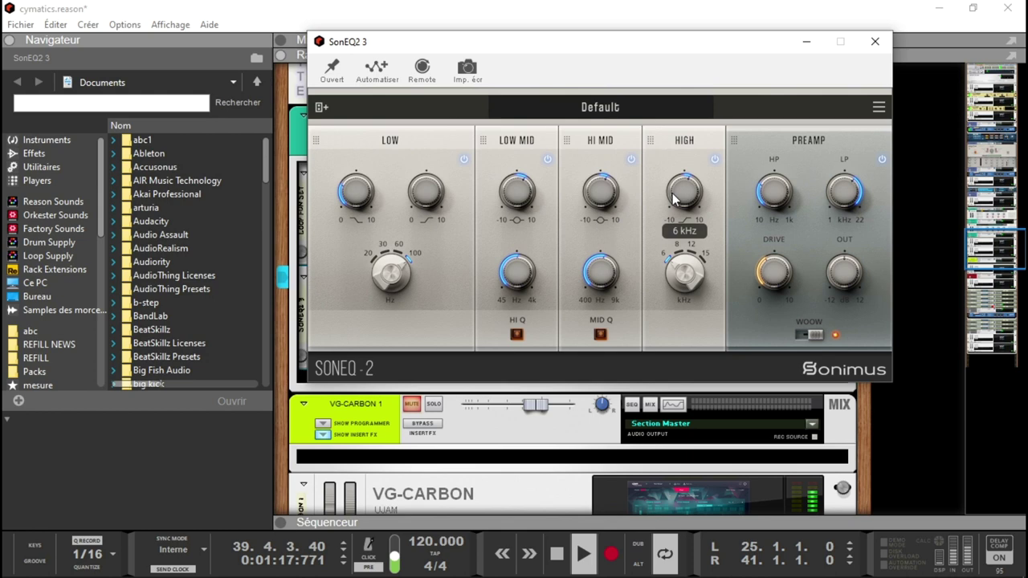
pyautogui.moveTo(680, 207)
pyautogui.moveTo(680, 207); pyautogui.dragTo(682, 223)
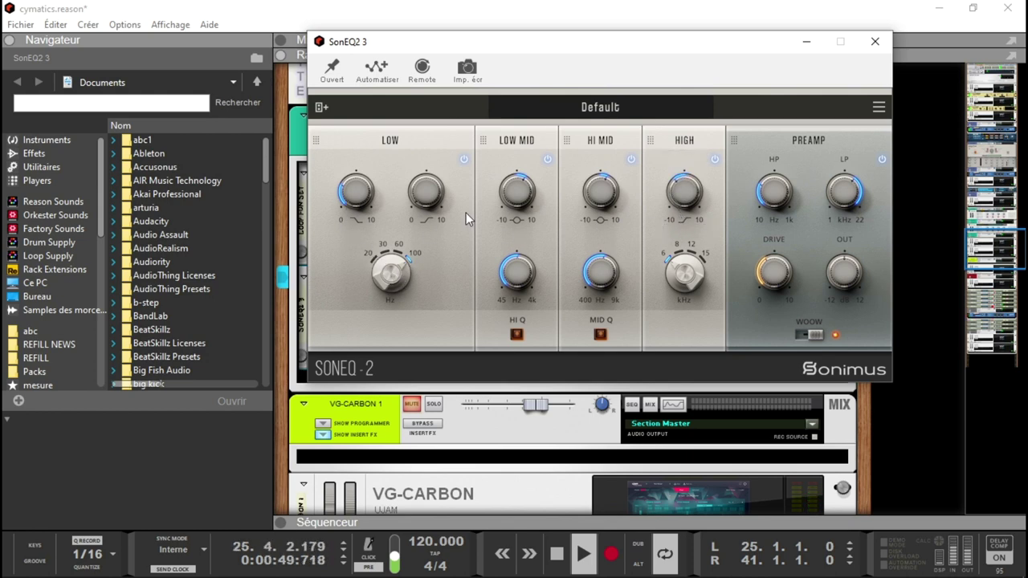
# Toggle the Low module's bypass, remove that module from the string SonEQ2 and raise the High module's frequency
pyautogui.click(464, 159)
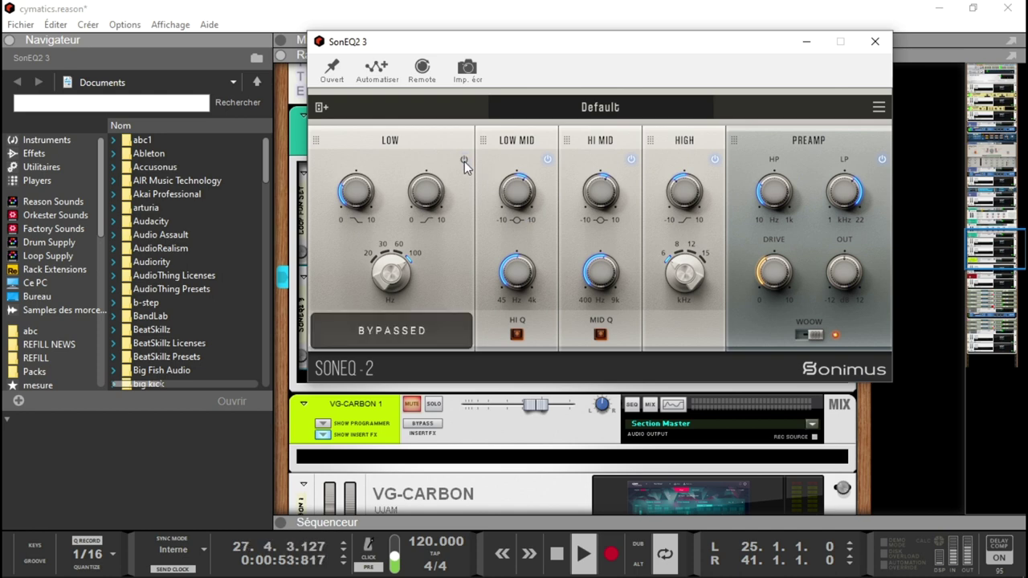
pyautogui.click(464, 160)
pyautogui.moveTo(316, 143); pyautogui.dragTo(225, 211)
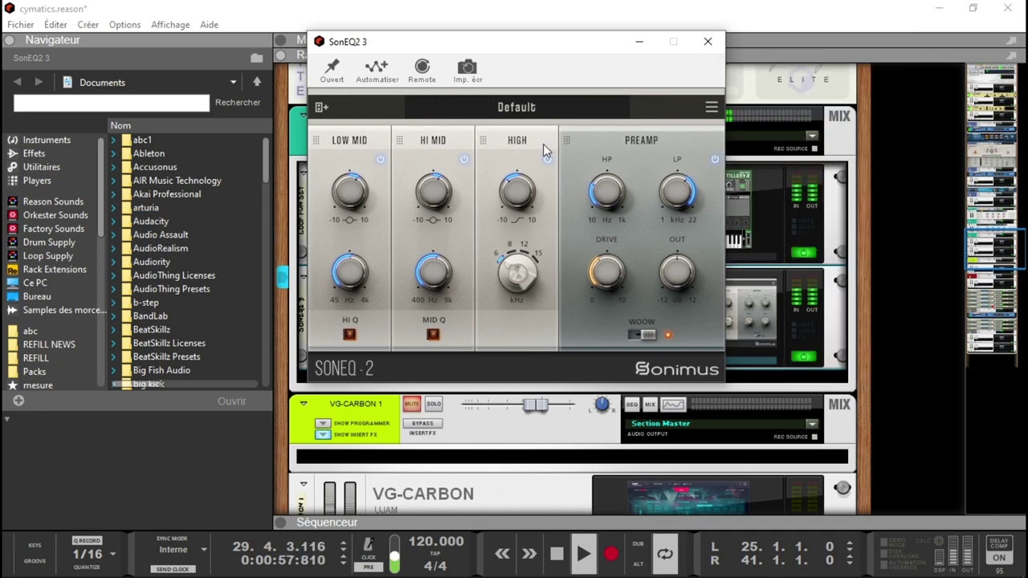
pyautogui.moveTo(485, 45); pyautogui.dragTo(660, 48)
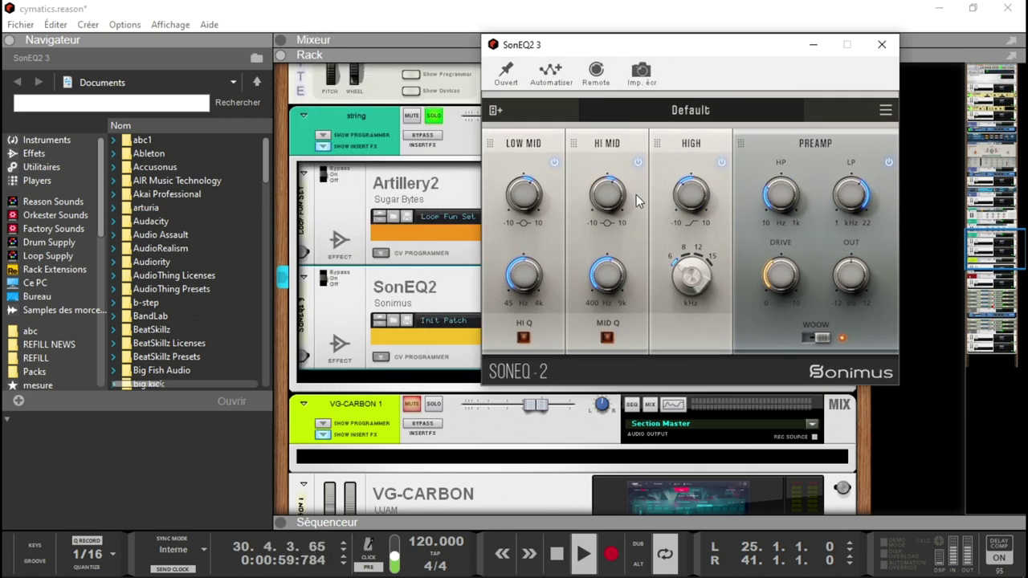
pyautogui.moveTo(696, 272); pyautogui.dragTo(681, 196)
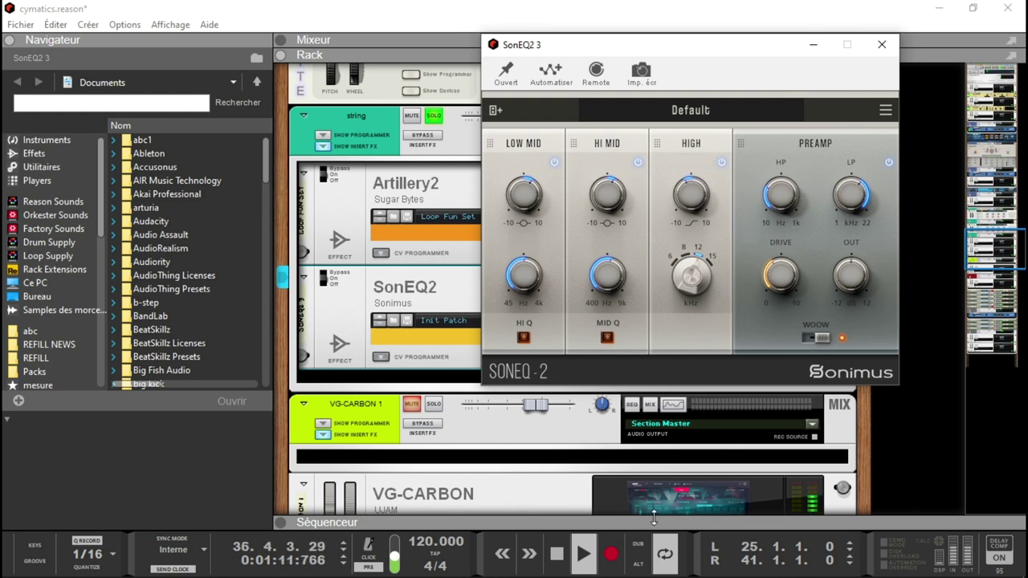
# Pause and resume playback, and compare the soloed strings with Artillery2 and SonEQ2 each bypassed and switched on
pyautogui.press('space')
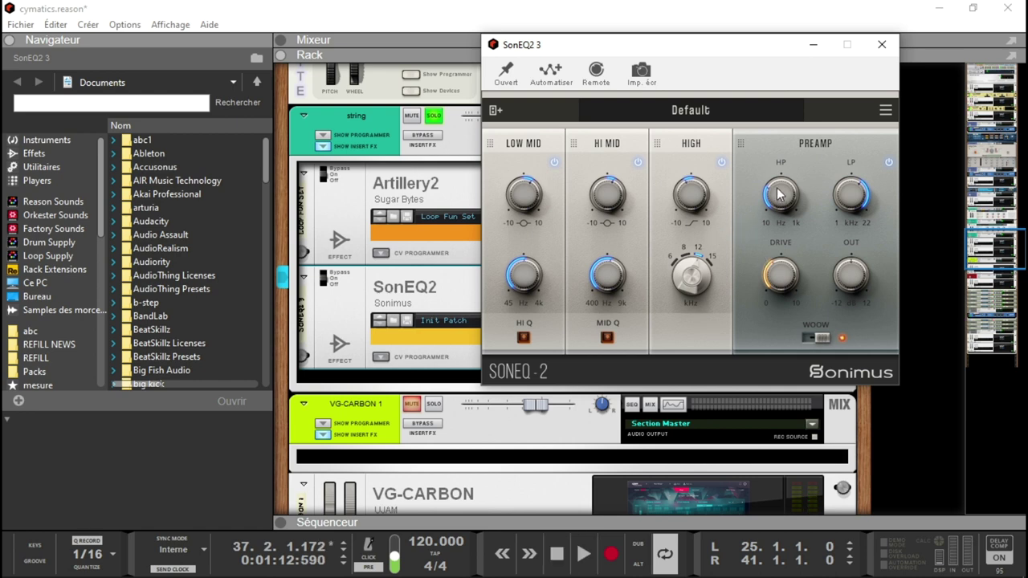
pyautogui.press('space')
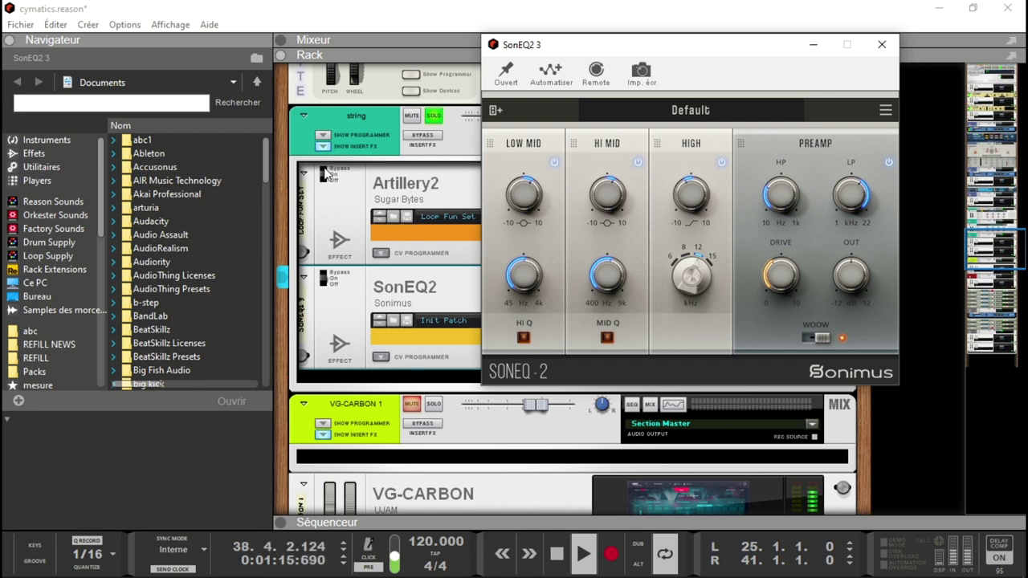
pyautogui.click(325, 173)
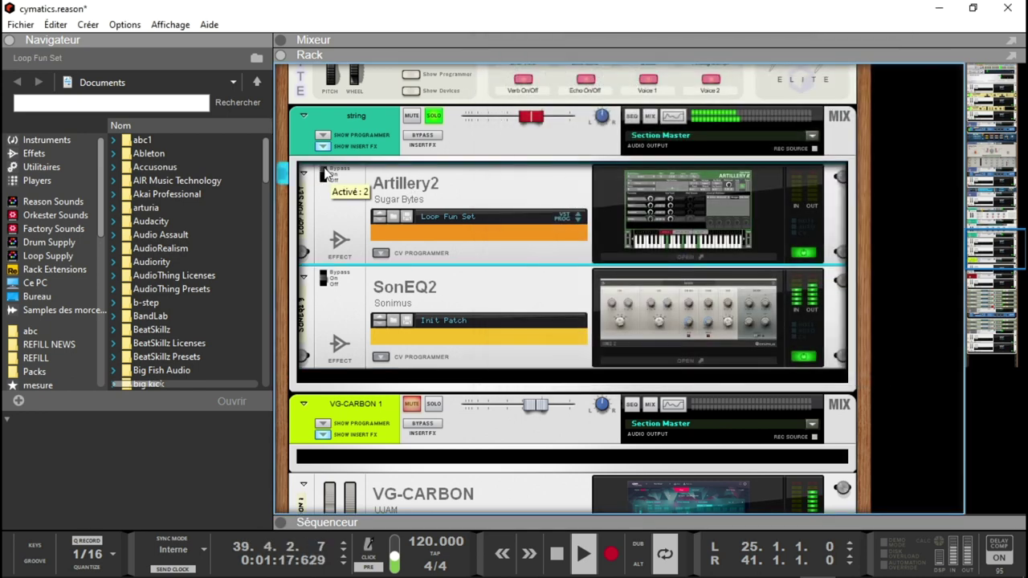
pyautogui.click(325, 175)
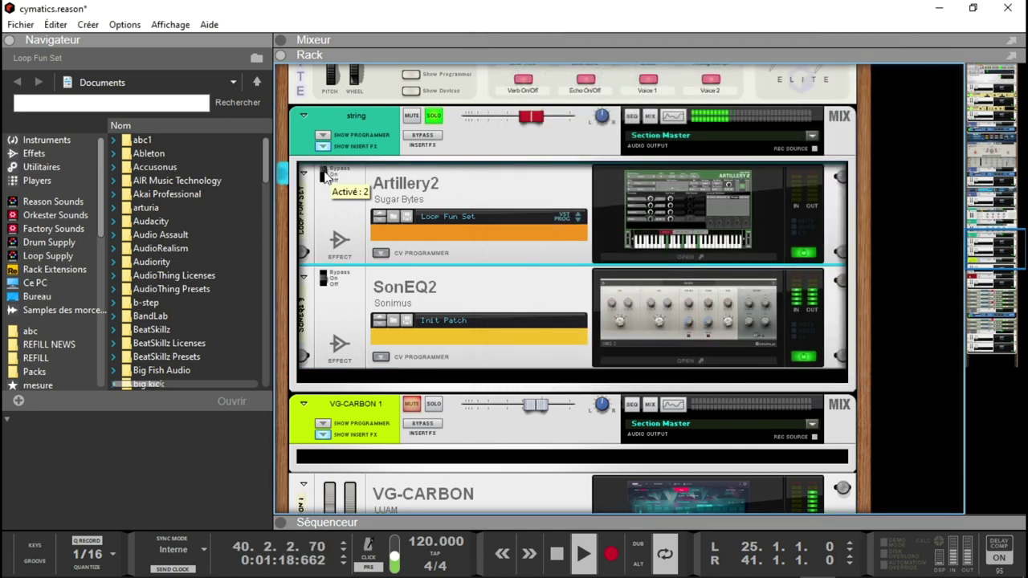
pyautogui.click(325, 278)
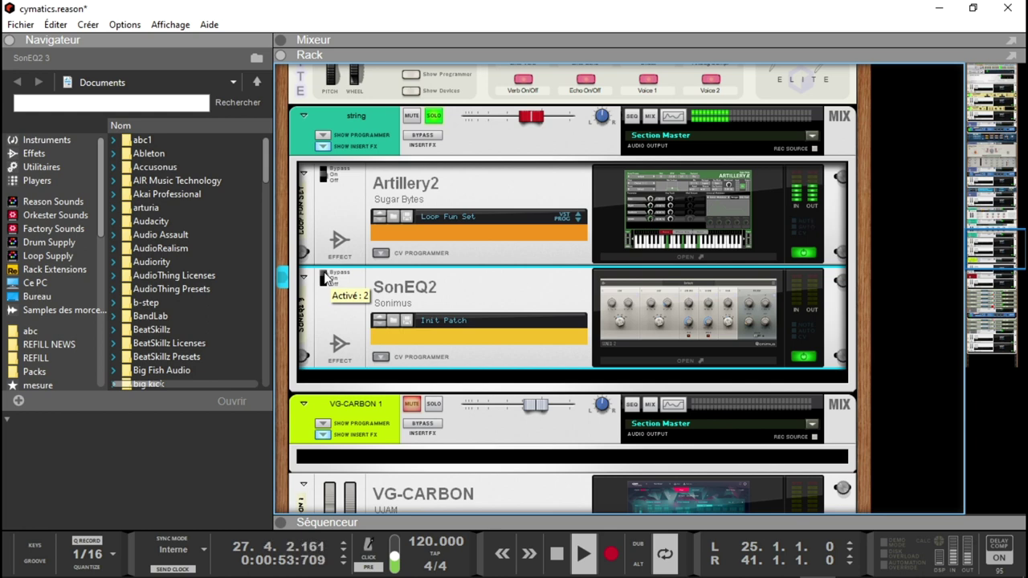
pyautogui.click(325, 281)
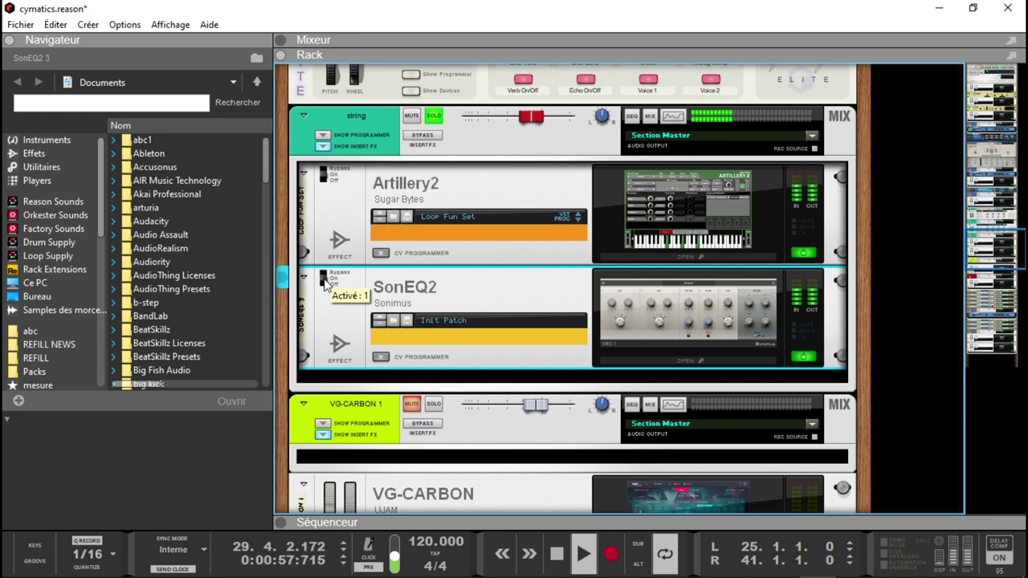
# Show the mixer, switch off all channel solos and hide the browser
pyautogui.press('F5')
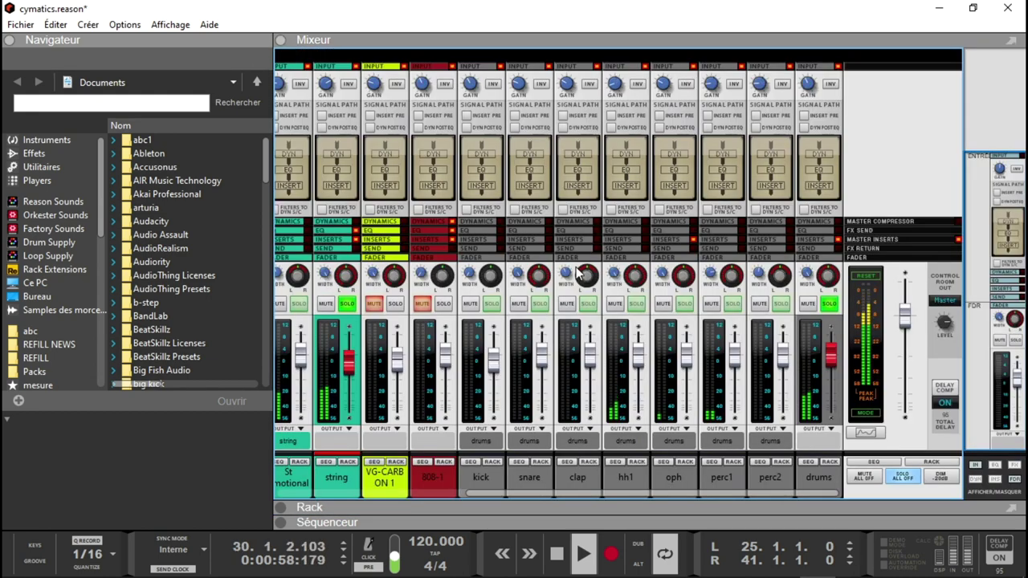
pyautogui.click(903, 477)
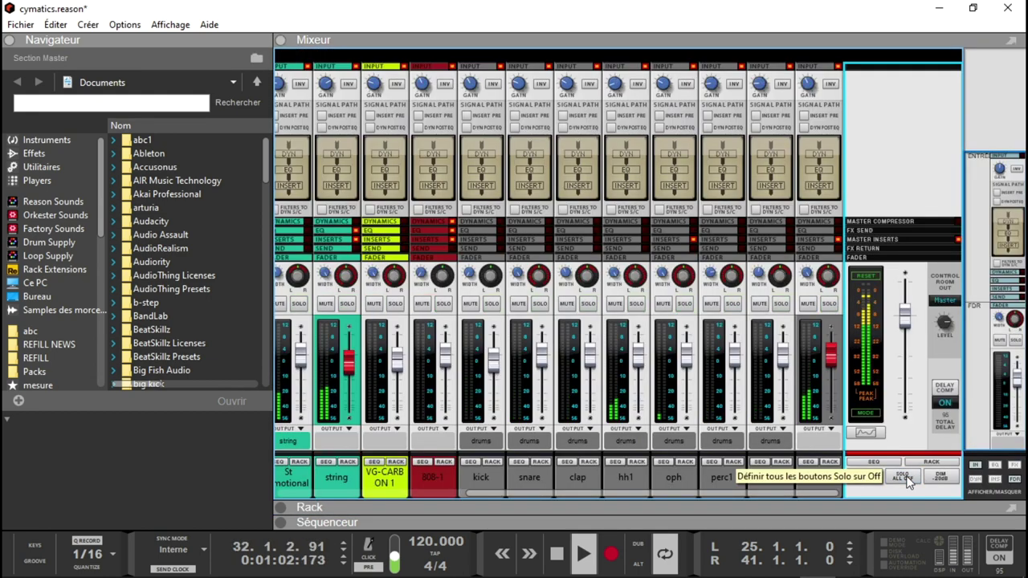
pyautogui.click(8, 39)
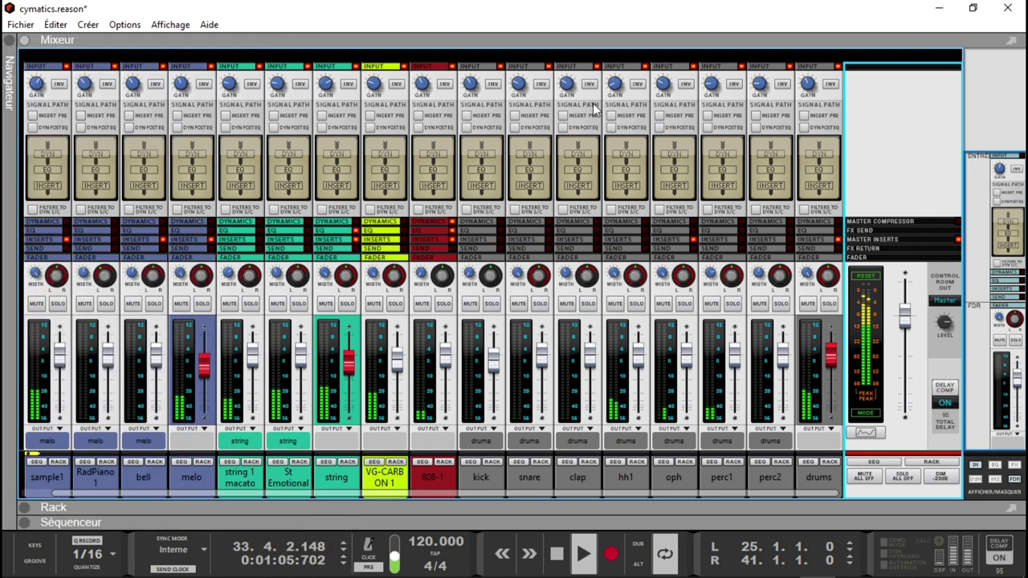
# Show the Master Section in the rack and compare the full mix with its insert effects bypassed and active
pyautogui.press('F6')
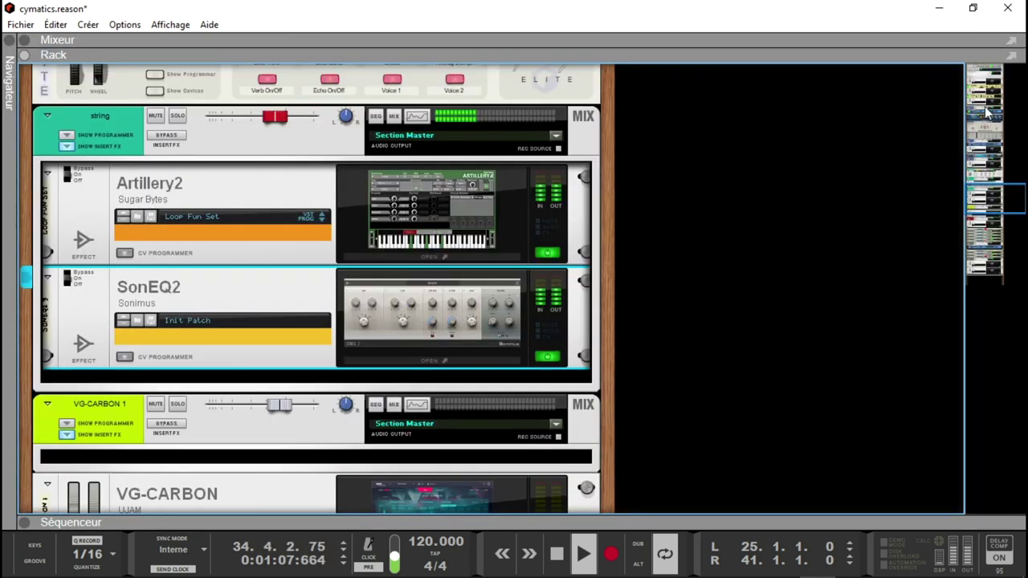
pyautogui.moveTo(992, 190); pyautogui.dragTo(968, 80)
pyautogui.press('space')
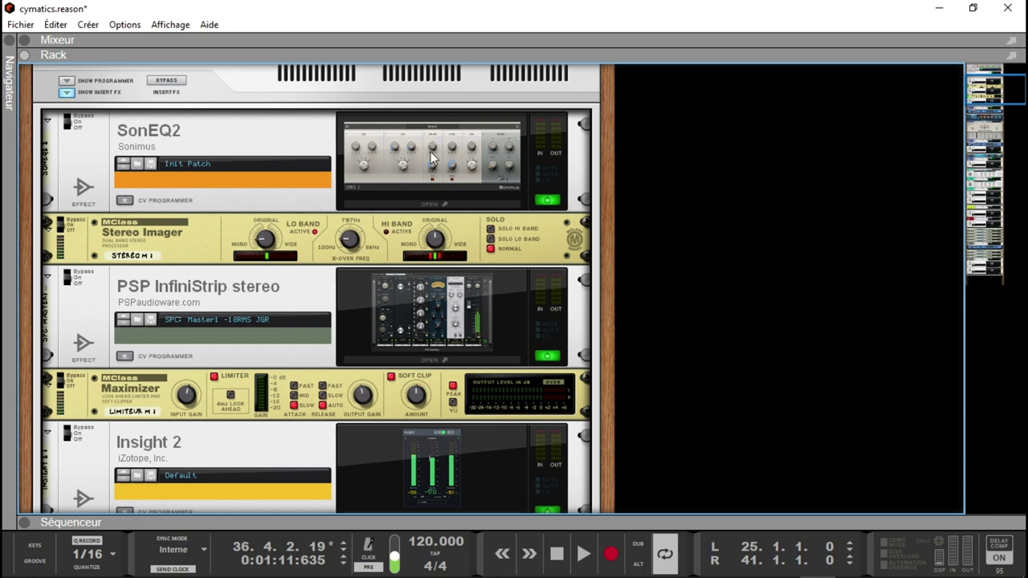
pyautogui.click(173, 85)
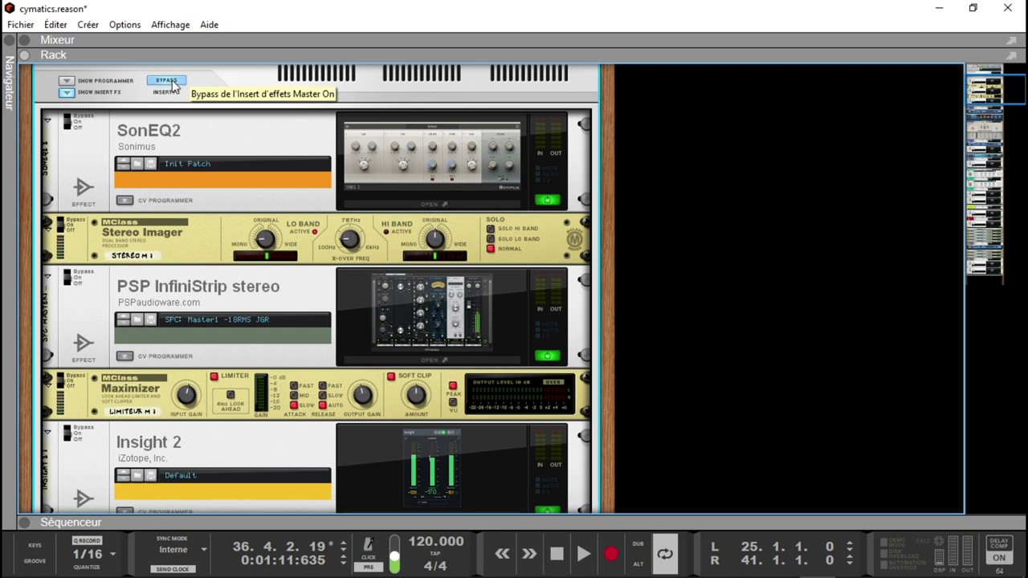
pyautogui.press('space')
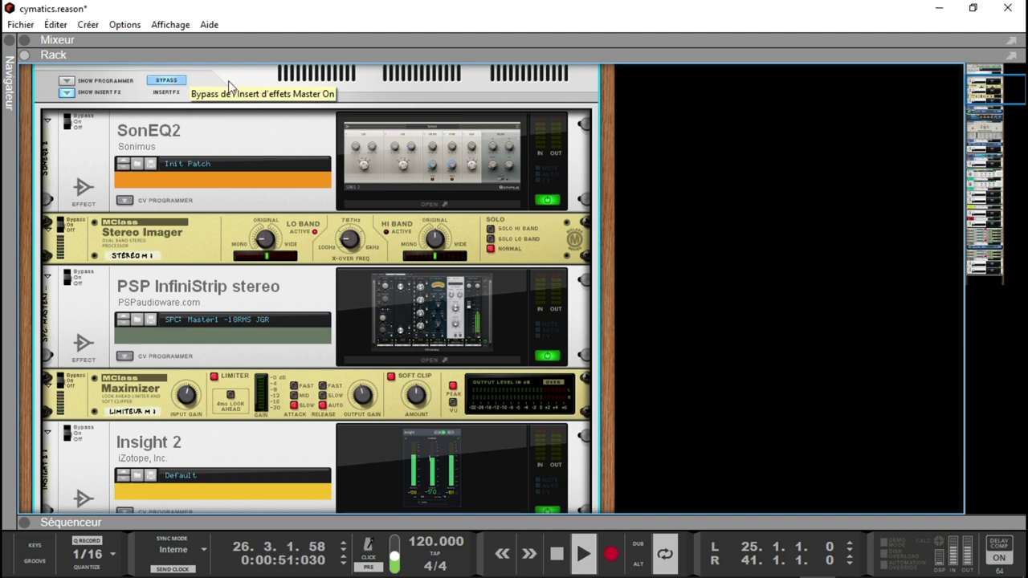
pyautogui.moveTo(968, 85); pyautogui.dragTo(969, 71)
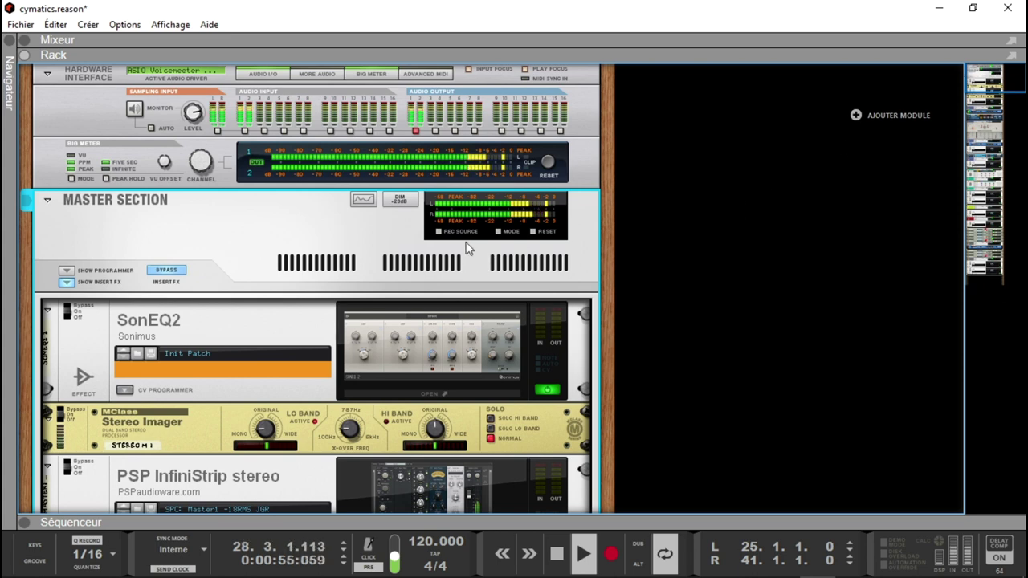
pyautogui.click(170, 276)
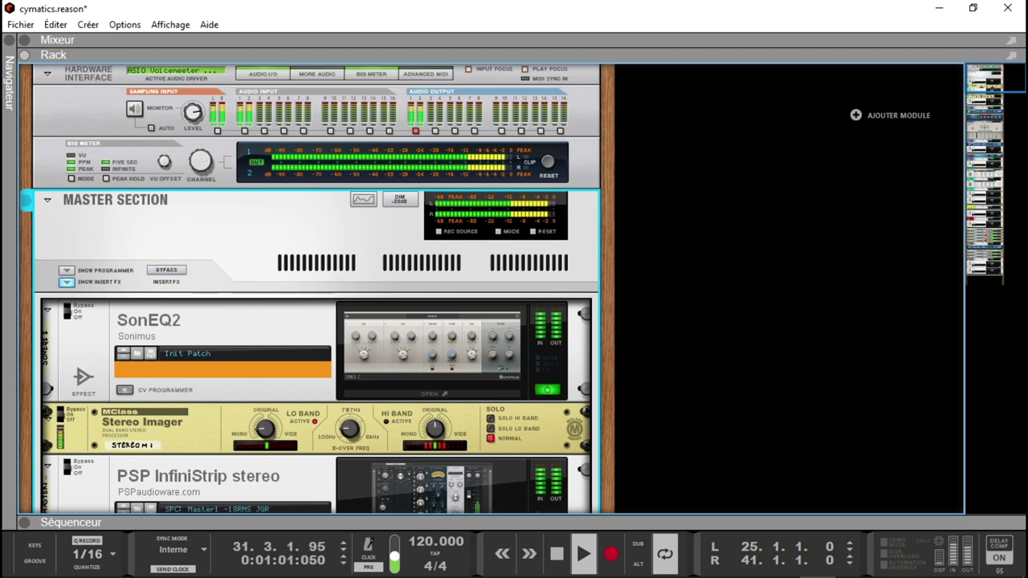
# Open the Master Section's SonEQ2, lower the Preamp LP filter to 14.7 kHz and stop playback
pyautogui.moveTo(992, 84); pyautogui.dragTo(992, 94)
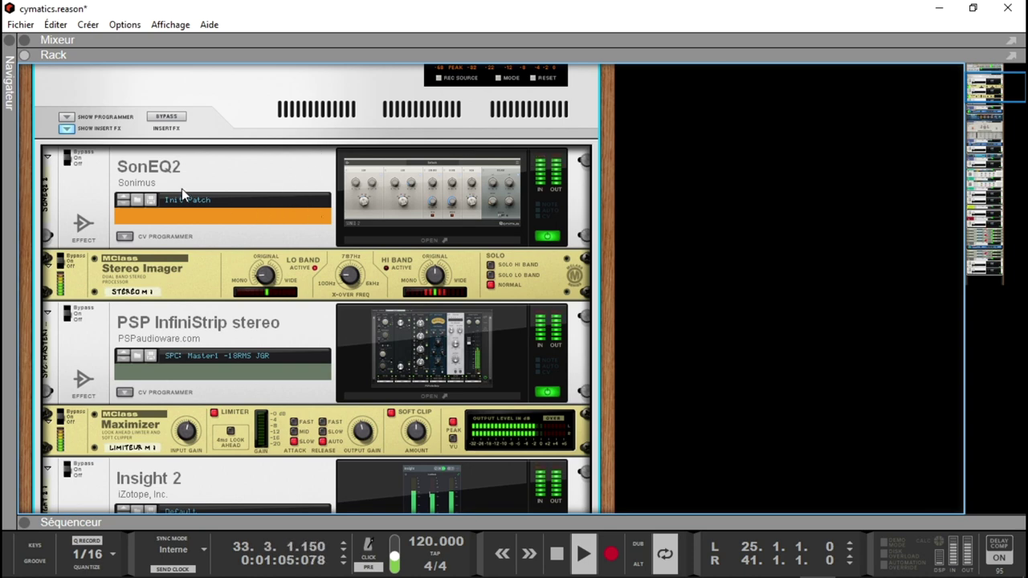
pyautogui.doubleClick(362, 241)
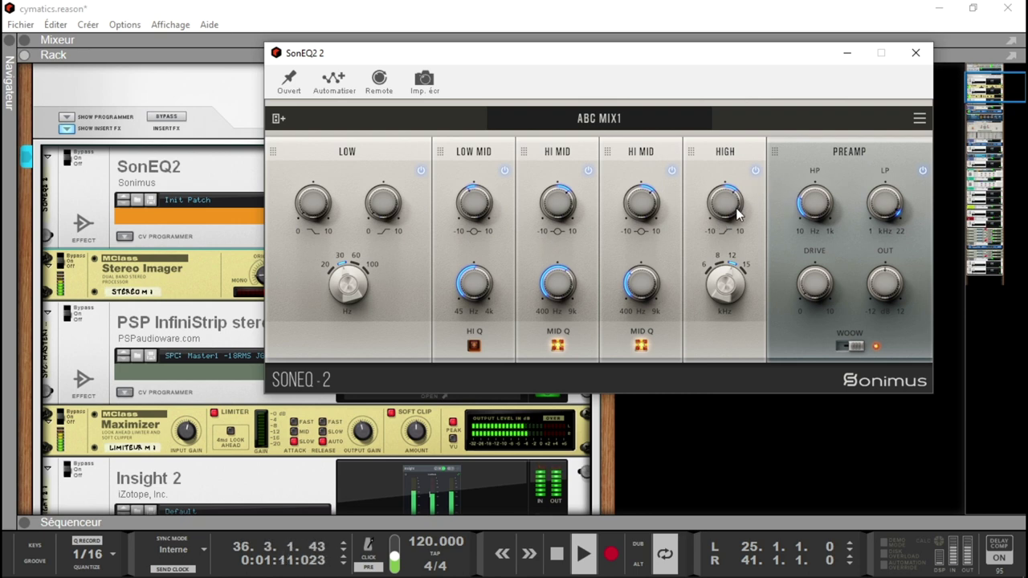
pyautogui.moveTo(886, 207); pyautogui.dragTo(856, 221)
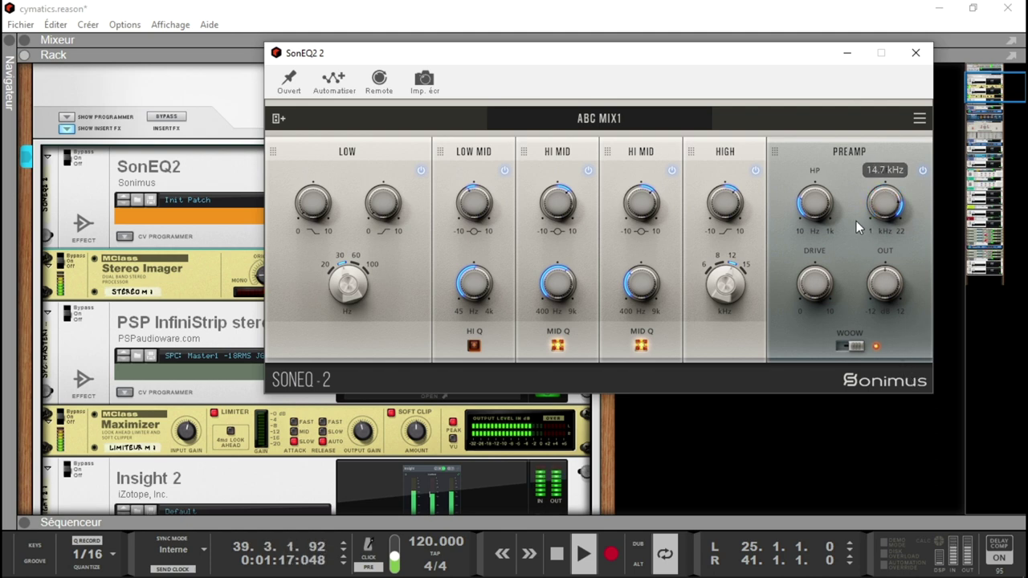
pyautogui.press('space')
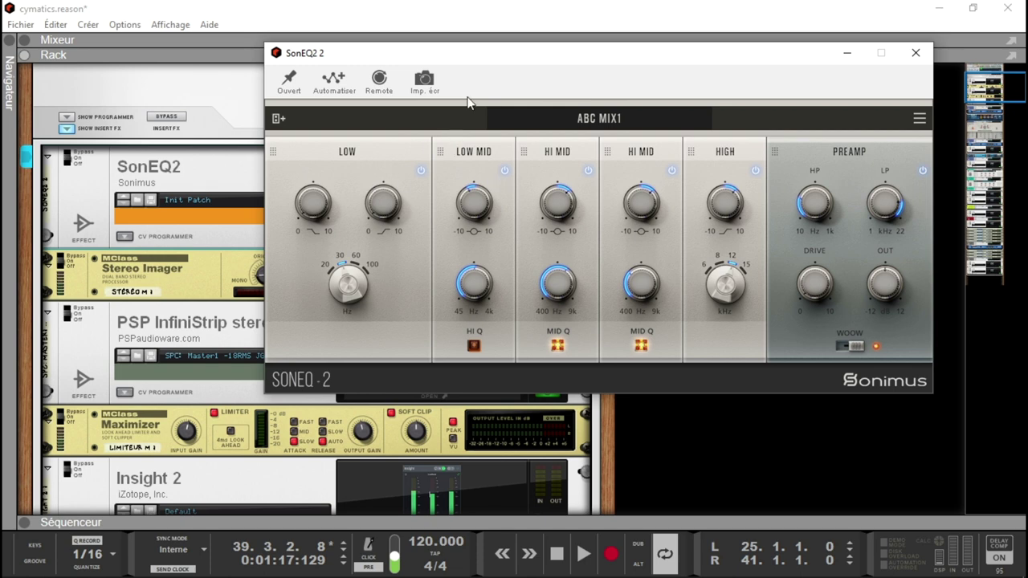
# Show the Spectrum EQ analyzer for the Master Section beside the SonEQ2 window and resume playback
pyautogui.moveTo(634, 54); pyautogui.dragTo(399, 27)
pyautogui.press('F2')
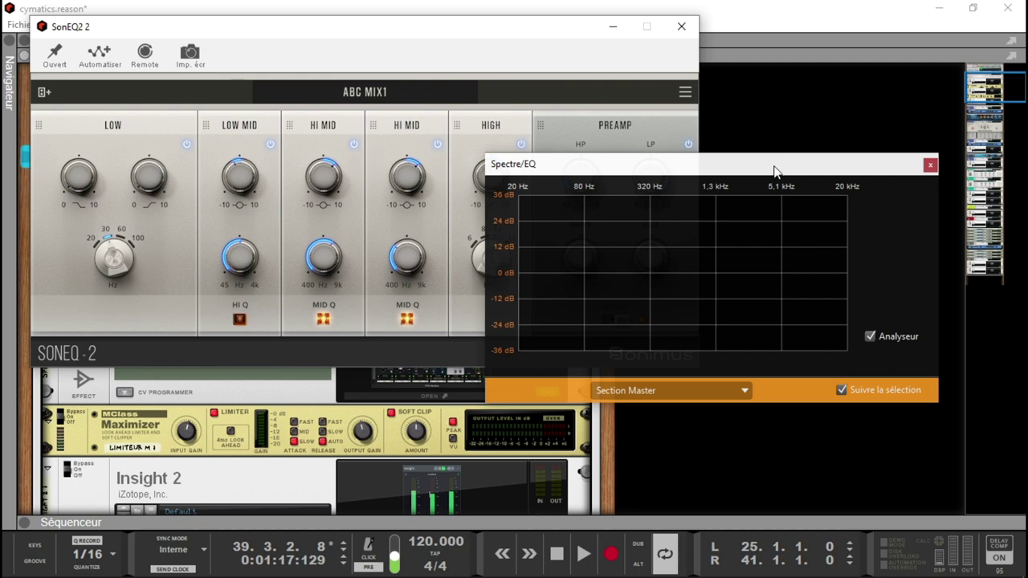
pyautogui.moveTo(775, 171); pyautogui.dragTo(842, 168)
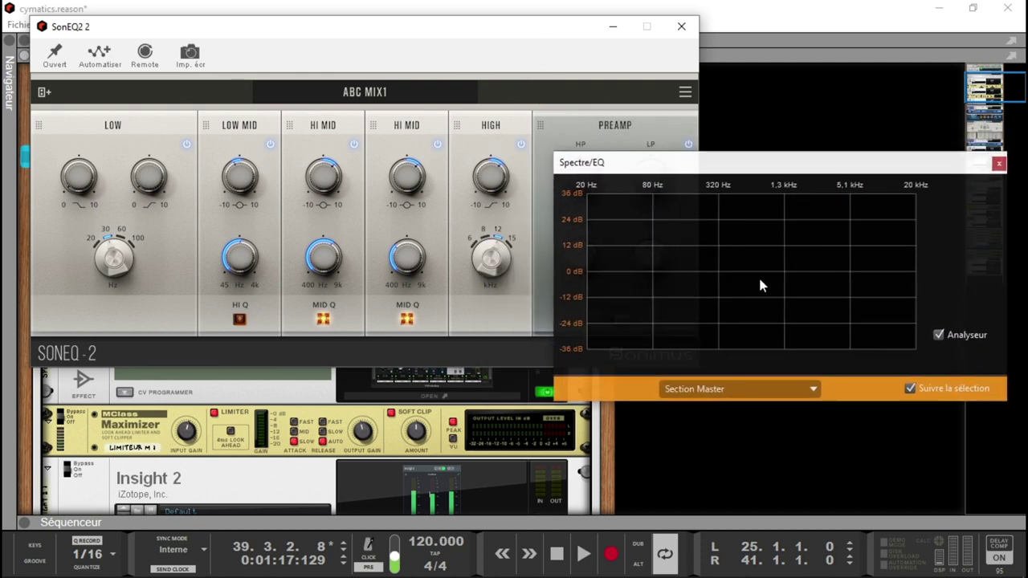
pyautogui.press('space')
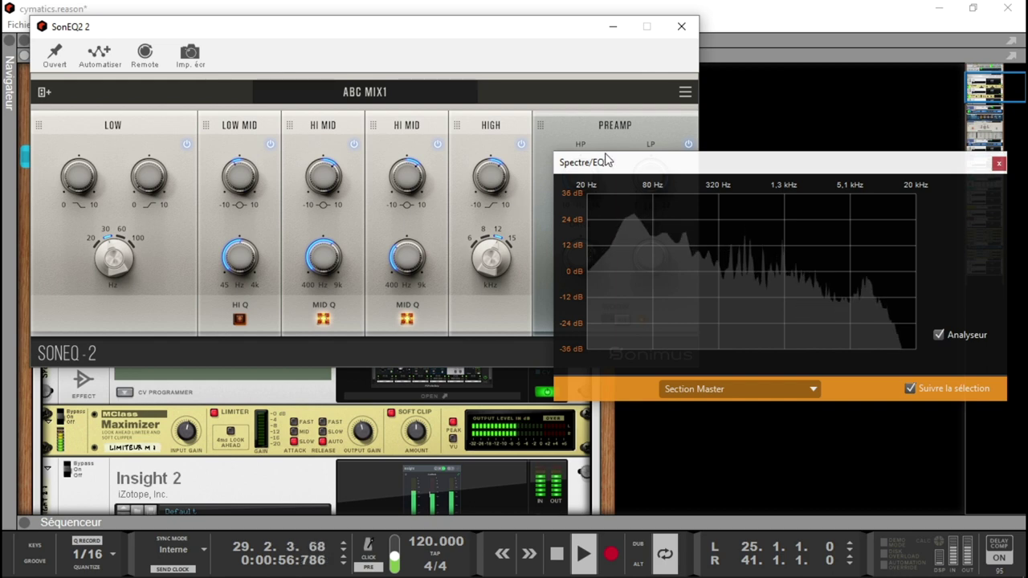
# Adjust the master SonEQ2's Preamp HP filter around 27 Hz and lower its LP filter to 11.7 kHz, repositioning the analyzer as needed
pyautogui.moveTo(718, 165); pyautogui.dragTo(708, 273)
pyautogui.moveTo(568, 193)
pyautogui.mouseDown()
pyautogui.moveTo(575, 58)
pyautogui.moveTo(562, 5)
pyautogui.moveTo(573, 170)
pyautogui.moveTo(587, 214)
pyautogui.moveTo(584, 202)
pyautogui.mouseUp()
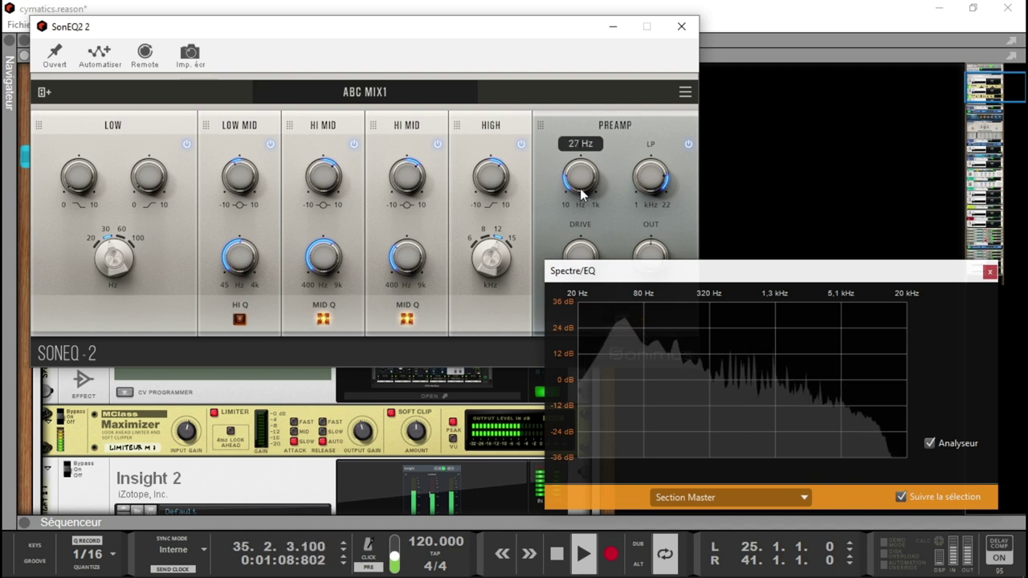
pyautogui.moveTo(582, 192); pyautogui.dragTo(588, 189)
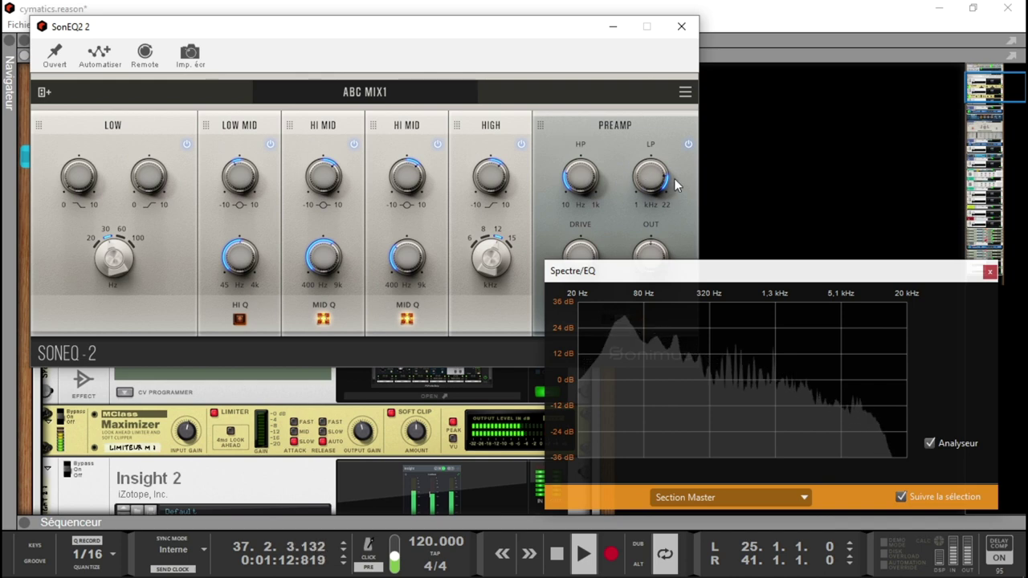
pyautogui.moveTo(656, 178)
pyautogui.mouseDown()
pyautogui.moveTo(663, 316)
pyautogui.moveTo(647, 262)
pyautogui.moveTo(647, 189)
pyautogui.mouseUp()
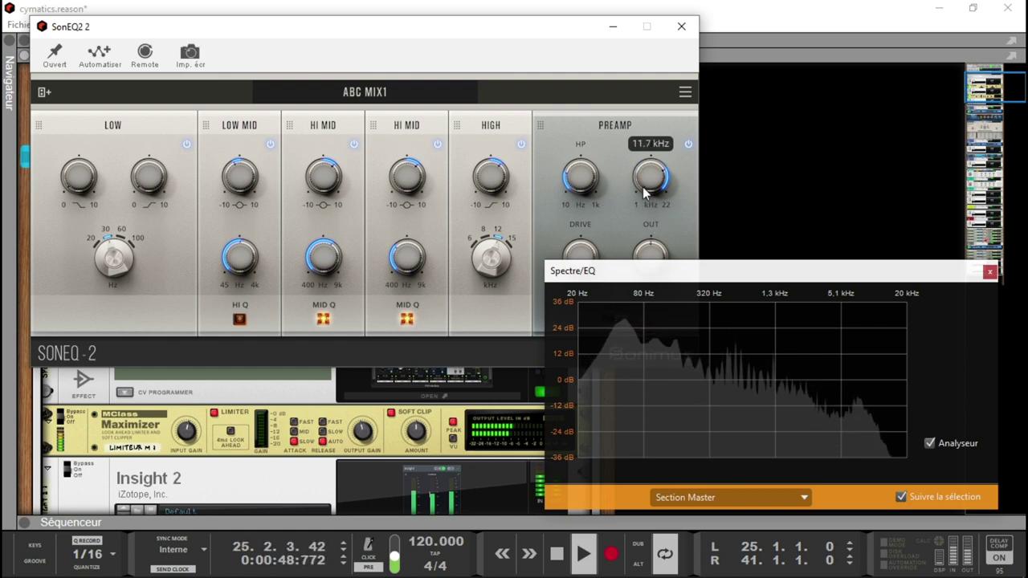
pyautogui.moveTo(690, 274); pyautogui.dragTo(685, 26)
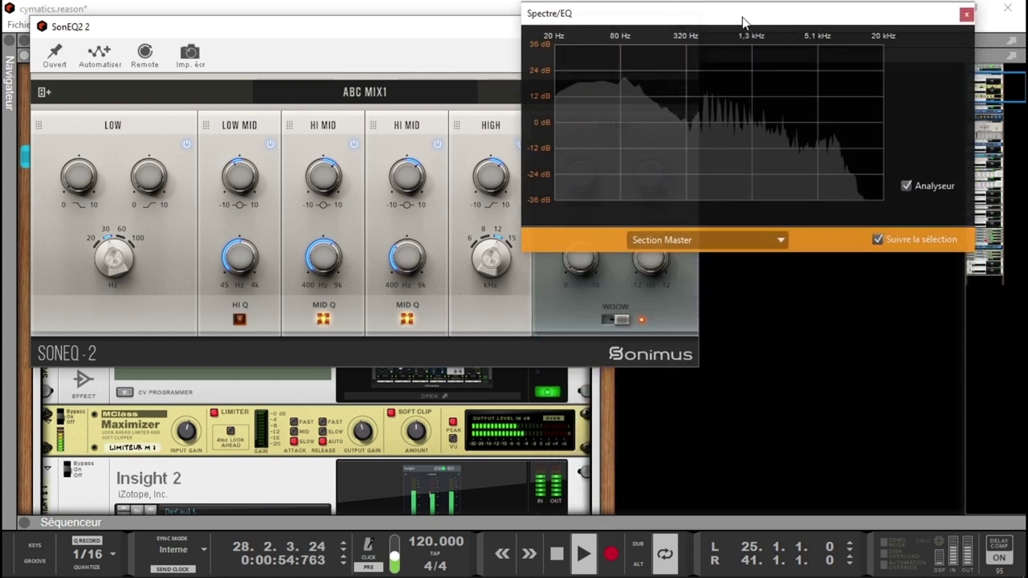
pyautogui.moveTo(741, 20); pyautogui.dragTo(781, 22)
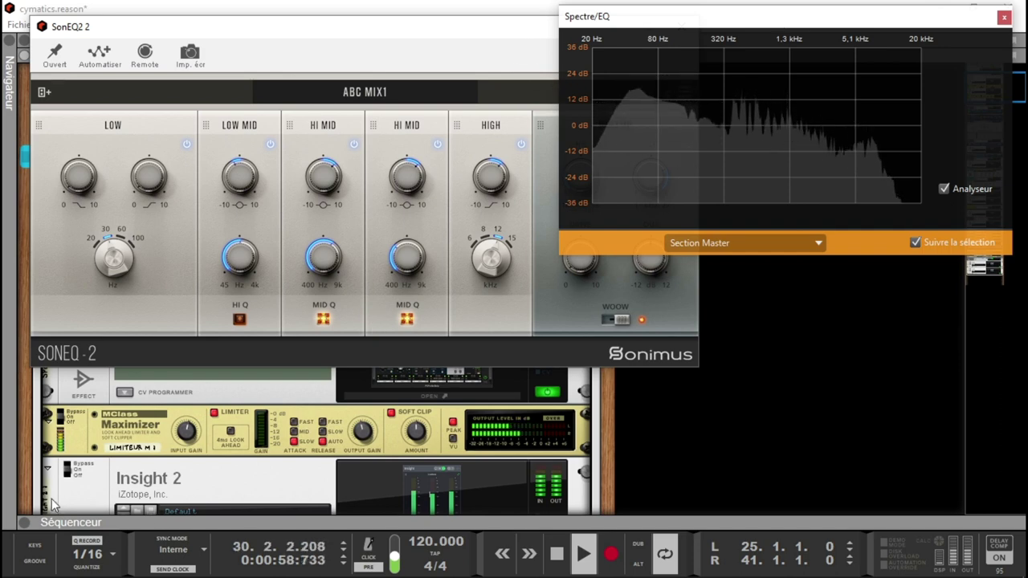
# Show the sequencer, extend the loop's right locator to bar 97 and restart playback from the song start
pyautogui.click(24, 523)
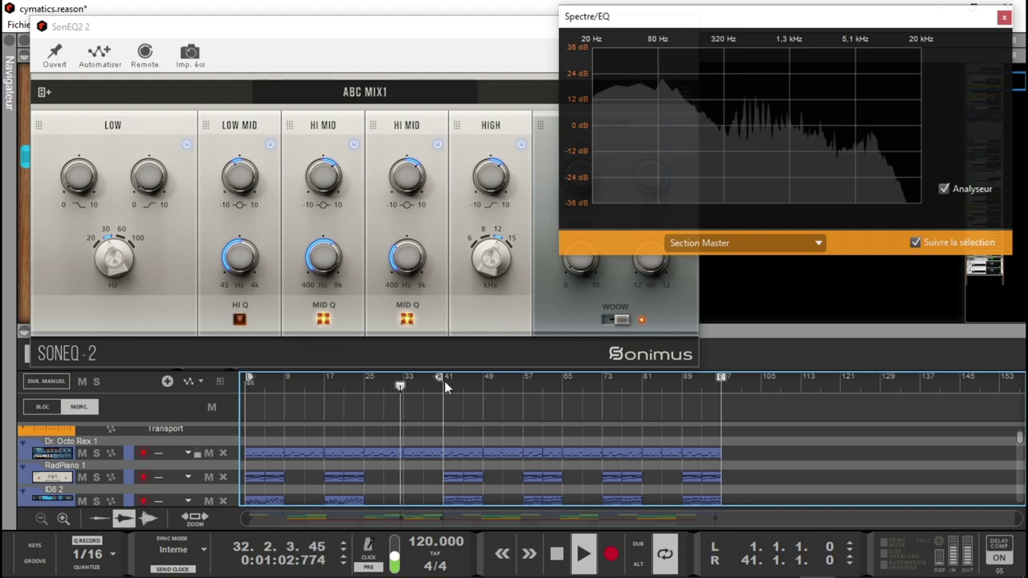
pyautogui.moveTo(438, 376)
pyautogui.mouseDown()
pyautogui.moveTo(594, 377)
pyautogui.moveTo(717, 401)
pyautogui.mouseUp()
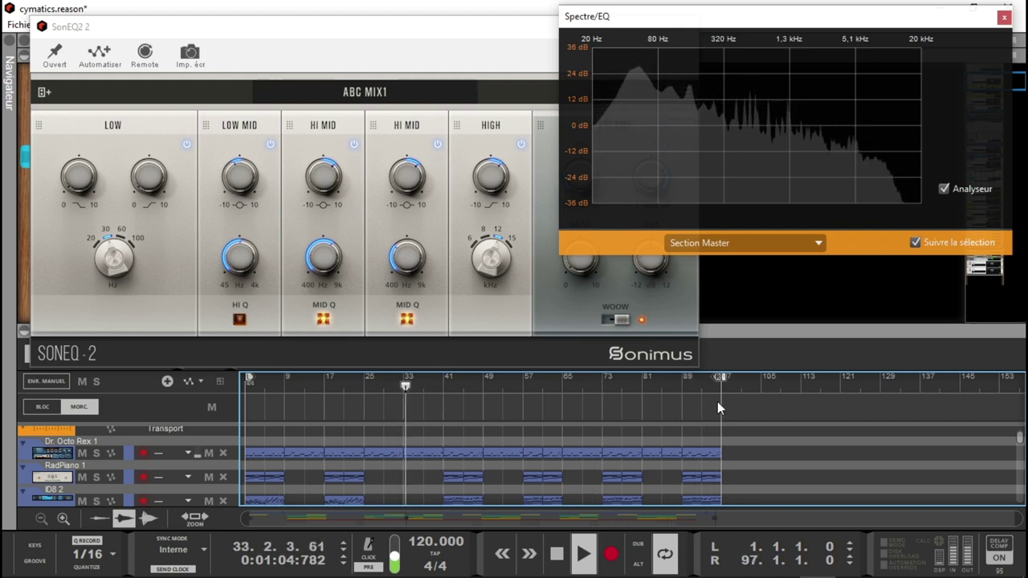
pyautogui.press('space')
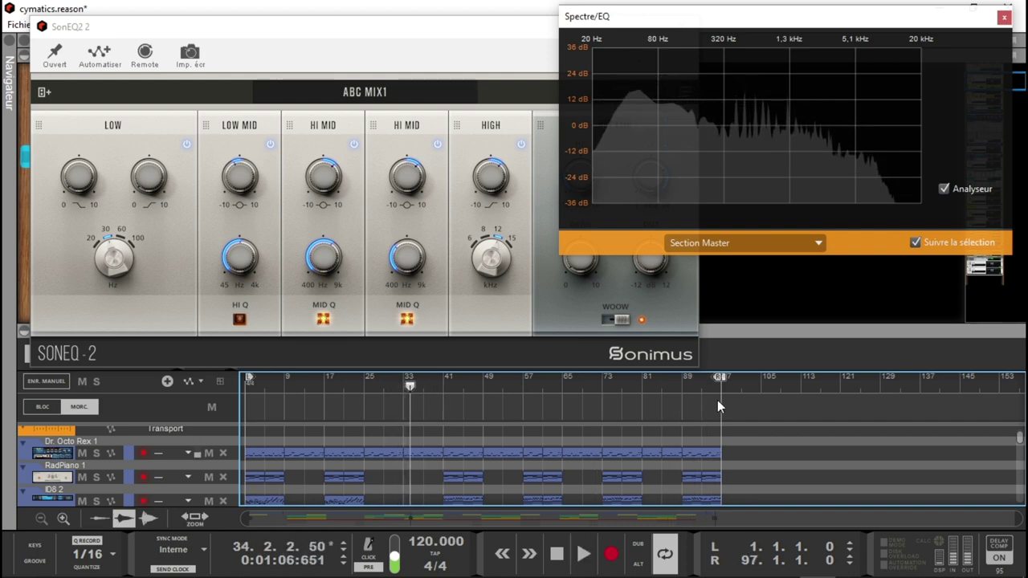
pyautogui.press('KP_0')
pyautogui.press('space')
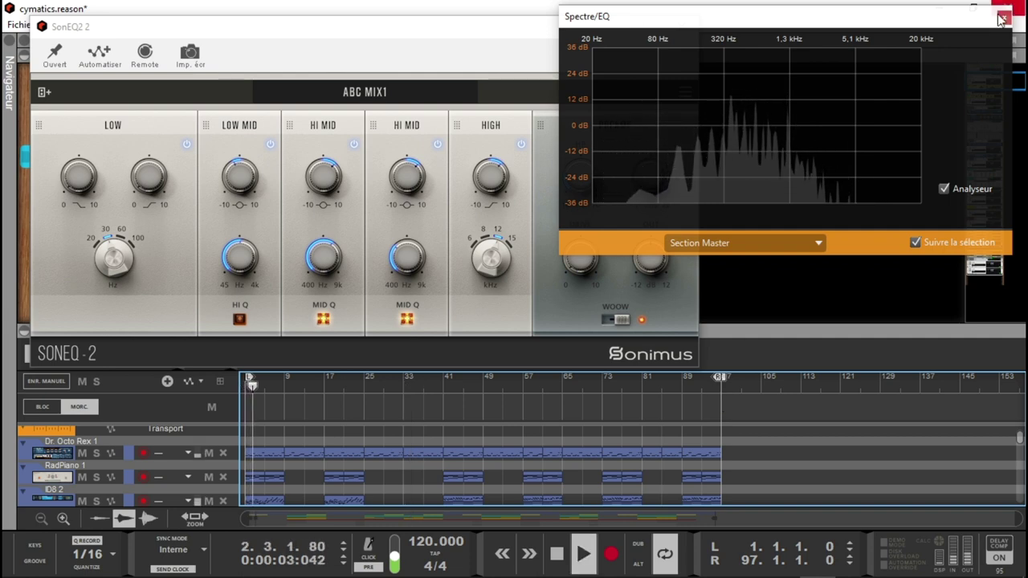
# Close the Spectrum EQ and SonEQ2 windows and show the melo channel's devices in the rack below the mixer
pyautogui.click(703, 75)
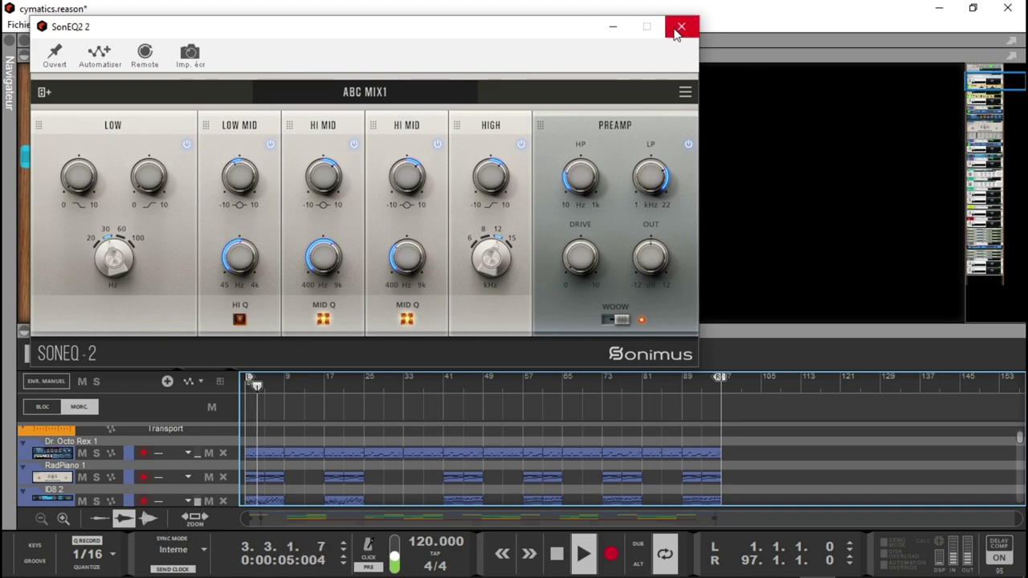
pyautogui.click(679, 27)
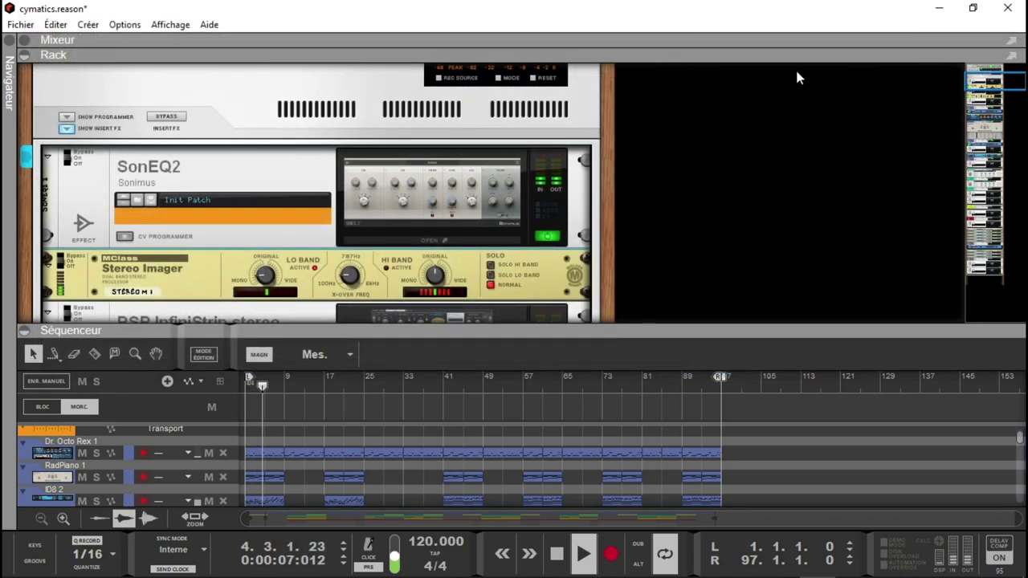
pyautogui.press('F5')
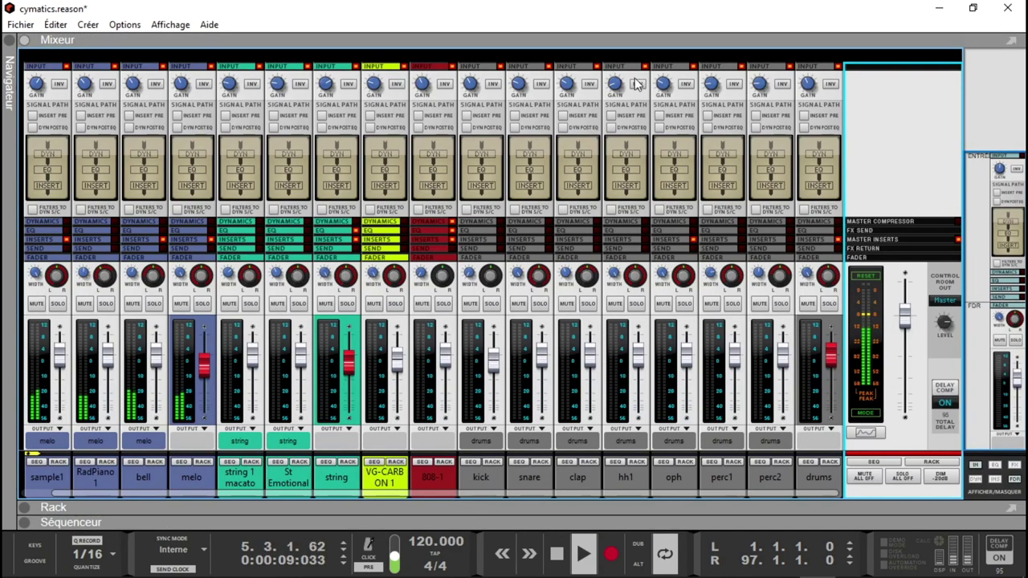
pyautogui.click(202, 463)
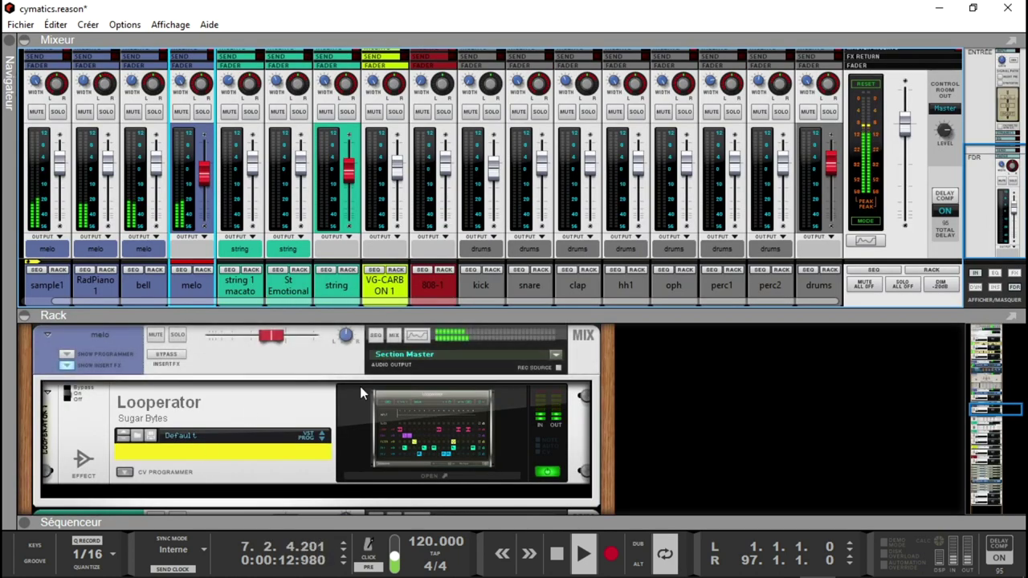
# Stop playback, find Sonimus SonEQFree among the browser's effects and add it below Looperator on the melo channel
pyautogui.click(11, 47)
pyautogui.click(252, 170)
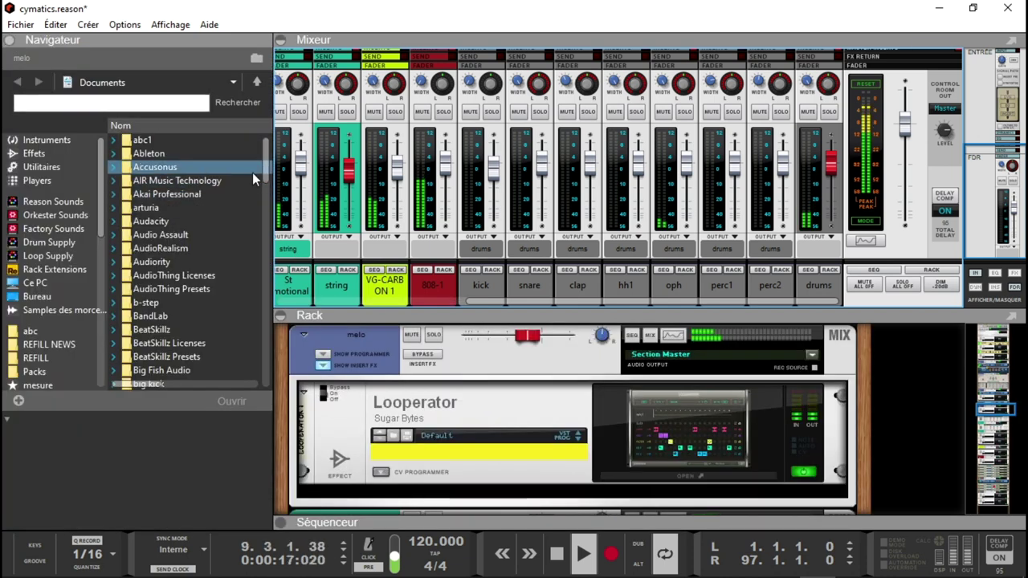
pyautogui.click(217, 236)
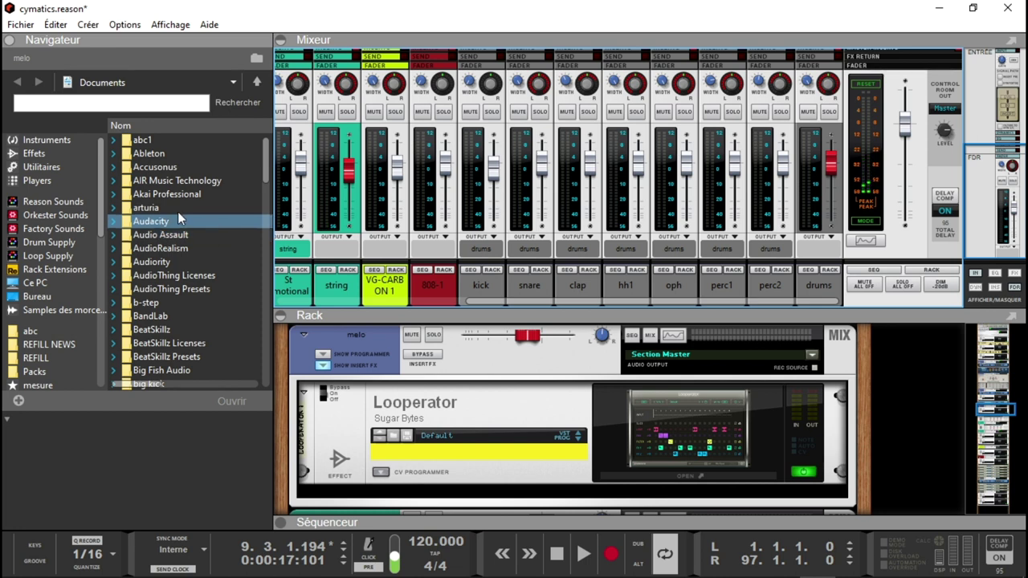
pyautogui.click(33, 153)
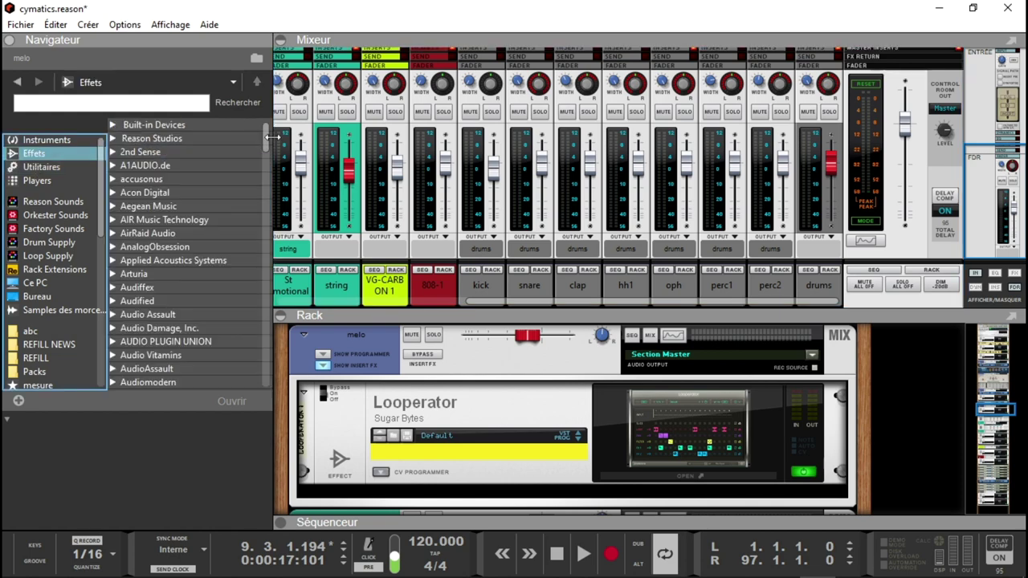
pyautogui.moveTo(265, 133); pyautogui.dragTo(299, 332)
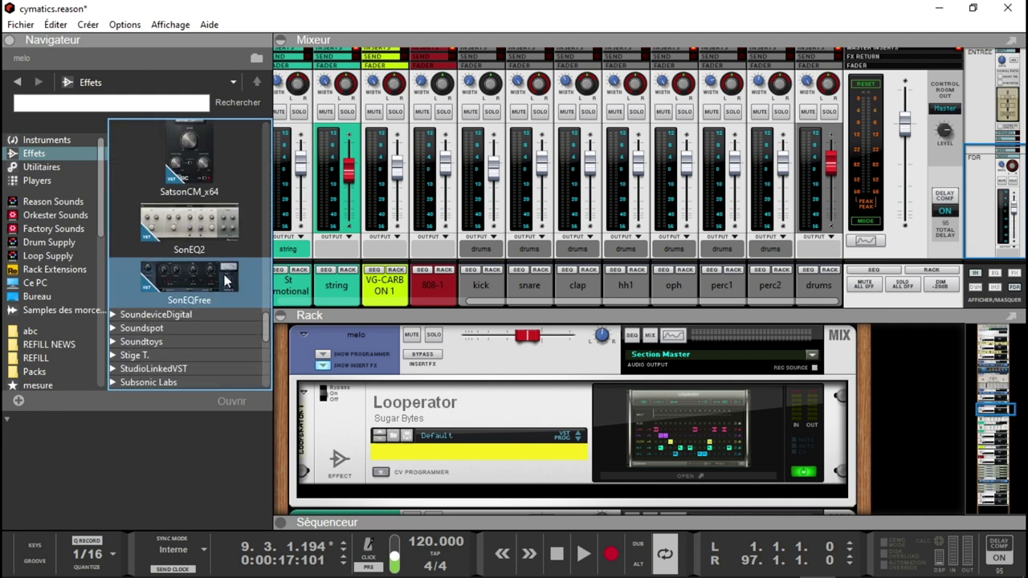
pyautogui.moveTo(233, 273); pyautogui.dragTo(499, 484)
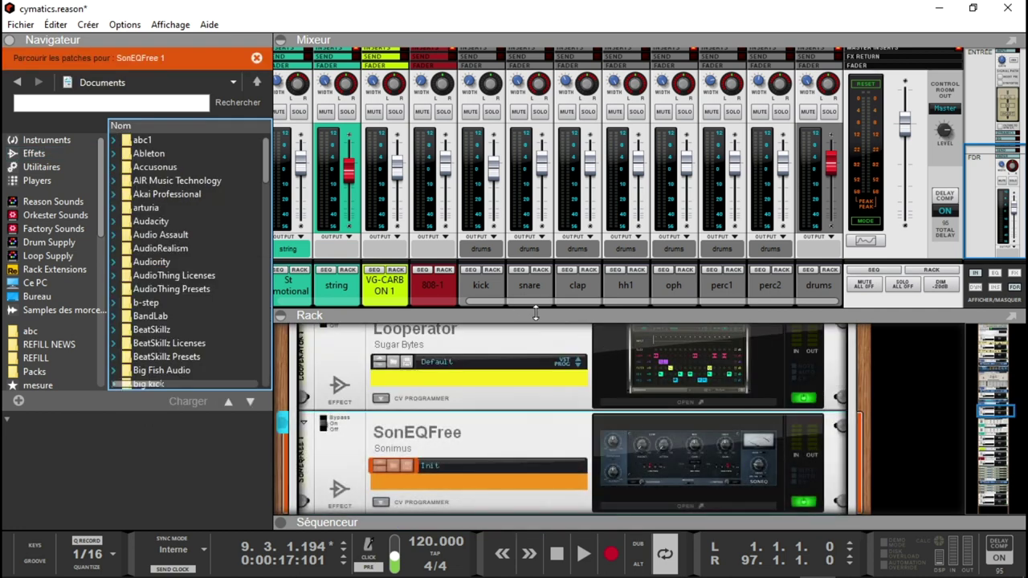
# Restart playback from the song start and solo the melo channel in the mixer
pyautogui.press('KP_0')
pyautogui.press('space')
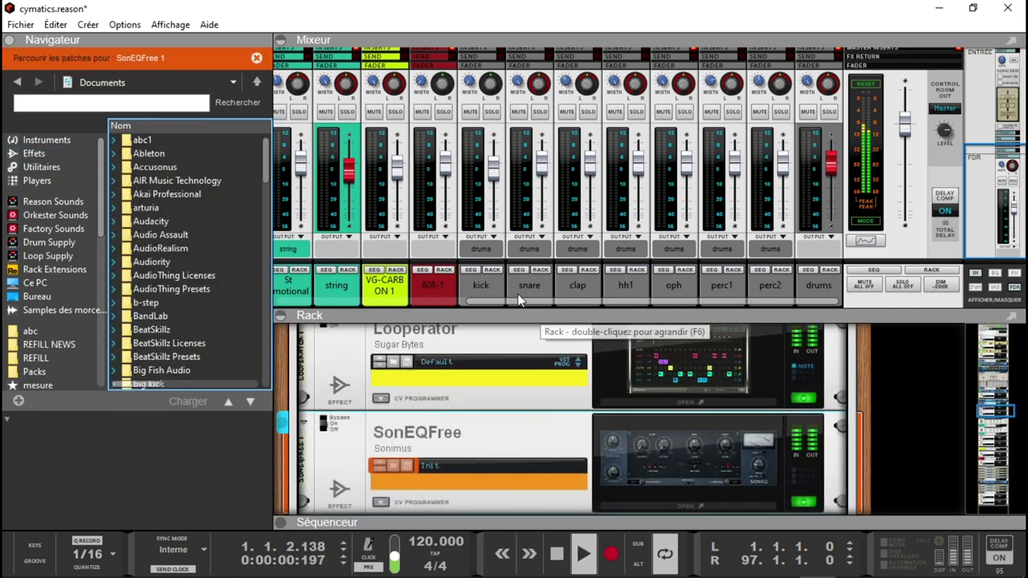
pyautogui.moveTo(572, 300); pyautogui.dragTo(381, 306)
pyautogui.click(490, 112)
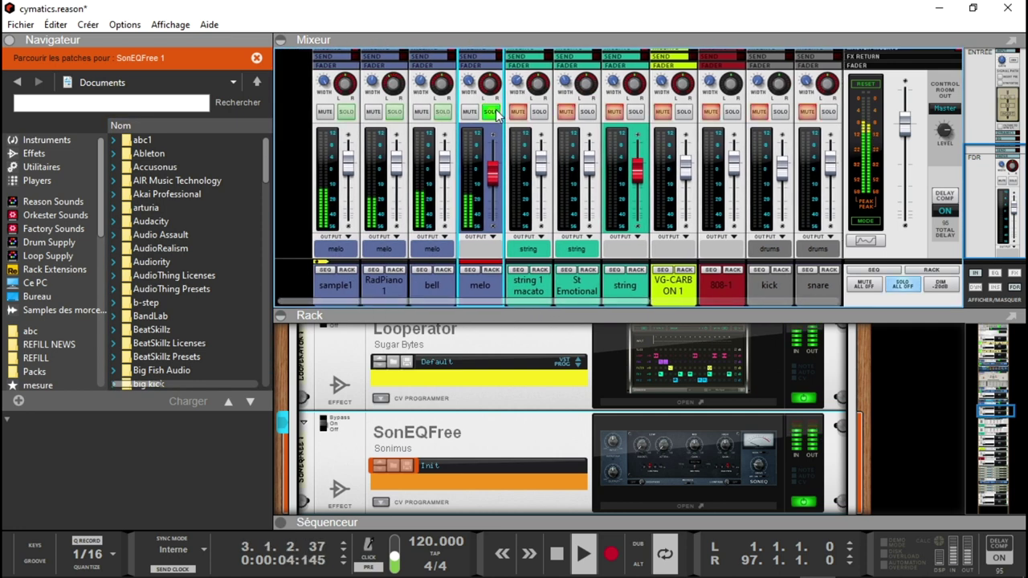
# Show the sequencer, set the loop's right locator to bar 17 and hide the sequencer
pyautogui.click(280, 524)
pyautogui.moveTo(973, 418); pyautogui.dragTo(576, 418)
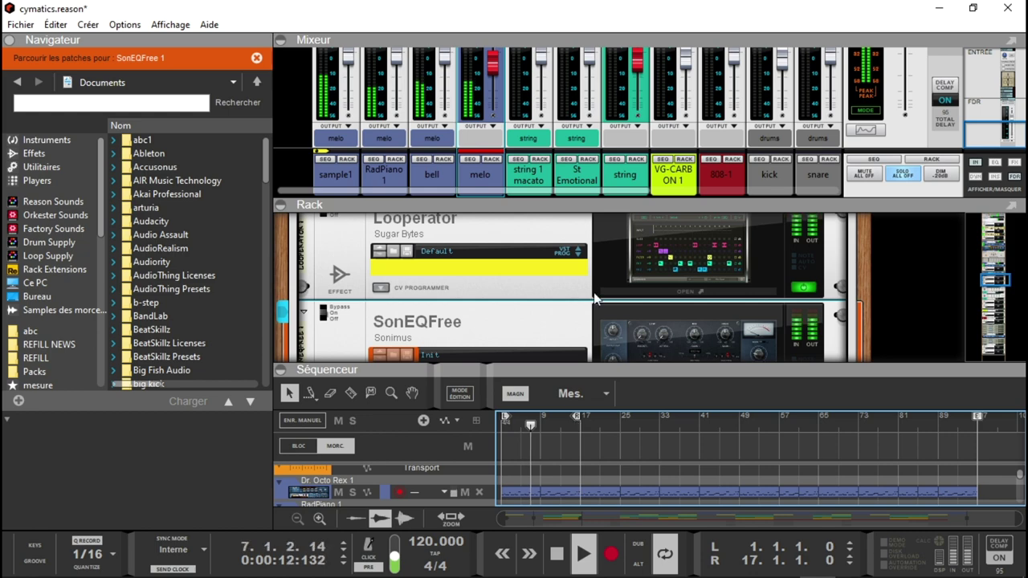
pyautogui.click(279, 369)
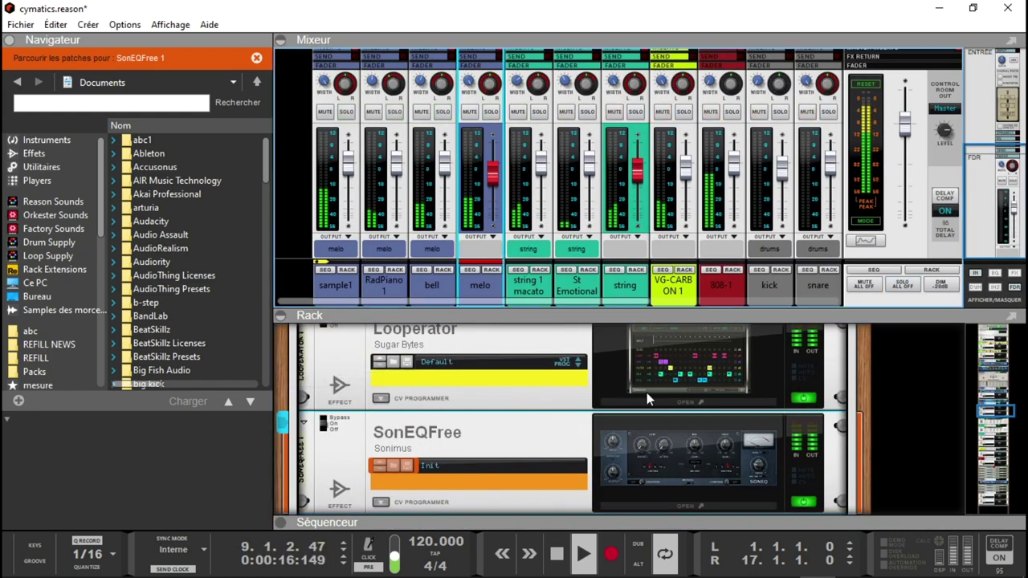
# Solo the melo channel and open SonEQFree's editor, placing its window clear of the channel solo controls
pyautogui.click(491, 112)
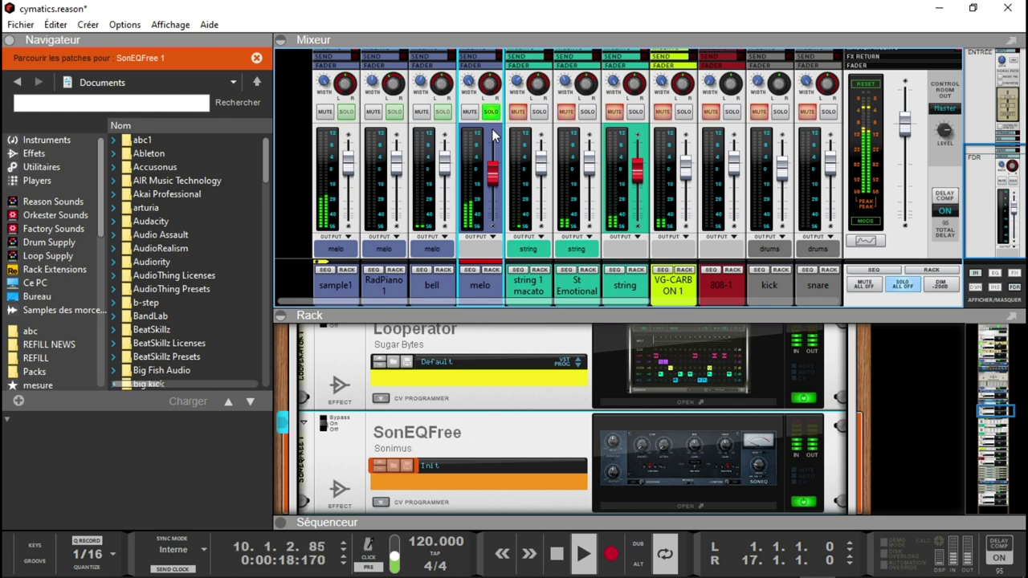
pyautogui.click(689, 507)
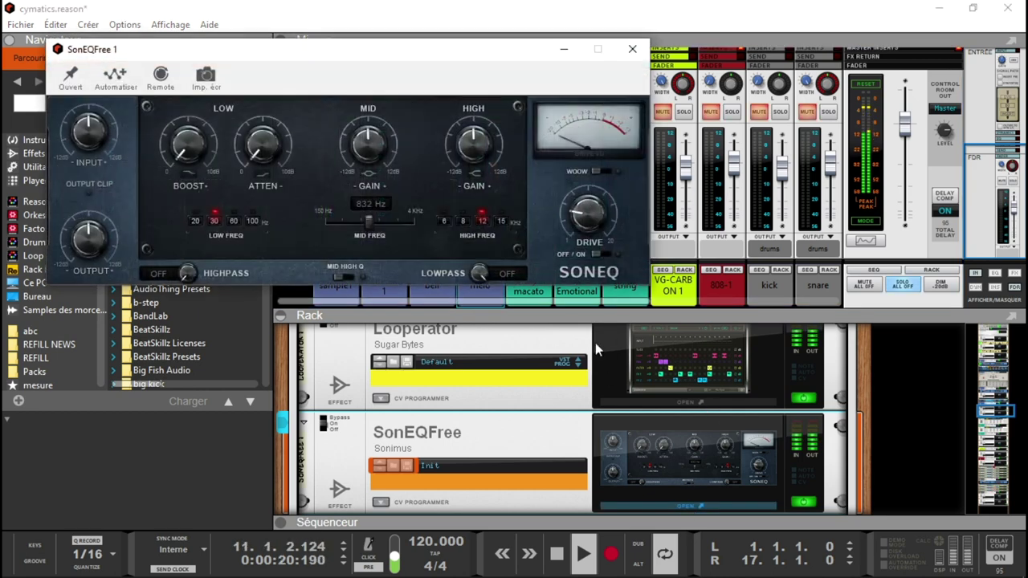
pyautogui.moveTo(422, 50); pyautogui.dragTo(687, 202)
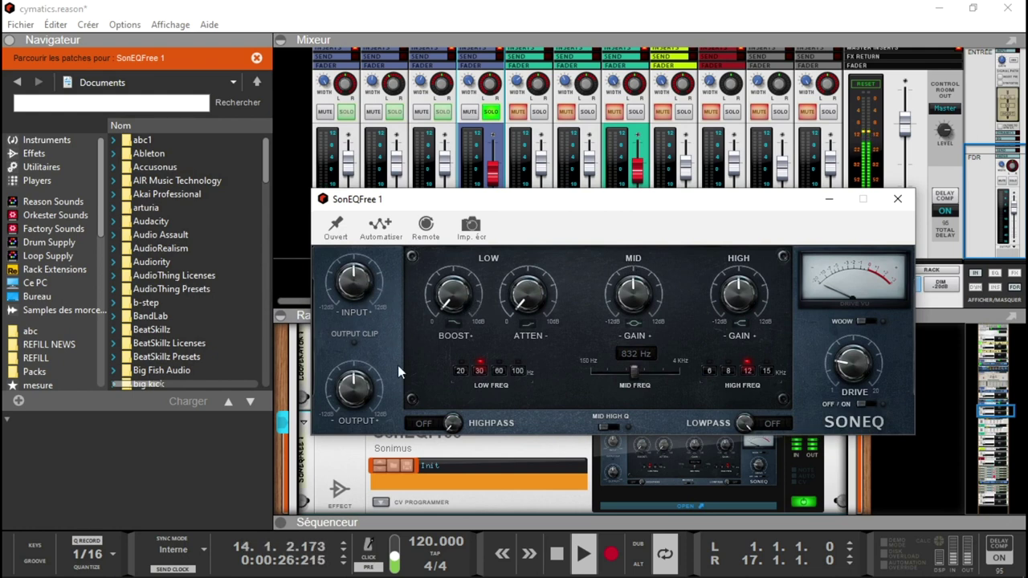
# Set SonEQFree's highpass to 90 Hz and try the lowpass at 2.0 kHz before returning it to OFF
pyautogui.moveTo(452, 303); pyautogui.dragTo(439, 249)
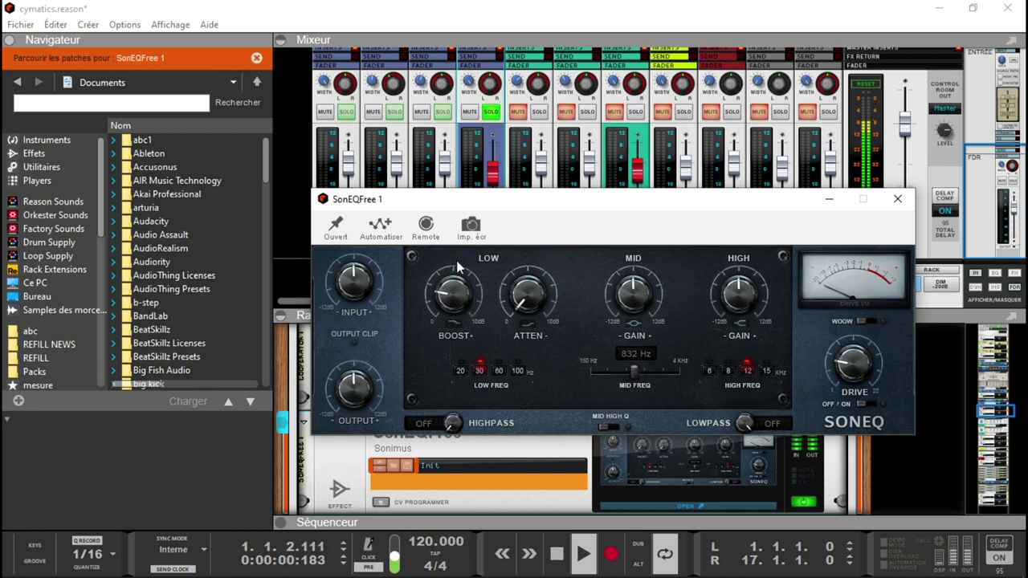
pyautogui.moveTo(452, 429); pyautogui.dragTo(439, 381)
pyautogui.moveTo(436, 317); pyautogui.dragTo(459, 394)
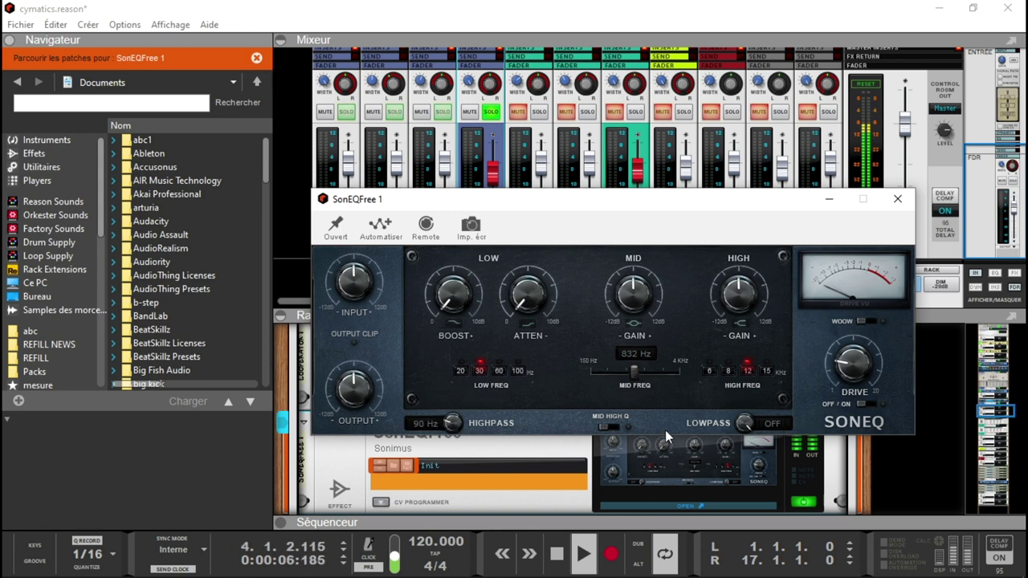
pyautogui.moveTo(743, 426); pyautogui.dragTo(739, 493)
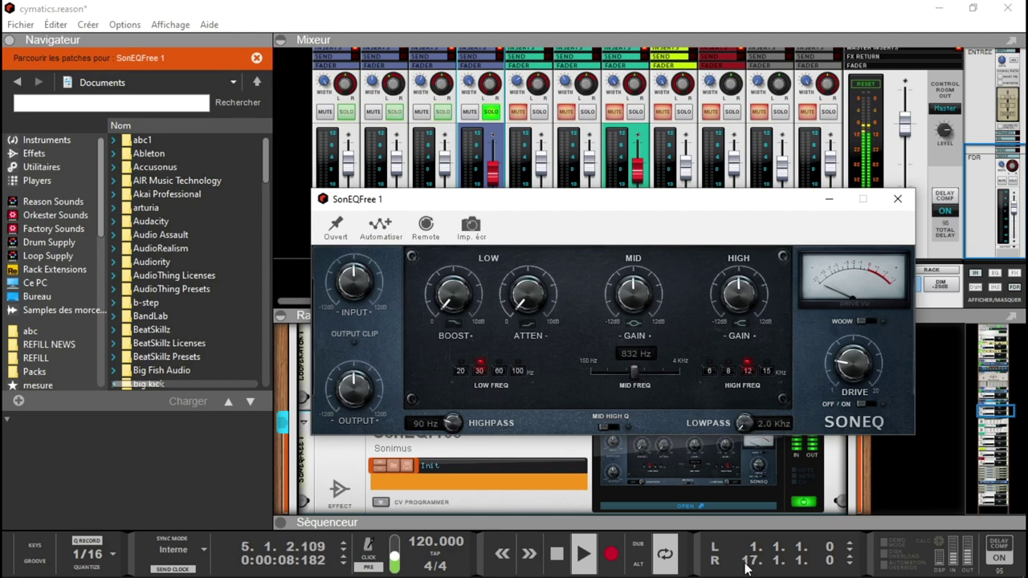
pyautogui.moveTo(745, 568); pyautogui.dragTo(737, 517)
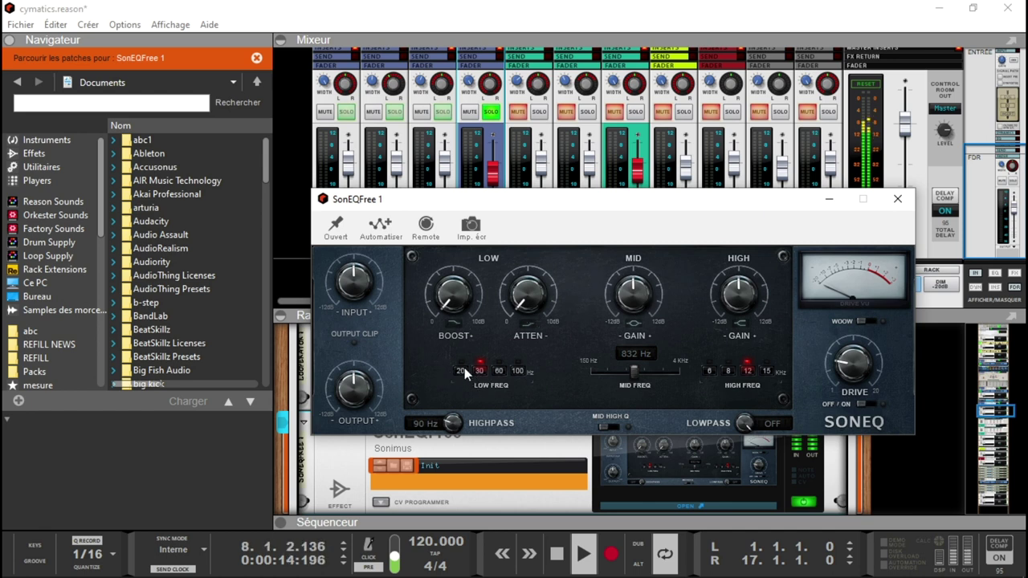
# Switch SonEQFree's low frequency to 100 Hz, raise the low attenuation to mid-range and keep a moderate low boost
pyautogui.click(499, 370)
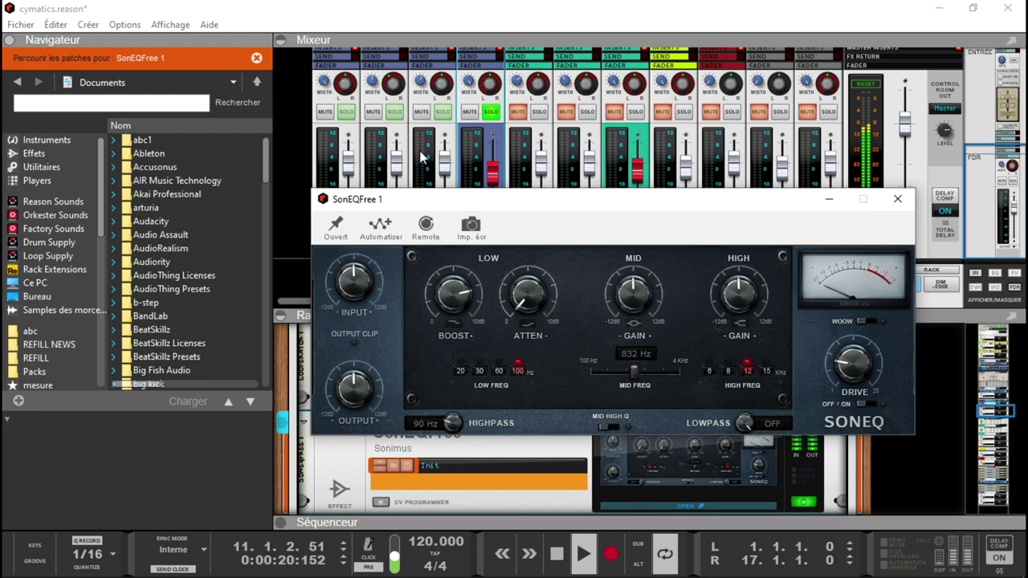
pyautogui.moveTo(529, 322); pyautogui.dragTo(505, 192)
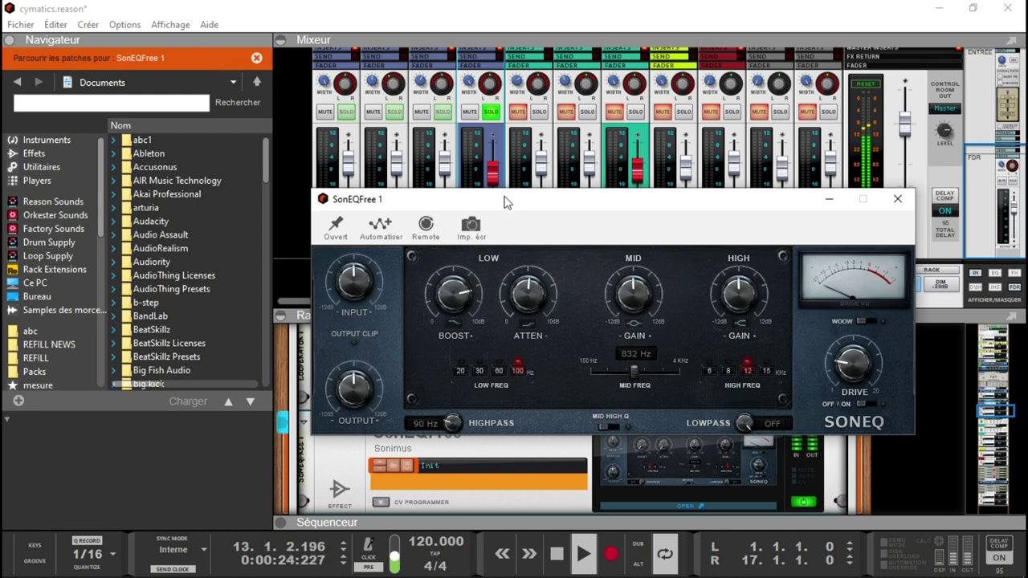
pyautogui.moveTo(462, 289); pyautogui.dragTo(457, 382)
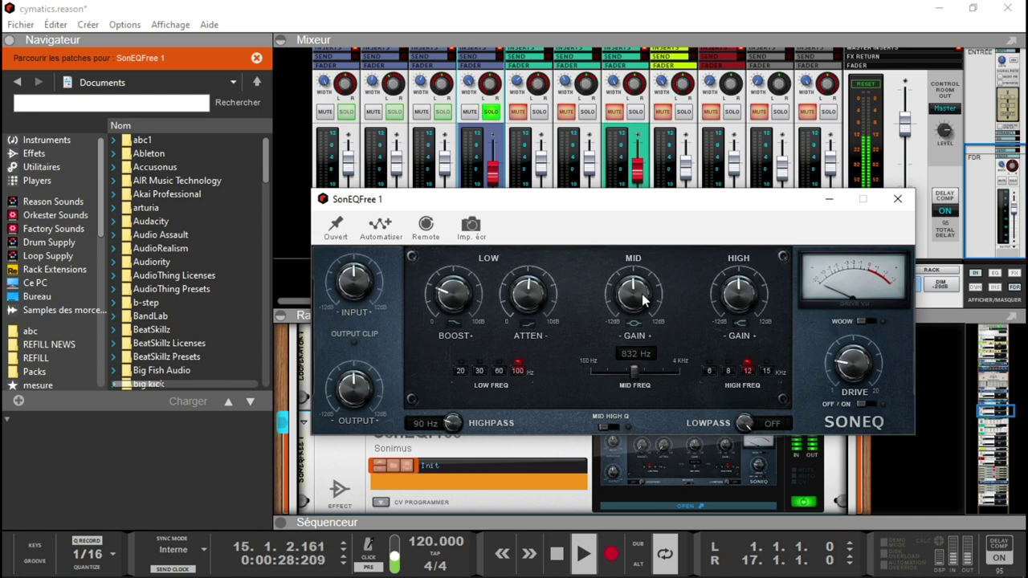
# Raise the mid gain and sweep the mid frequency, settling on 296 Hz
pyautogui.moveTo(641, 294); pyautogui.dragTo(626, 243)
pyautogui.moveTo(587, 369); pyautogui.dragTo(632, 371)
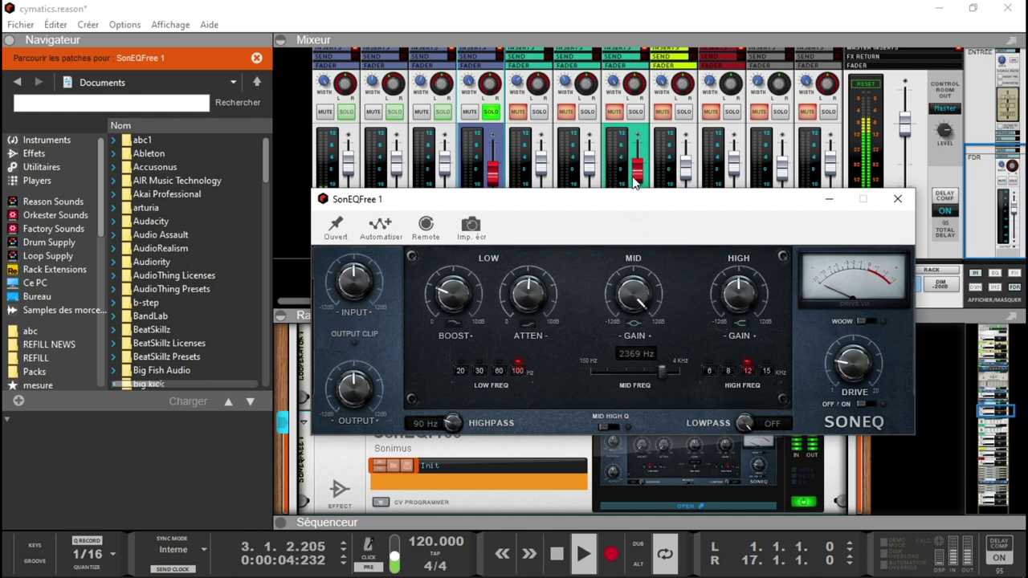
pyautogui.moveTo(627, 198); pyautogui.dragTo(632, 57)
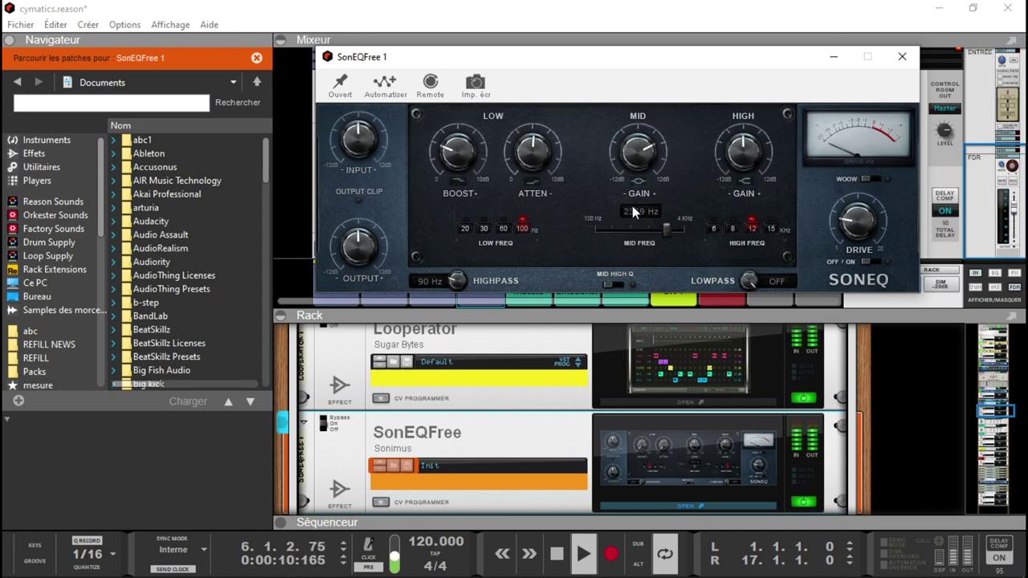
pyautogui.moveTo(618, 231); pyautogui.dragTo(619, 231)
# Reduce the low attenuation and raise the high gain slightly at 12 kHz
pyautogui.moveTo(527, 155); pyautogui.dragTo(535, 204)
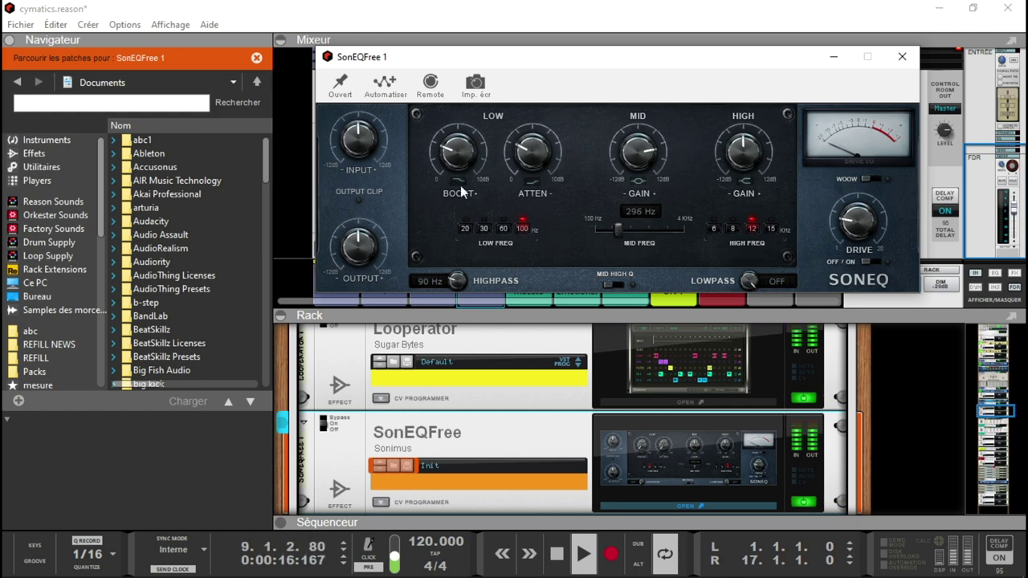
pyautogui.moveTo(742, 162); pyautogui.dragTo(733, 145)
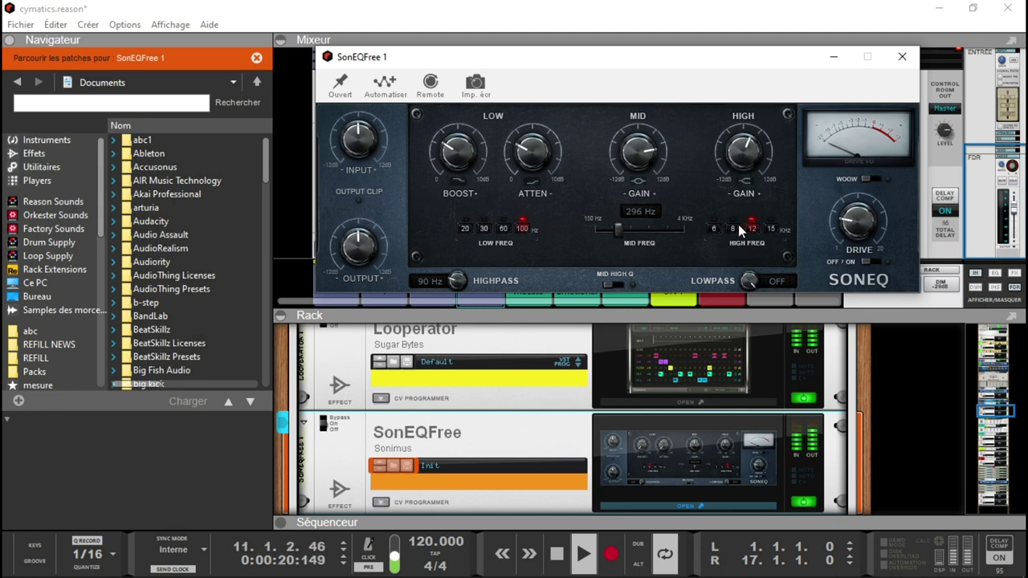
# Switch on Drive and Woow in SonEQFree, raise the drive amount and close the plugin window
pyautogui.click(872, 261)
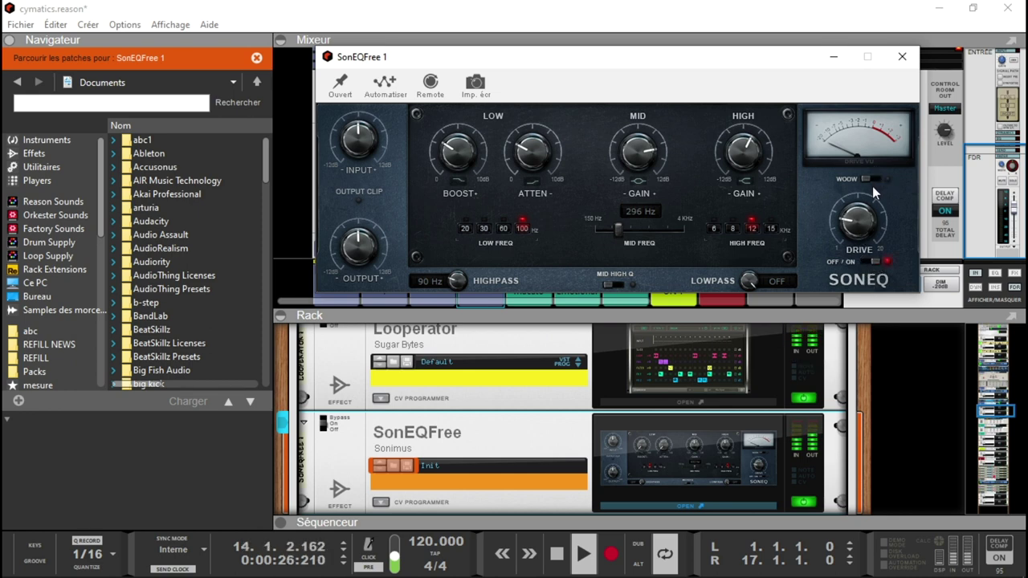
pyautogui.moveTo(861, 235); pyautogui.dragTo(858, 183)
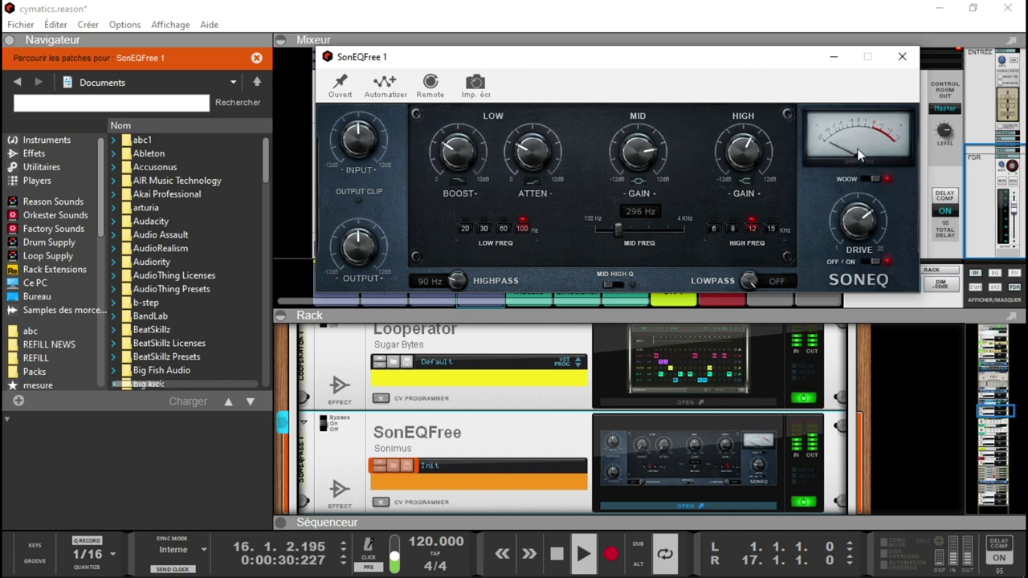
pyautogui.moveTo(856, 149); pyautogui.dragTo(854, 120)
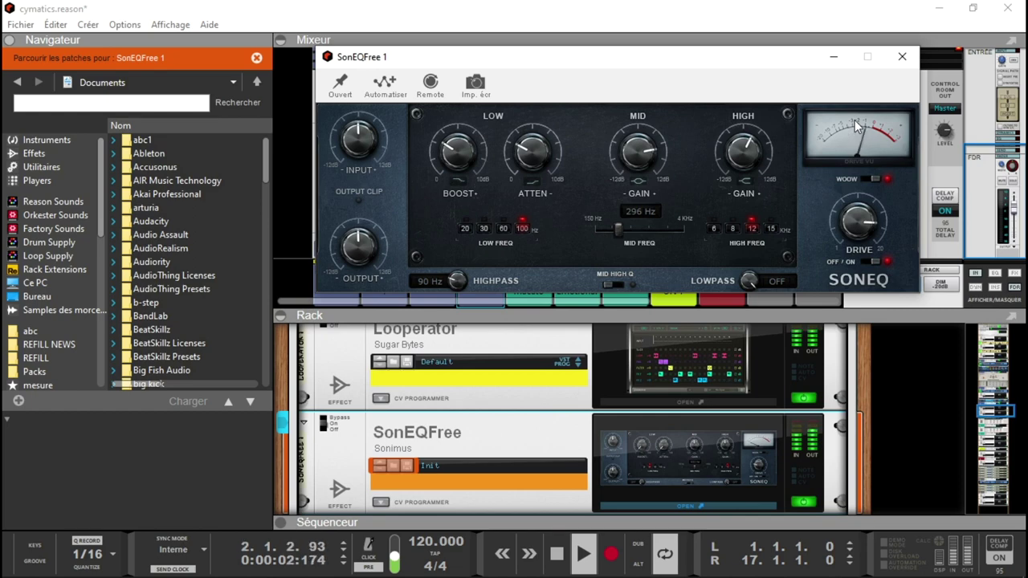
pyautogui.click(902, 56)
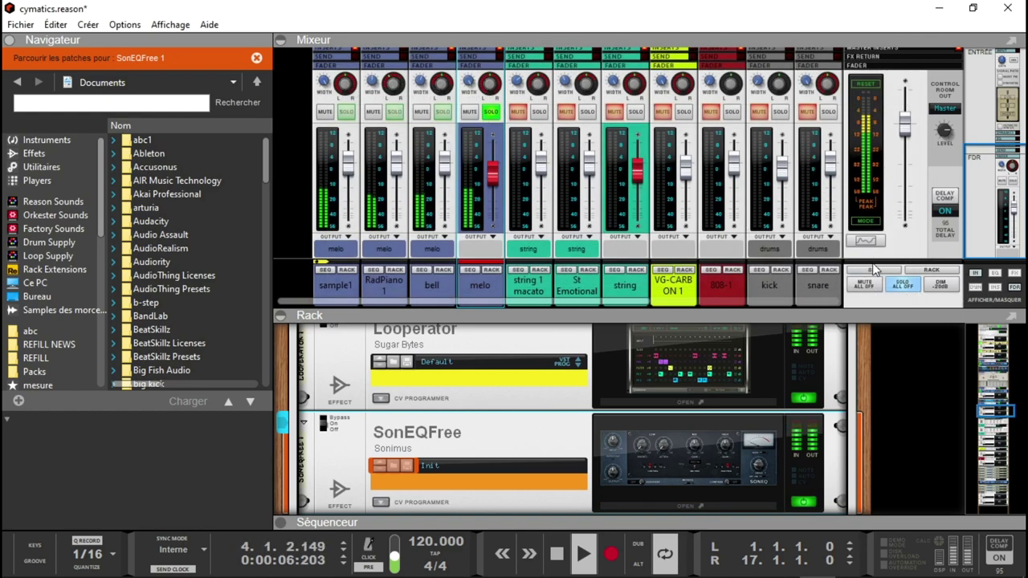
# Clear all channel solos and extend the loop's right locator to bar 97 in the sequencer
pyautogui.click(902, 285)
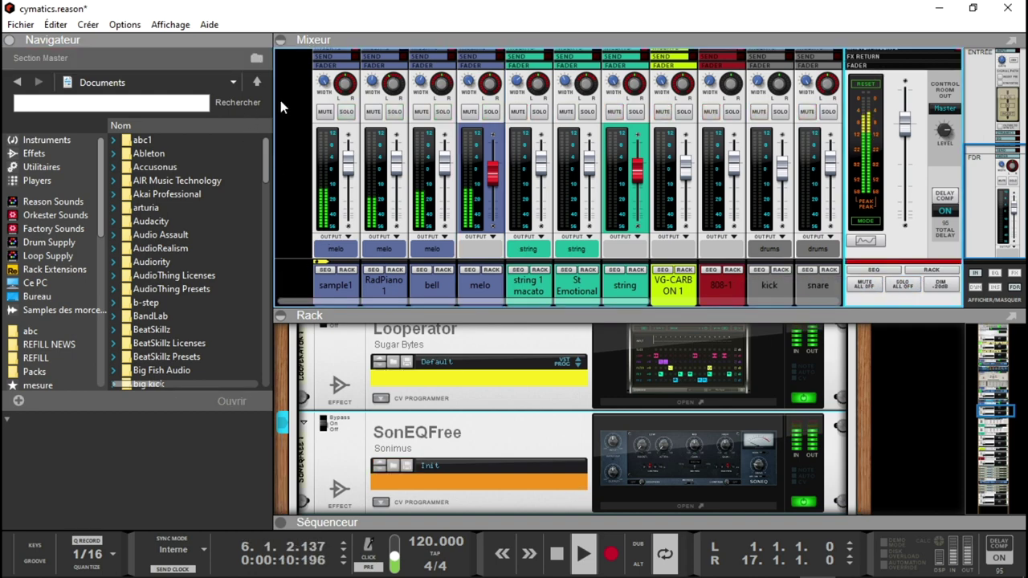
pyautogui.click(281, 40)
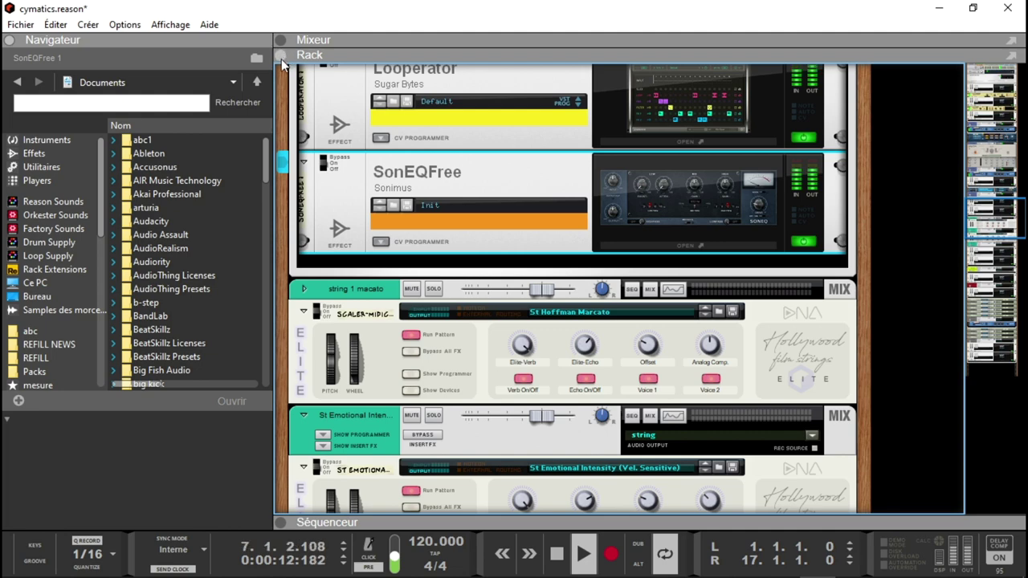
pyautogui.click(281, 55)
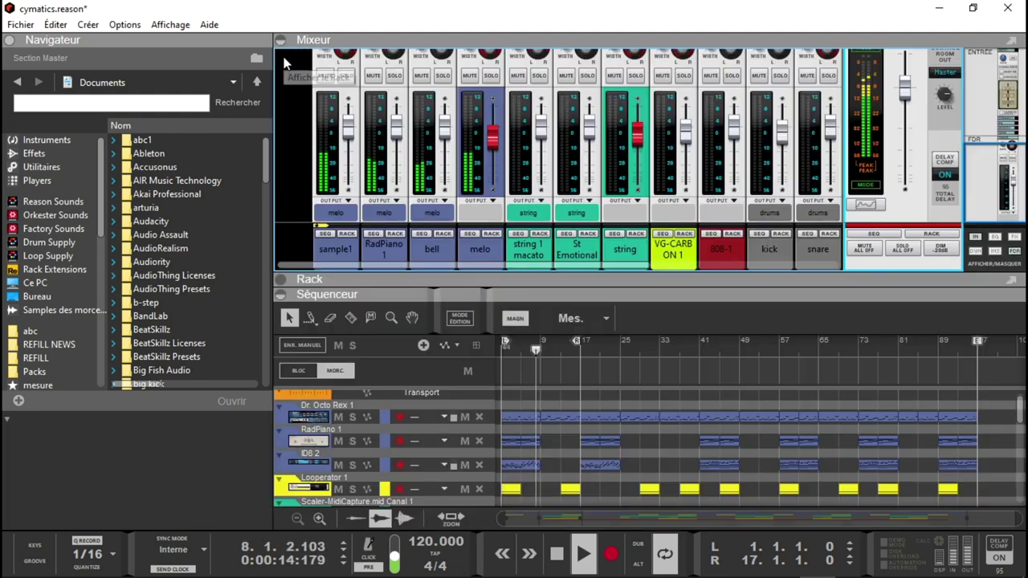
pyautogui.moveTo(578, 339)
pyautogui.mouseDown()
pyautogui.moveTo(984, 366)
pyautogui.moveTo(975, 368)
pyautogui.mouseUp()
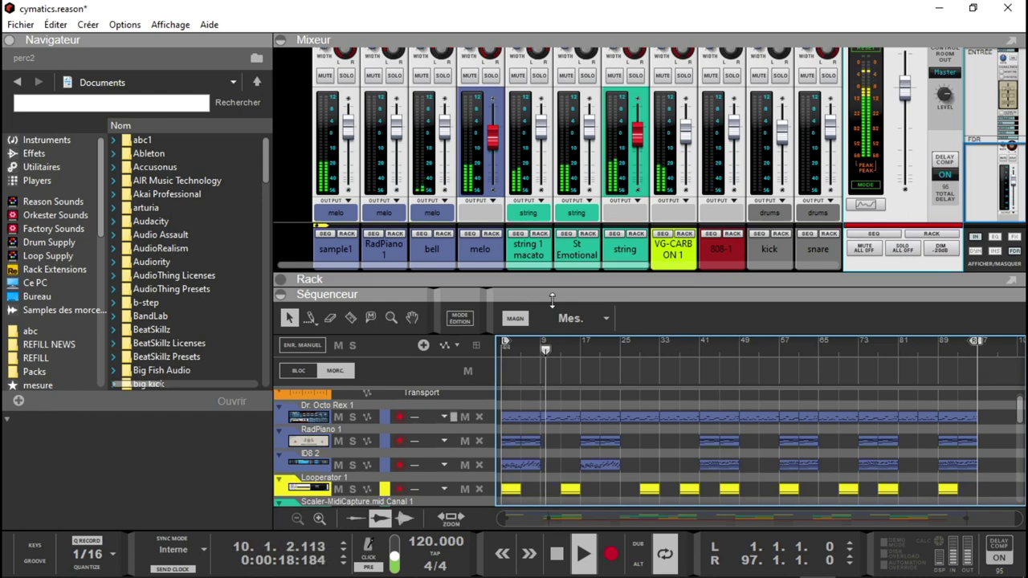
# Show the rack instead of the mixer and reopen SonEQFree's editor to review its controls, closing it when done
pyautogui.click(281, 42)
pyautogui.click(281, 51)
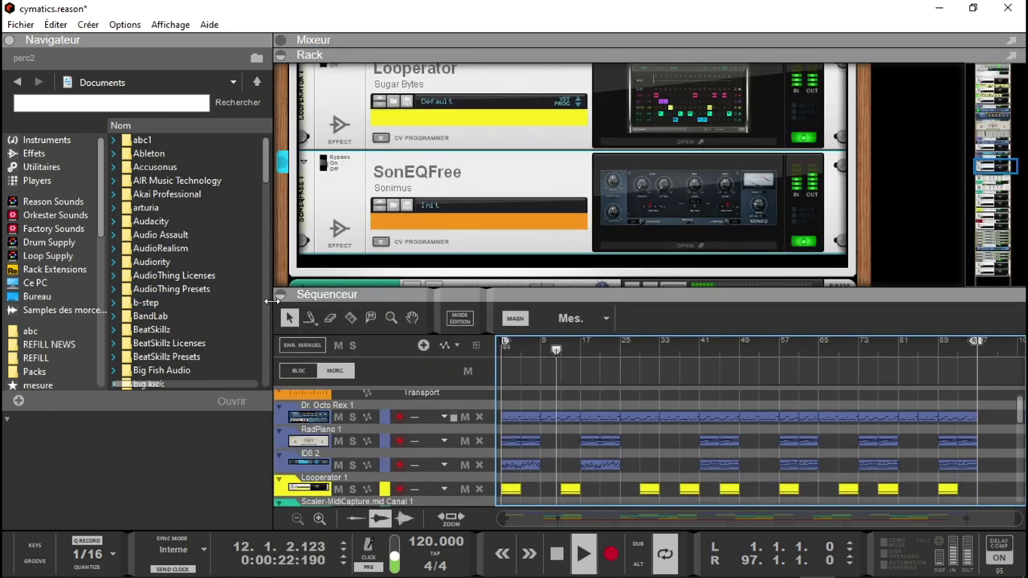
pyautogui.click(626, 246)
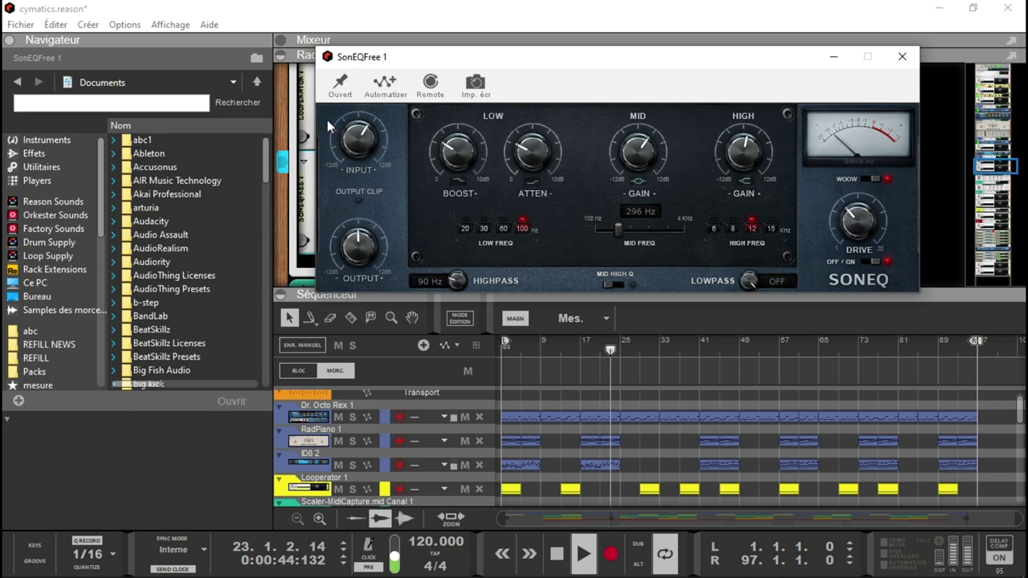
pyautogui.click(899, 58)
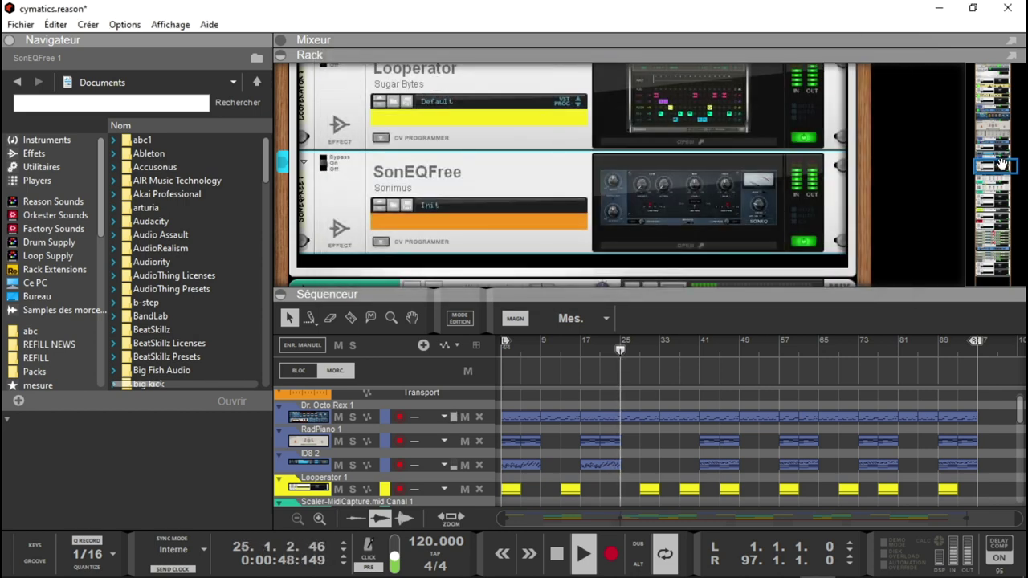
# Solo the melo mix channel in the rack and compare its sound with the insert effects bypassed and active
pyautogui.moveTo(1001, 164); pyautogui.dragTo(998, 158)
pyautogui.scroll(2, 474, 190)
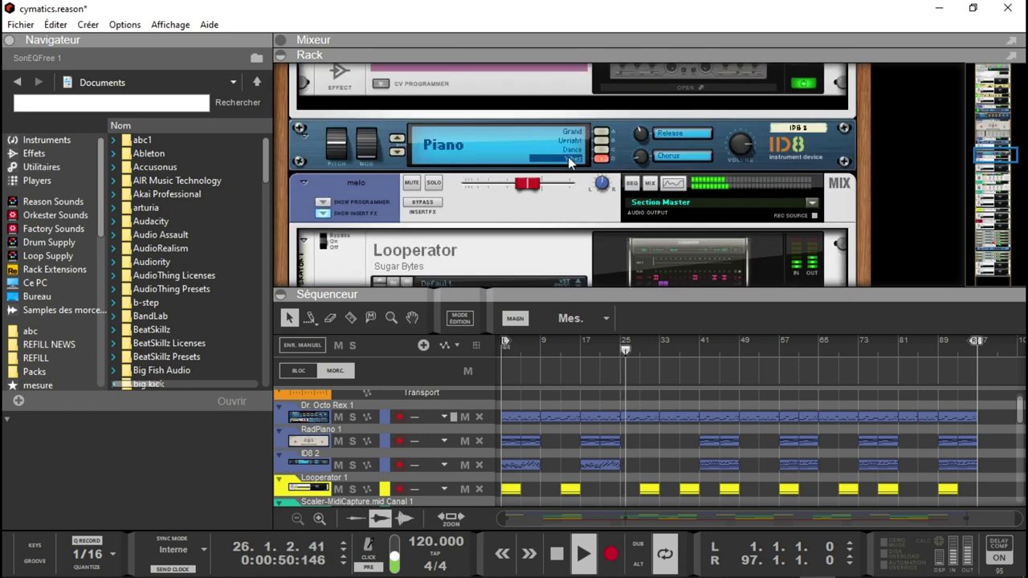
pyautogui.click(434, 183)
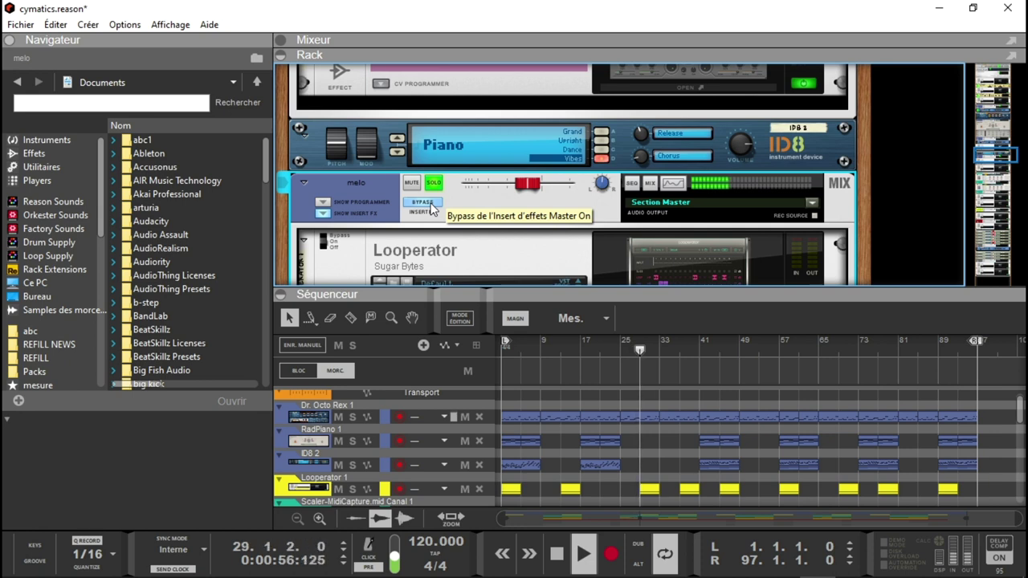
pyautogui.click(430, 206)
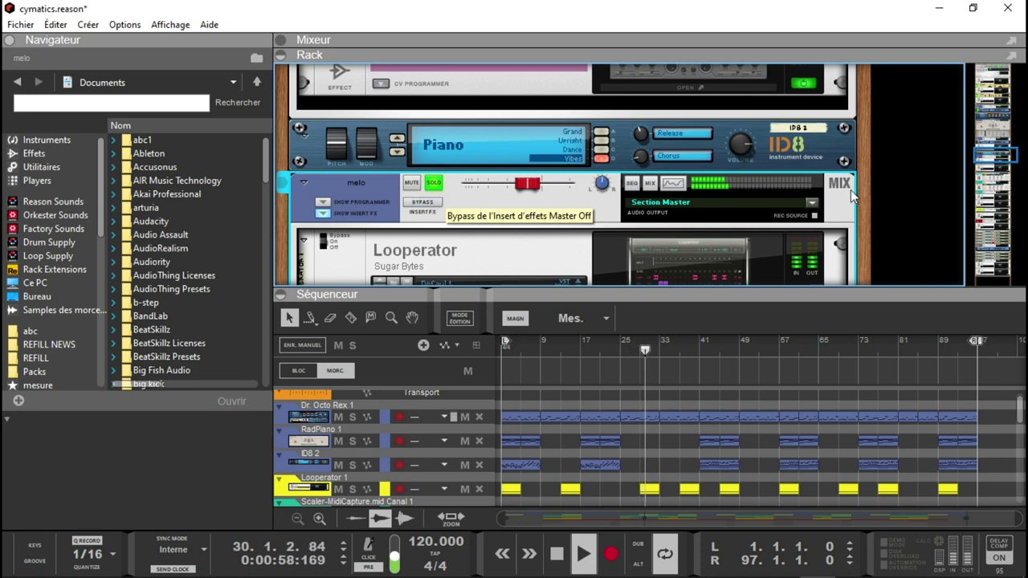
# Toggle SonEQFree's own bypass for comparison and clear the melo channel's solo
pyautogui.moveTo(1002, 154); pyautogui.dragTo(1003, 167)
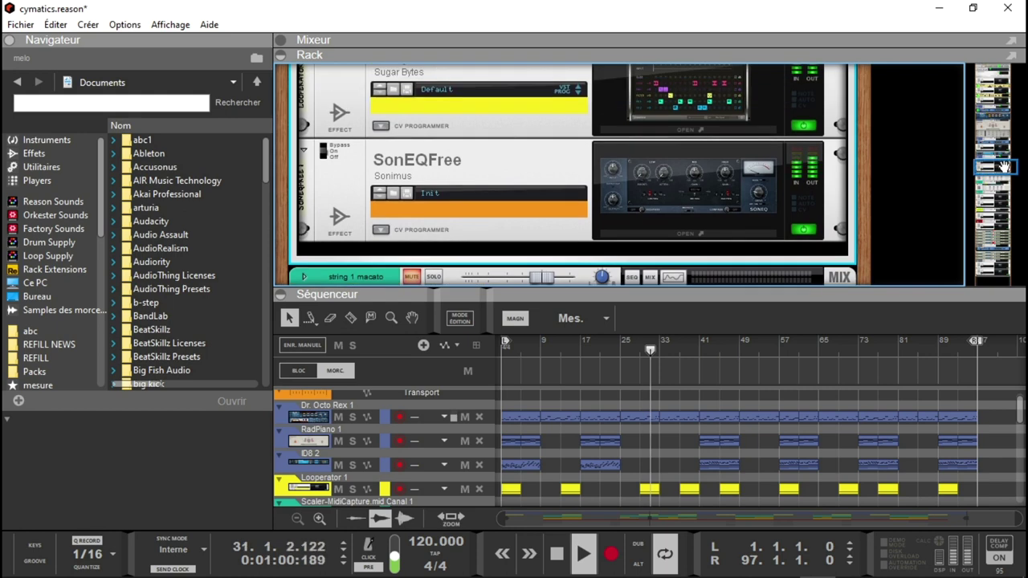
pyautogui.click(325, 151)
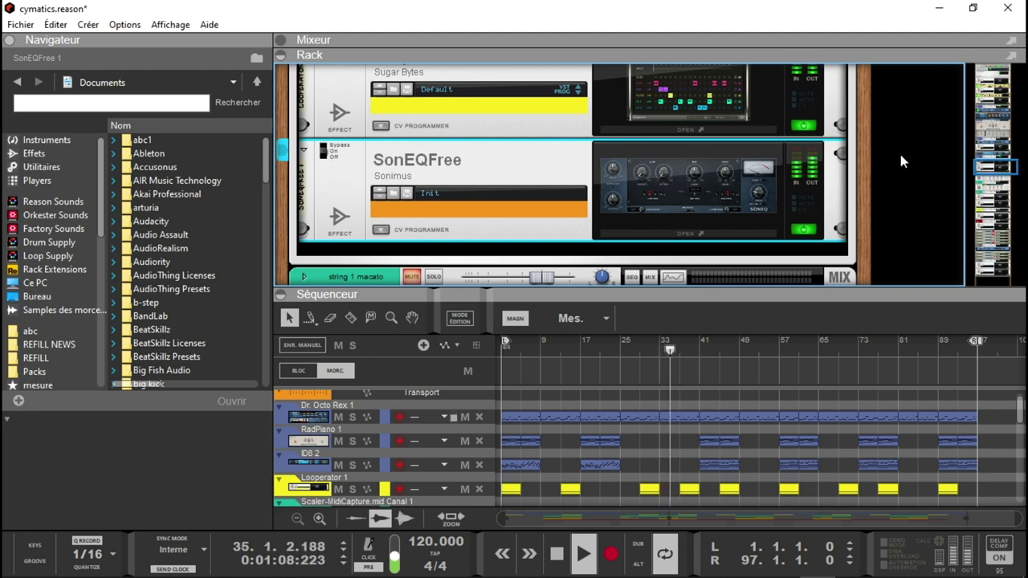
pyautogui.moveTo(1001, 172); pyautogui.dragTo(1001, 158)
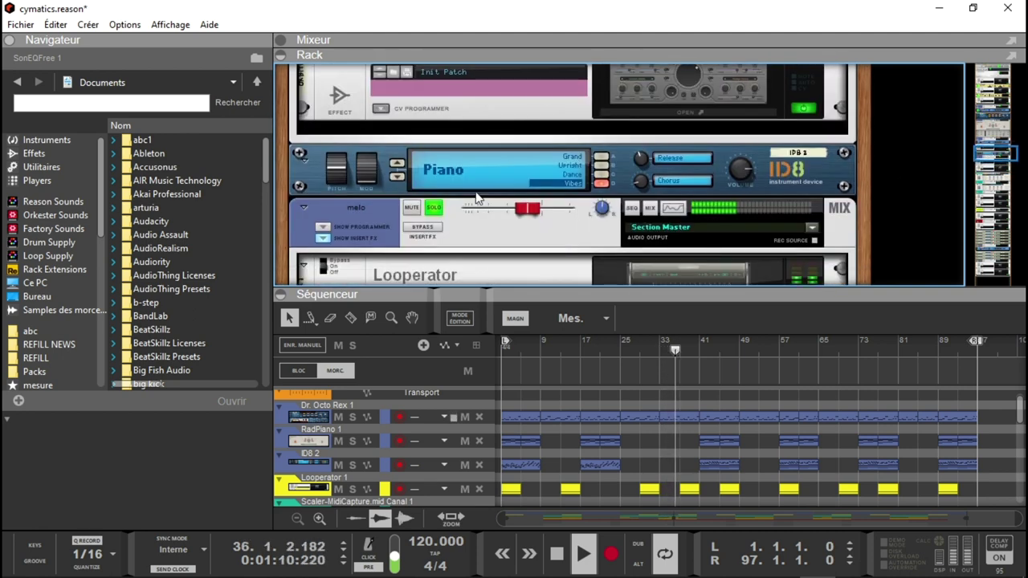
pyautogui.click(411, 210)
# Compare the master section with its insert effects bypassed and active, and show the Maximizer and Insight 2 devices
pyautogui.moveTo(993, 170); pyautogui.dragTo(971, 79)
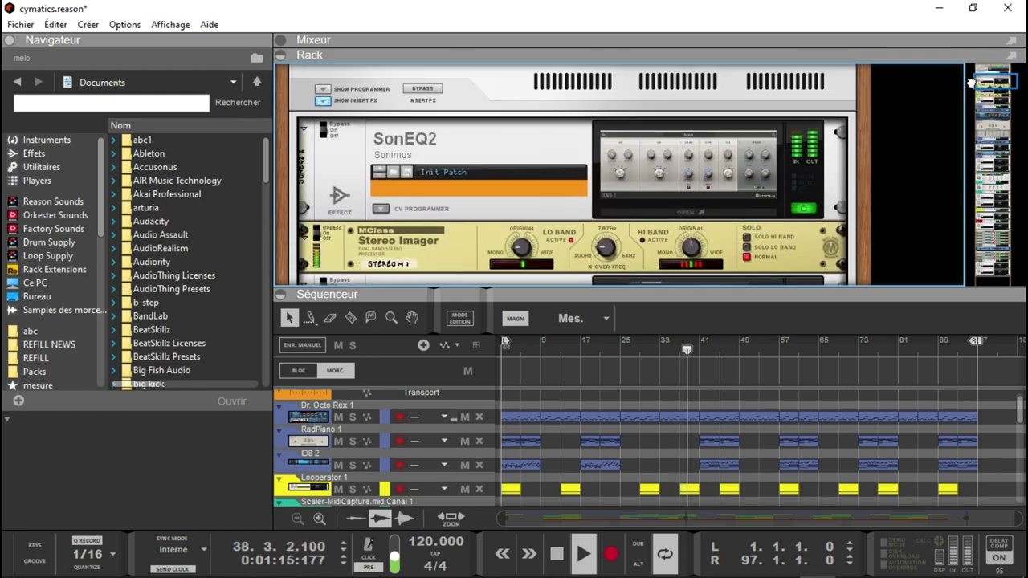
pyautogui.click(423, 89)
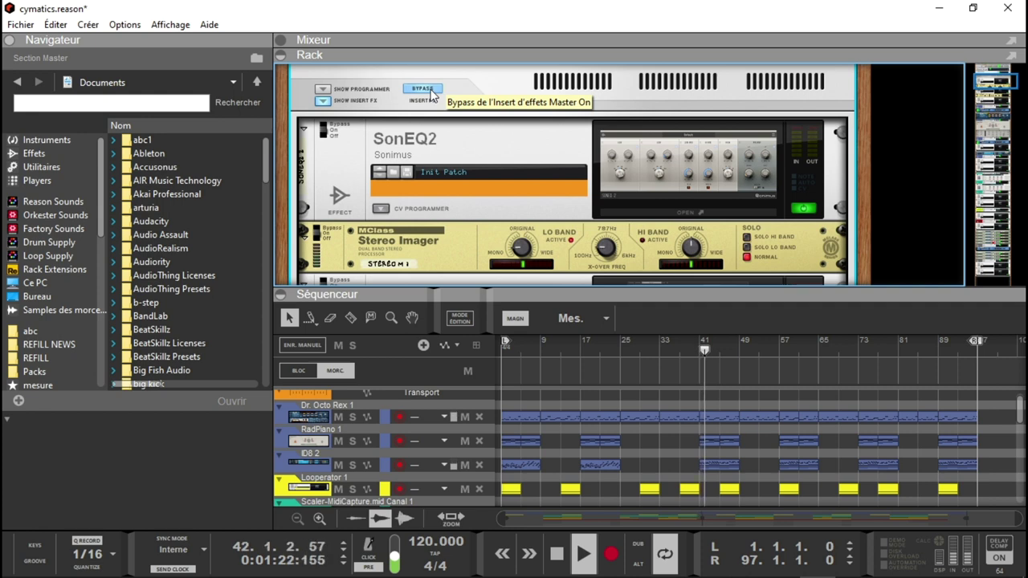
pyautogui.click(431, 94)
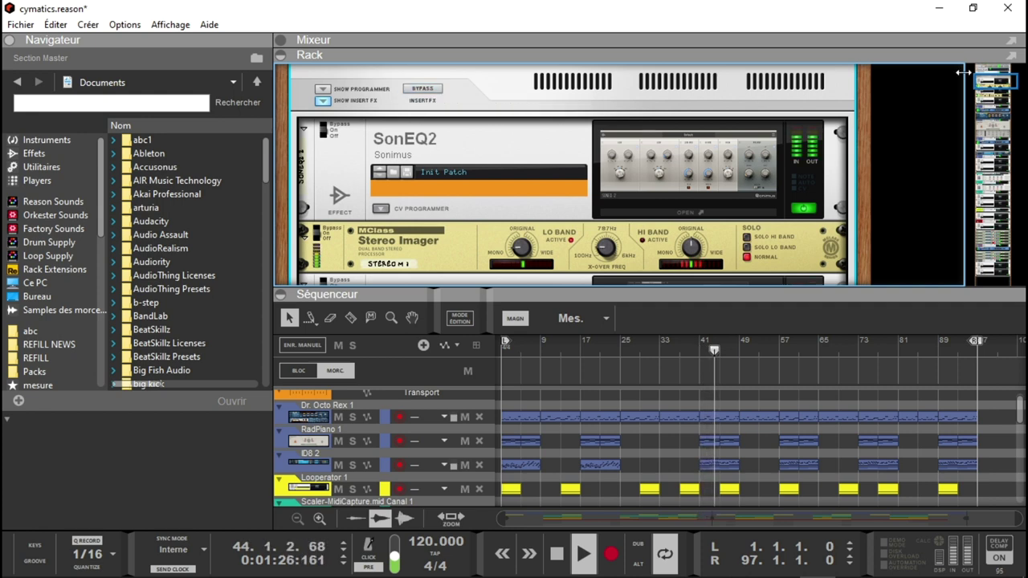
pyautogui.moveTo(996, 83); pyautogui.dragTo(997, 98)
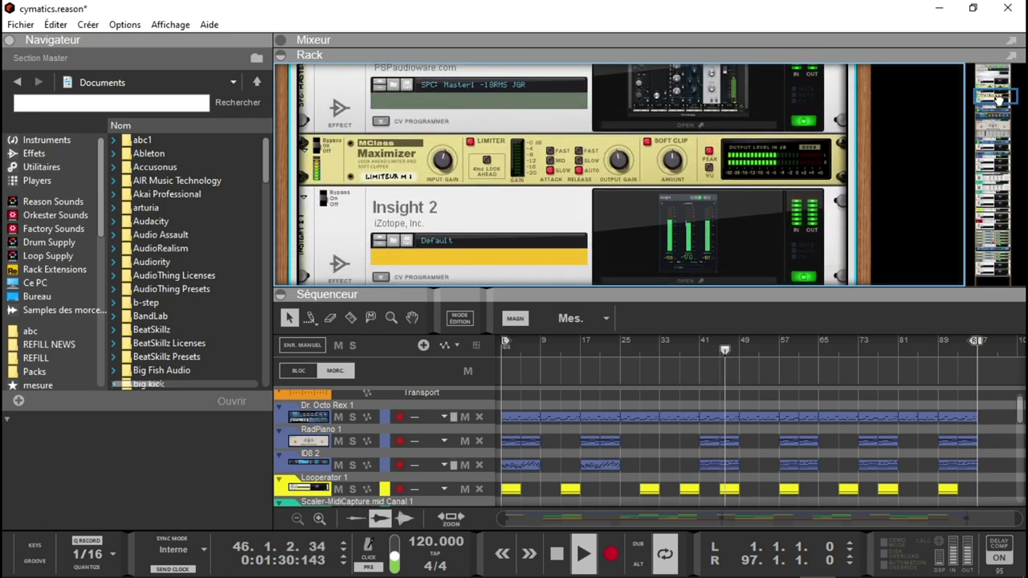
# Show the full-size mixer with the browser hidden and bring up the drums channel's insert devices in the rack
pyautogui.scroll(1, 861, 107)
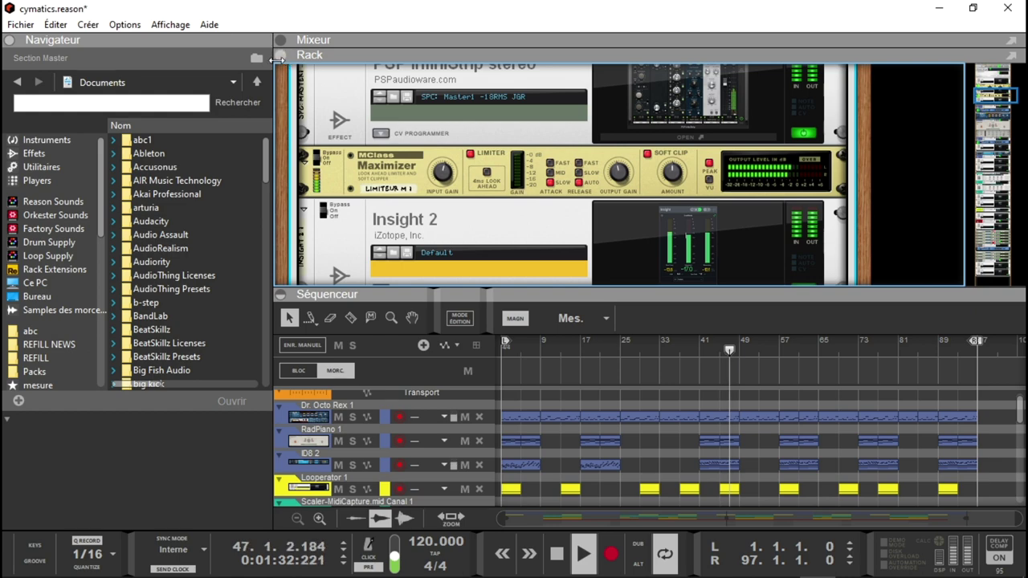
pyautogui.click(281, 55)
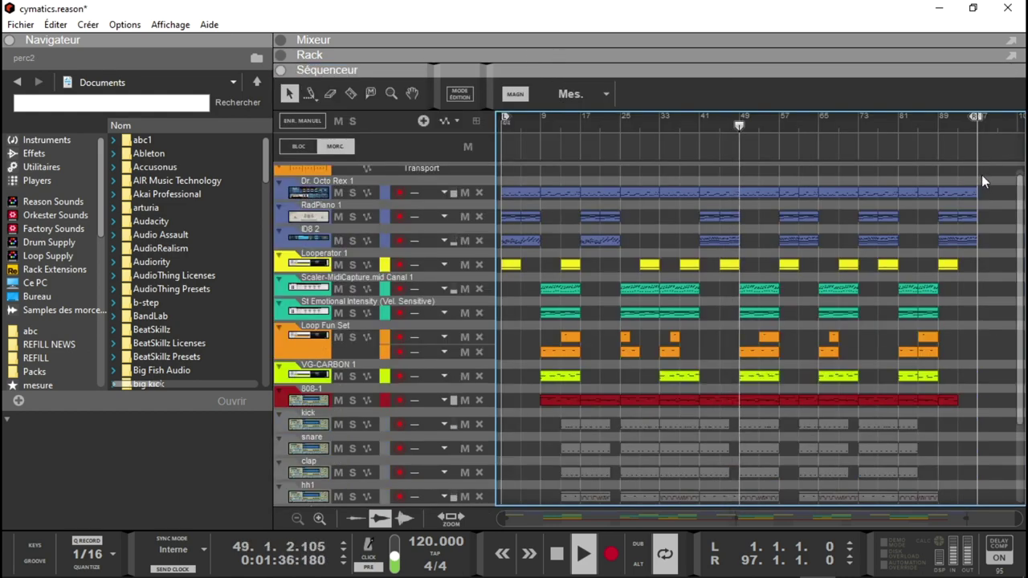
pyautogui.press('F5')
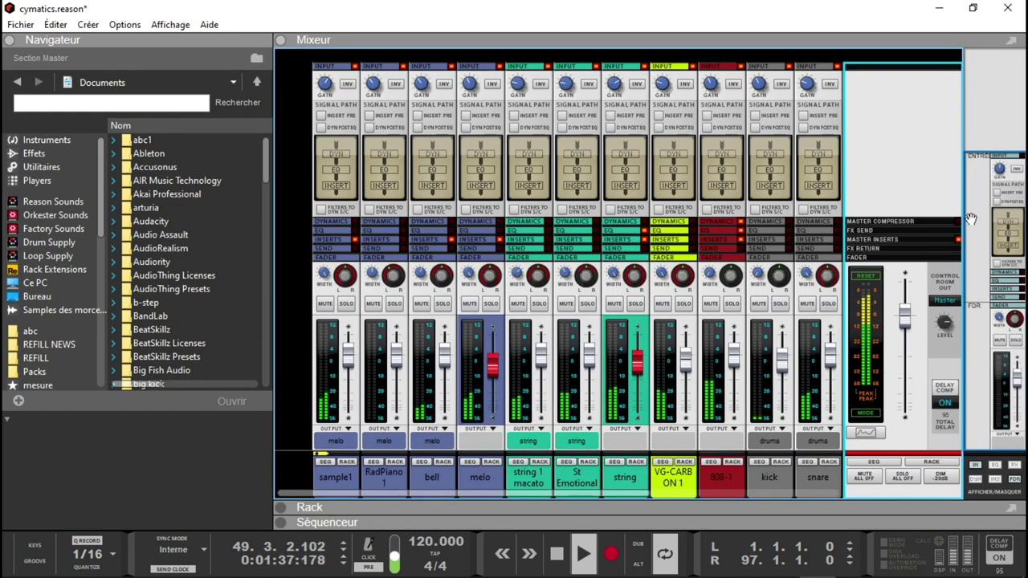
pyautogui.click(10, 41)
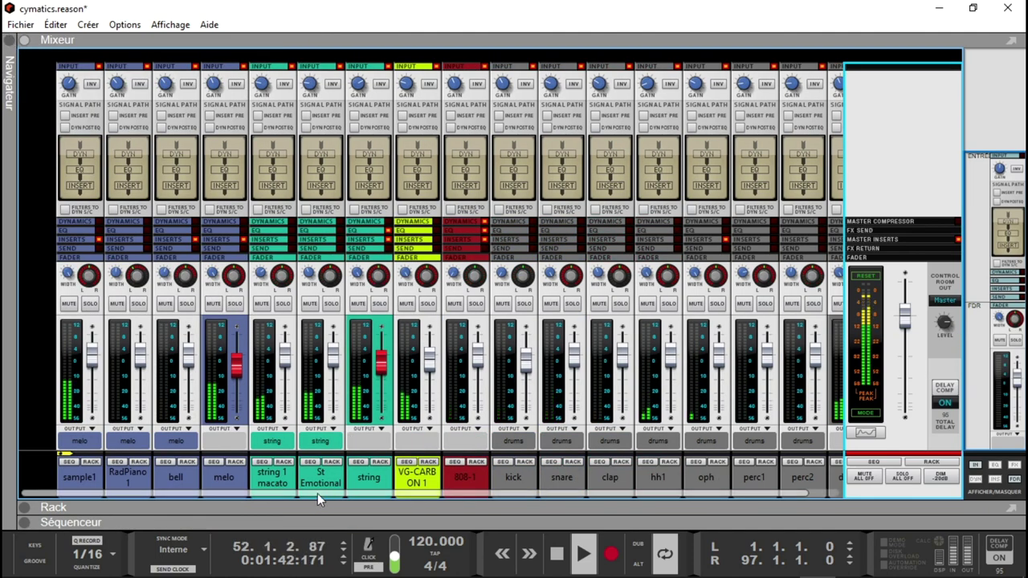
pyautogui.moveTo(308, 492); pyautogui.dragTo(339, 492)
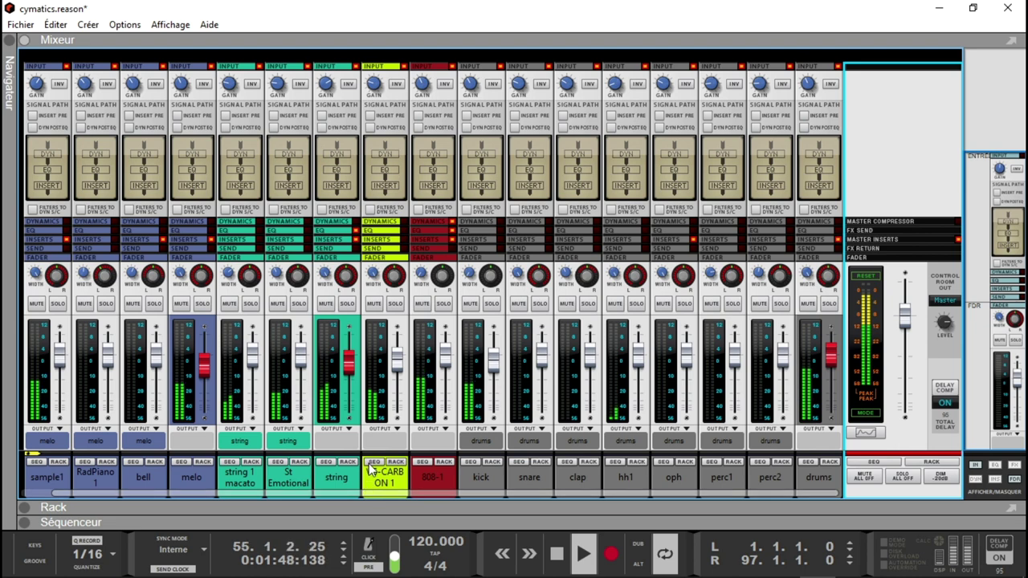
pyautogui.click(831, 462)
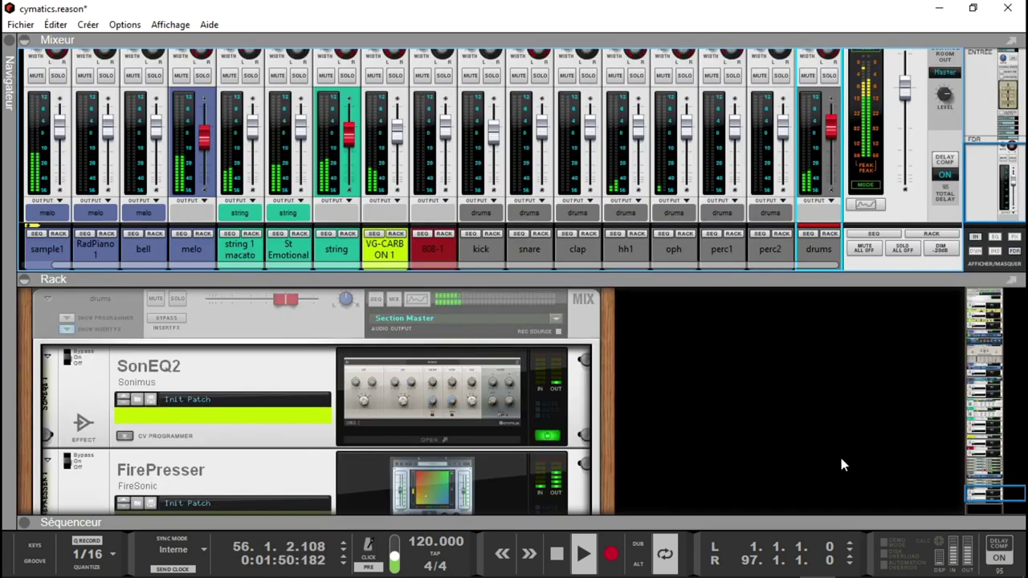
# Solo the drums mix channel and show the sequencer together with the mixer and rack
pyautogui.click(177, 298)
pyautogui.press('F7')
pyautogui.moveTo(292, 334)
pyautogui.mouseDown()
pyautogui.moveTo(302, 353)
pyautogui.moveTo(312, 324)
pyautogui.moveTo(301, 265)
pyautogui.moveTo(304, 288)
pyautogui.mouseUp()
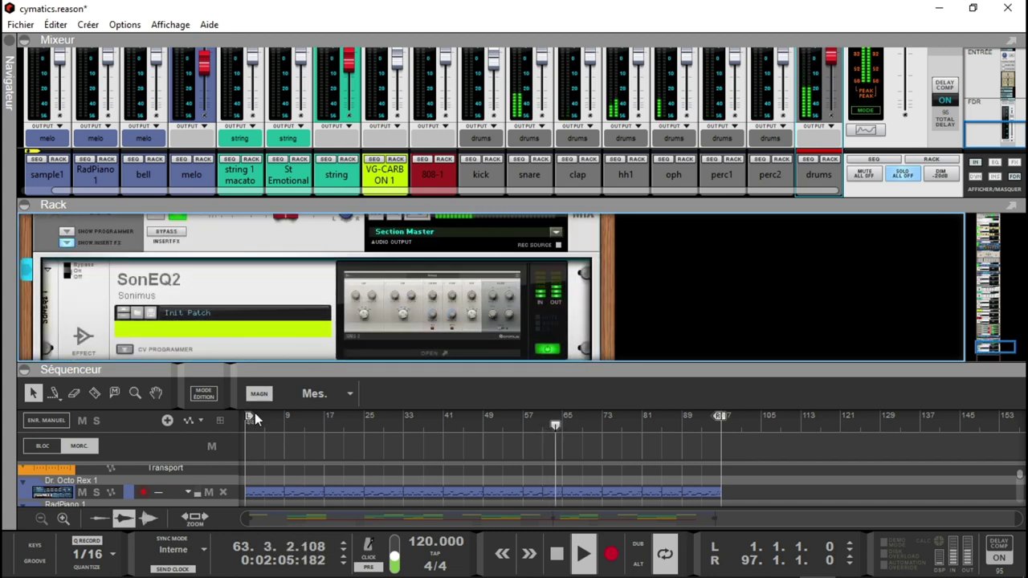
# Compare the soloed drums channel with its insert effects bypassed and active, leaving them active
pyautogui.click(165, 232)
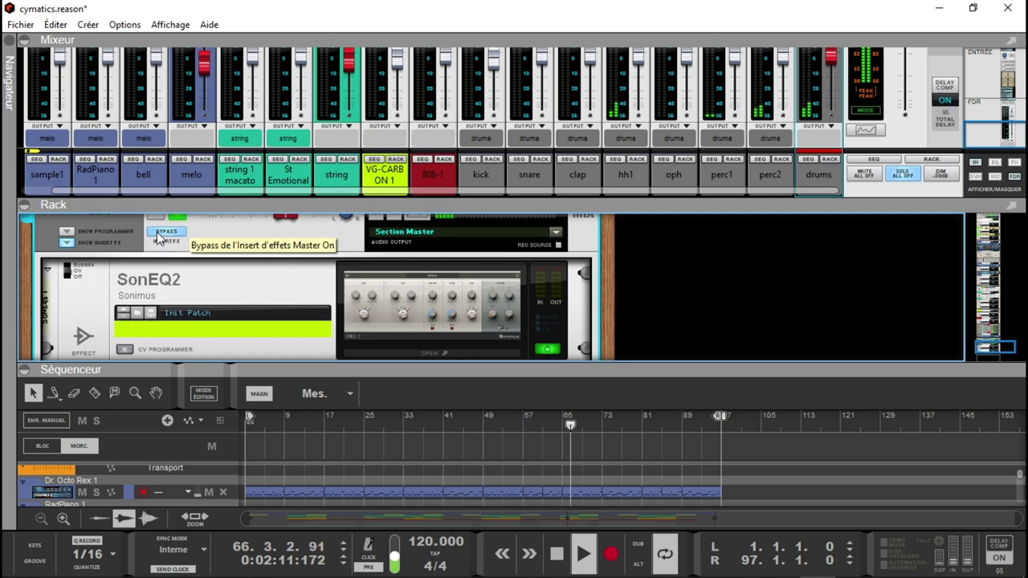
pyautogui.click(164, 232)
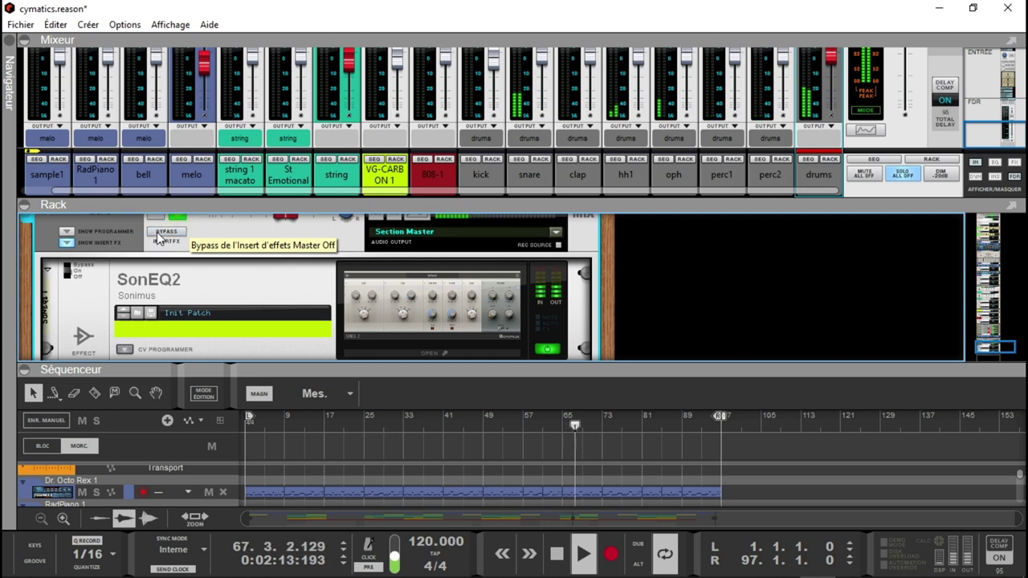
pyautogui.click(159, 234)
pyautogui.click(159, 234)
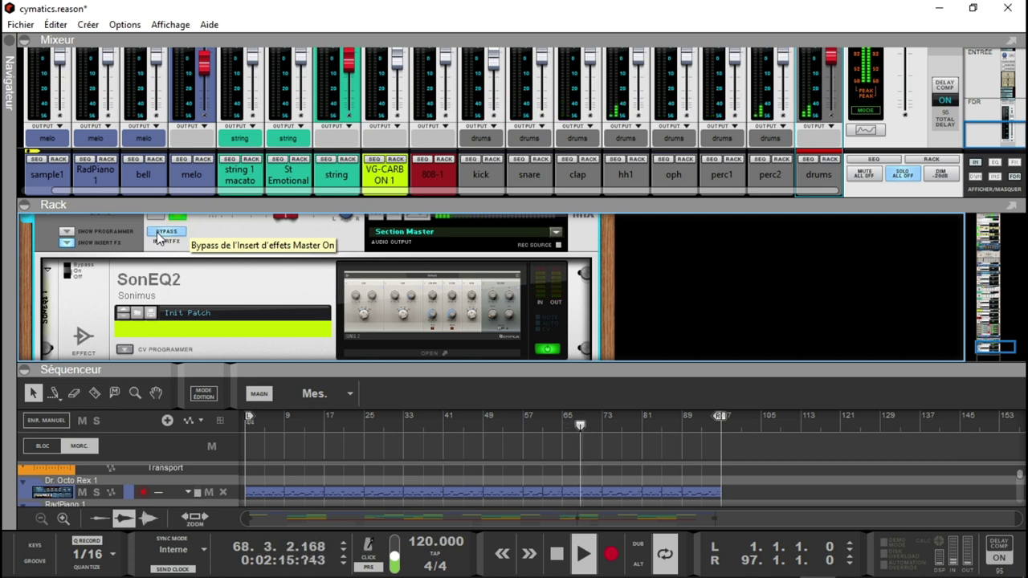
pyautogui.click(159, 233)
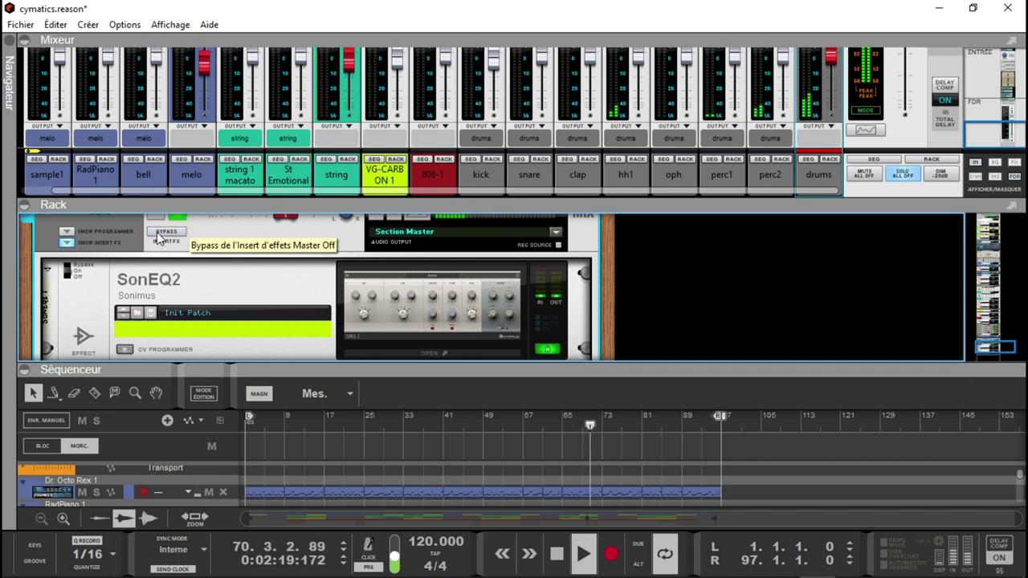
# Open the drums channel's SonEQ2 editor in clear view and stop playback to examine its settings
pyautogui.click(458, 339)
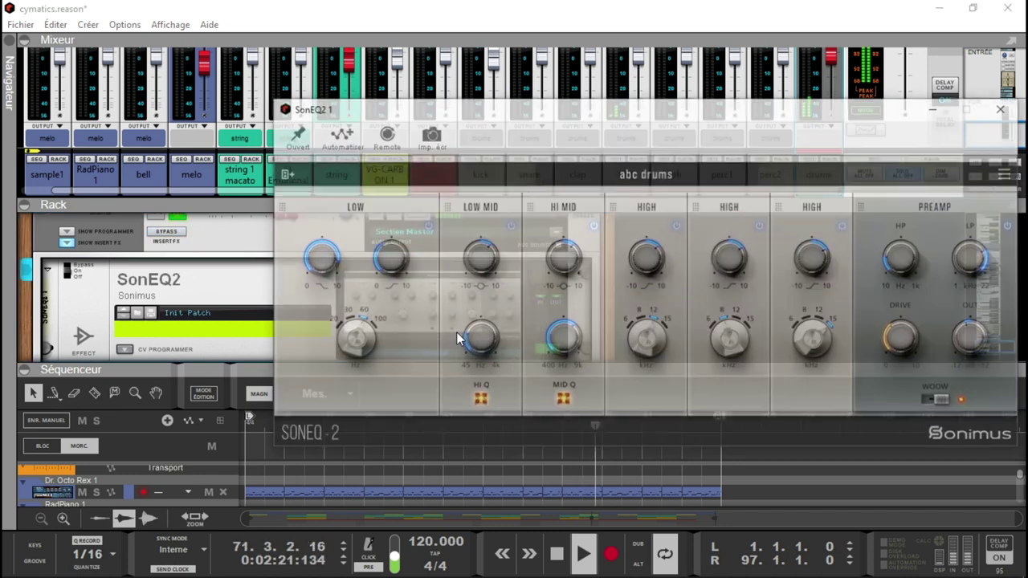
pyautogui.press('space')
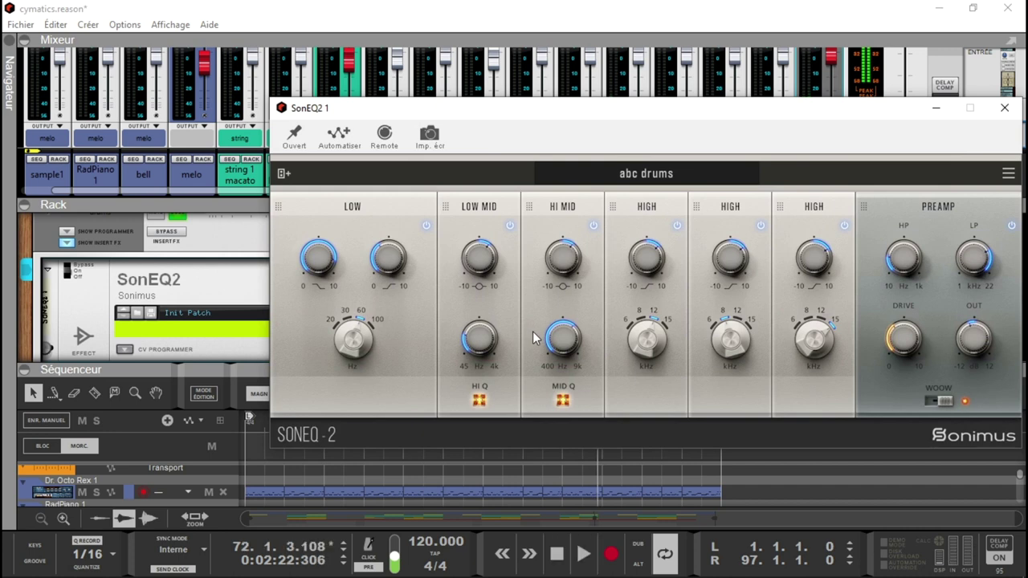
pyautogui.moveTo(616, 120); pyautogui.dragTo(503, 112)
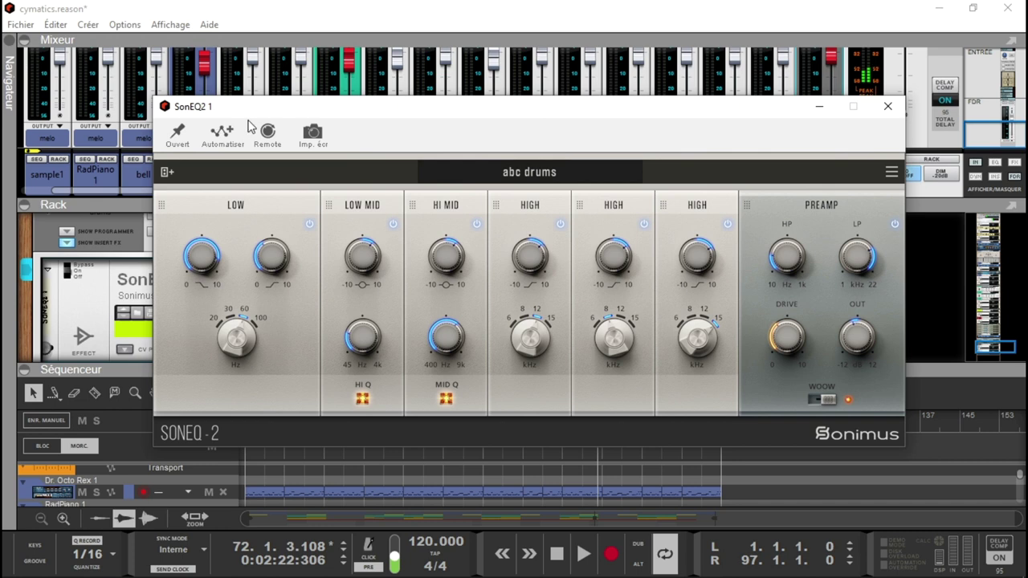